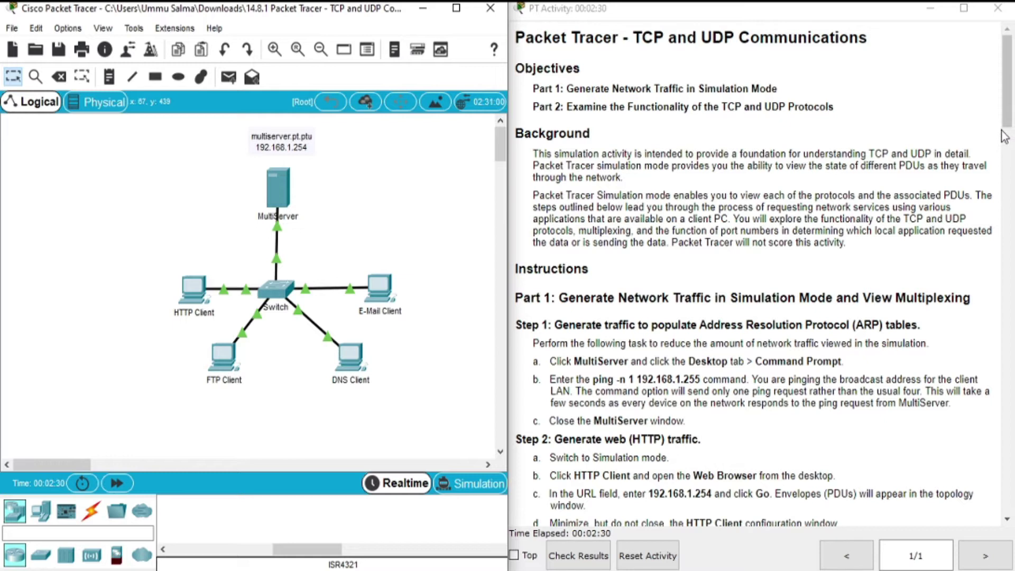
- Open the Command Prompt on MultiServer
{"action": "left_click_drag", "start_coordinate": [1009, 127], "coordinate": [1008, 131]}
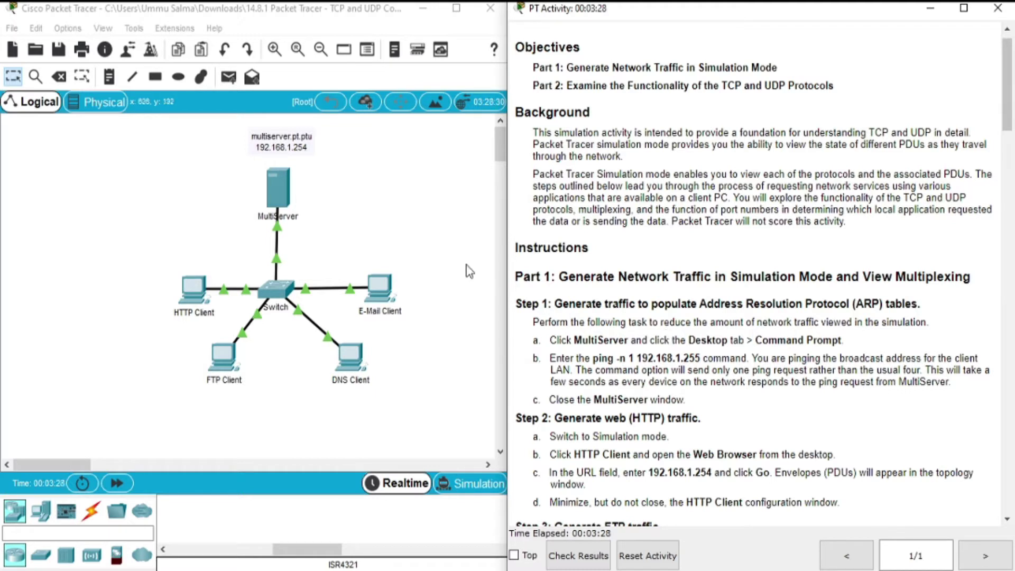
{"action": "left_click", "coordinate": [283, 193]}
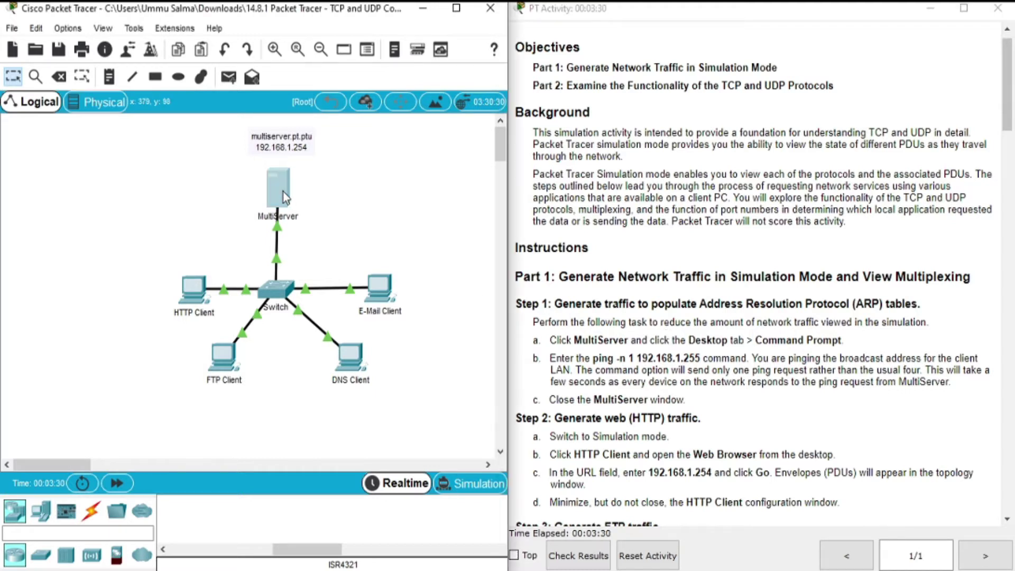
{"action": "left_click", "coordinate": [284, 193]}
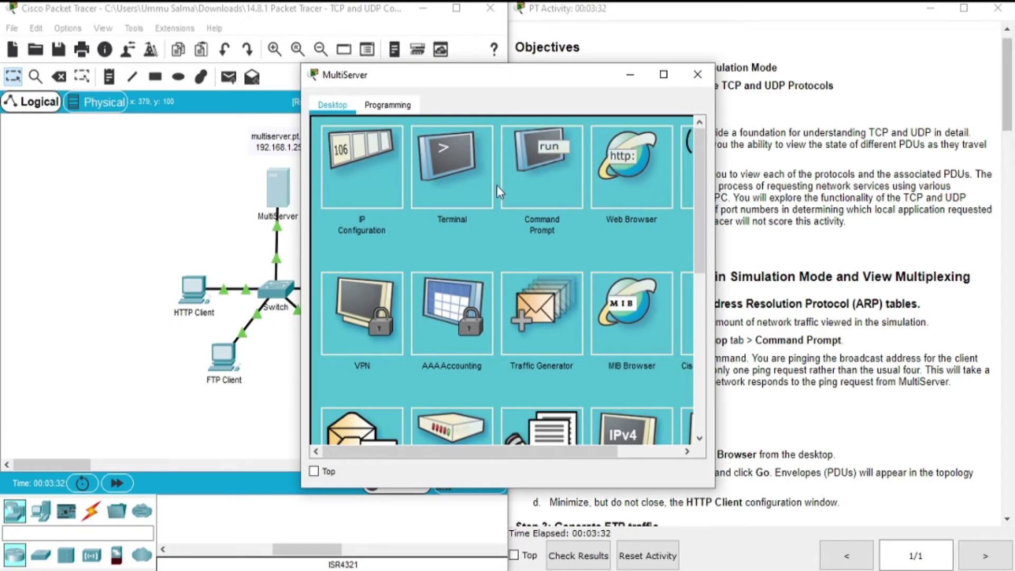
{"action": "left_click_drag", "start_coordinate": [541, 75], "coordinate": [349, 75]}
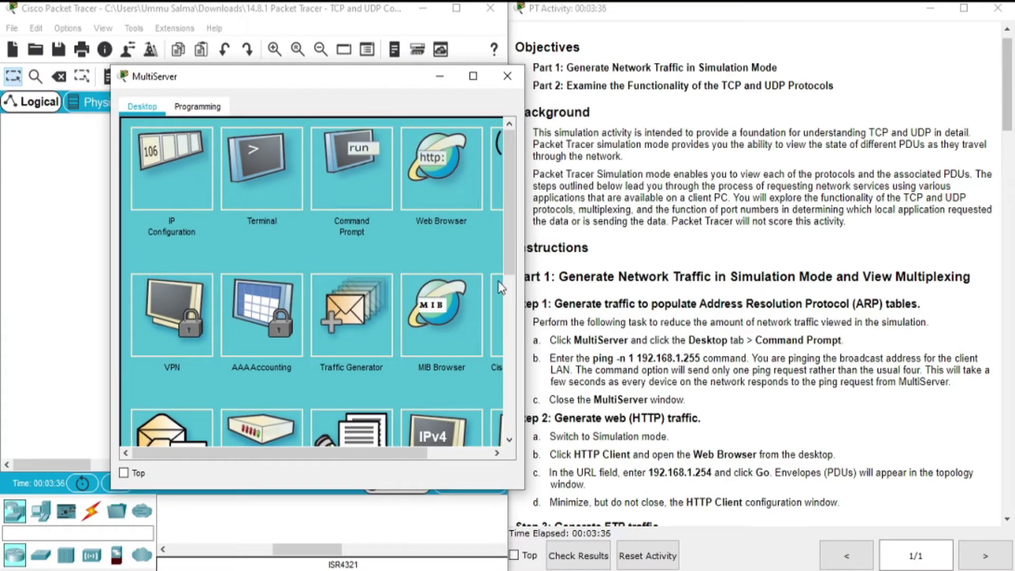
{"action": "left_click", "coordinate": [341, 187]}
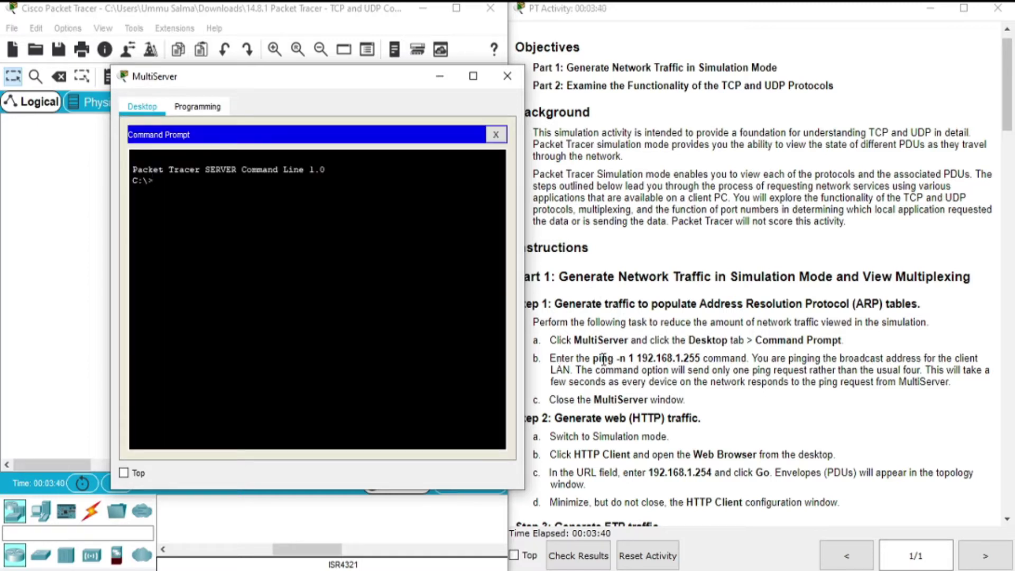
- Run ping -n 1 192.168.1.255 in MultiServer's Command Prompt, copying the command from the instructions, and close the MultiServer window
{"action": "left_click_drag", "start_coordinate": [593, 358], "coordinate": [697, 358]}
{"action": "key", "text": "ctrl+c"}
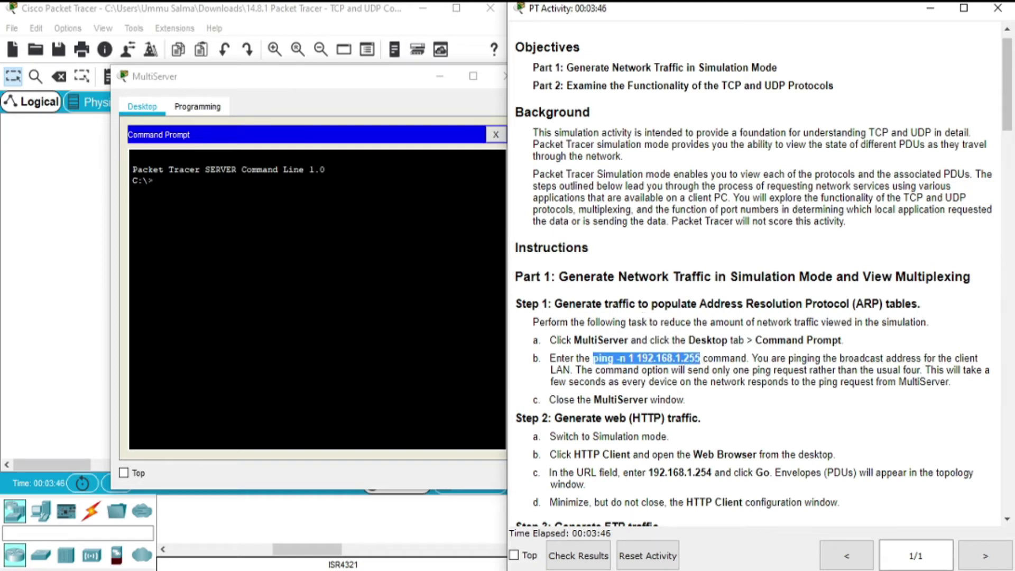
{"action": "right_click", "coordinate": [356, 238]}
{"action": "left_click", "coordinate": [389, 265]}
{"action": "key", "text": "Return"}
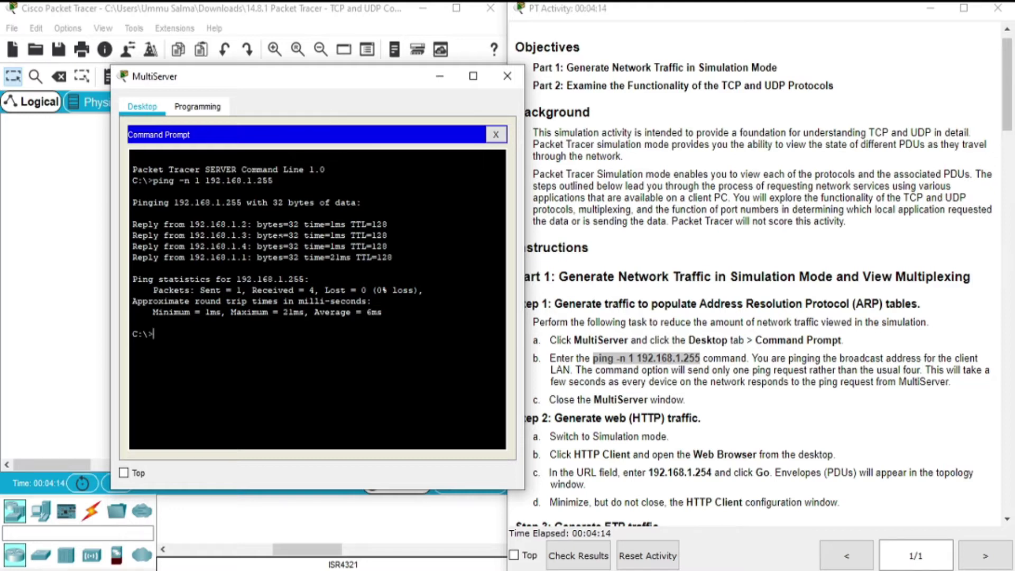
{"action": "left_click_drag", "start_coordinate": [339, 81], "coordinate": [658, 81]}
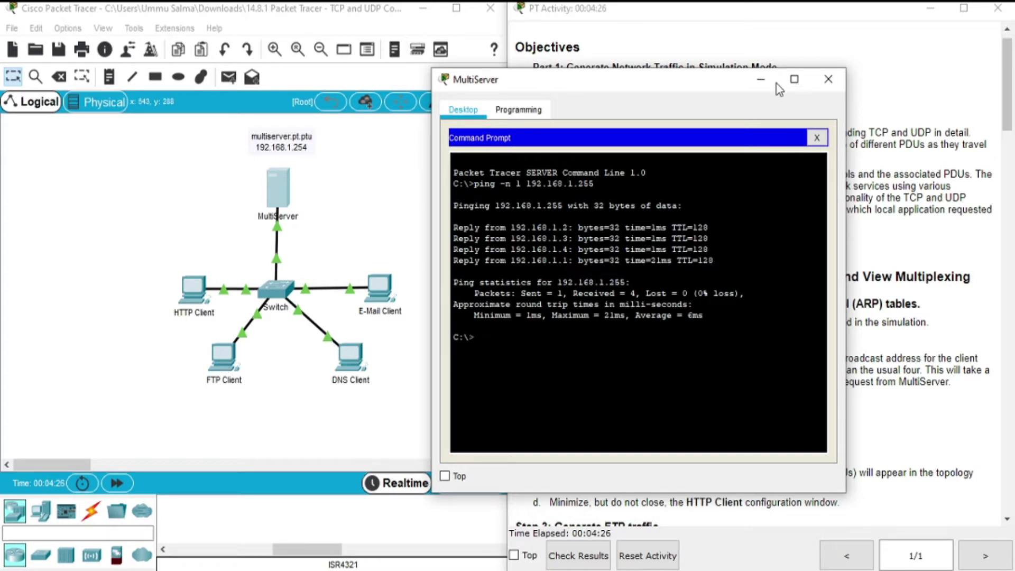
{"action": "left_click_drag", "start_coordinate": [738, 82], "coordinate": [382, 102]}
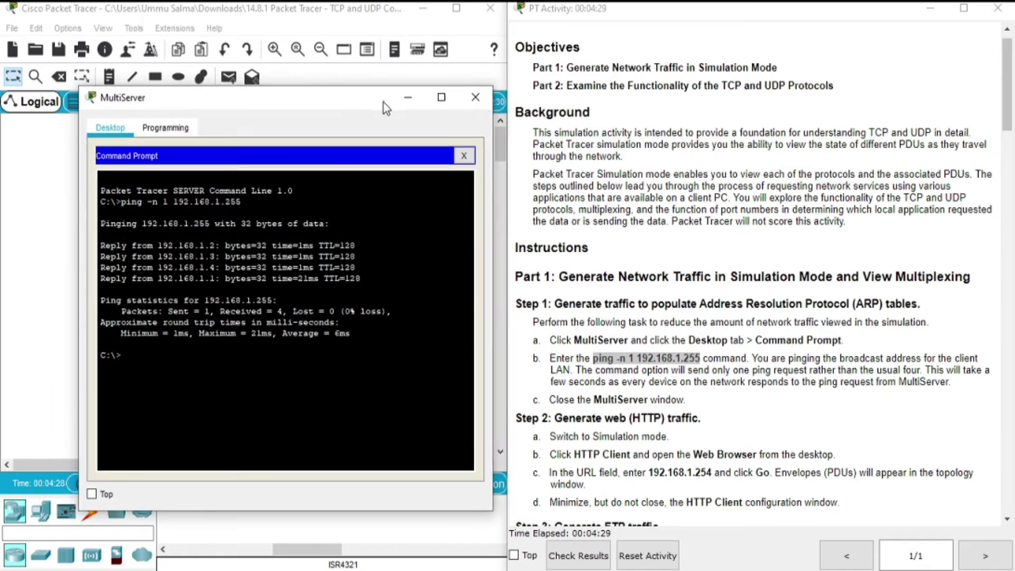
{"action": "left_click", "coordinate": [474, 108]}
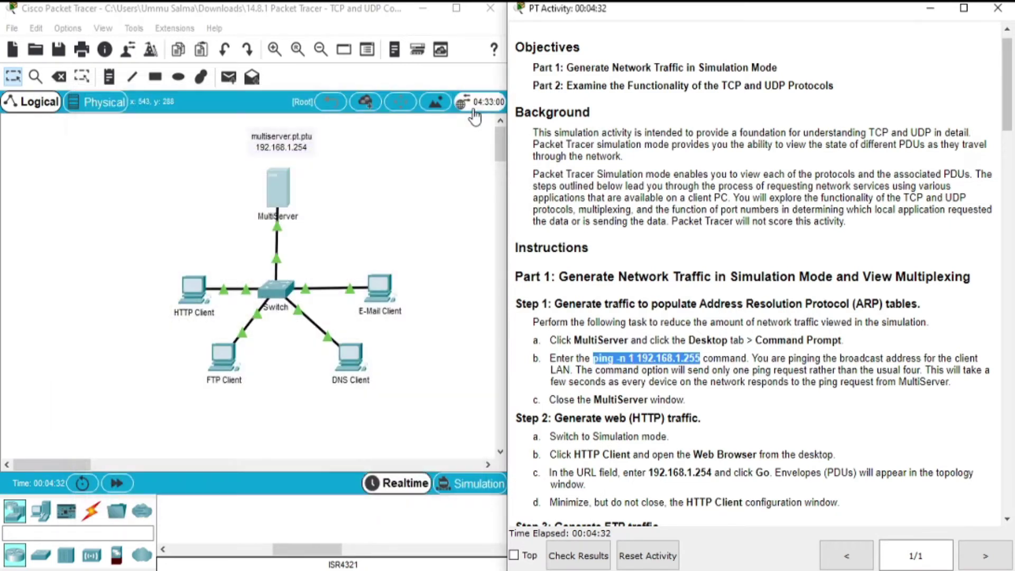
- Switch the network from Realtime to Simulation mode
{"action": "scroll", "coordinate": [1012, 143], "scroll_direction": "down", "scroll_amount": 3}
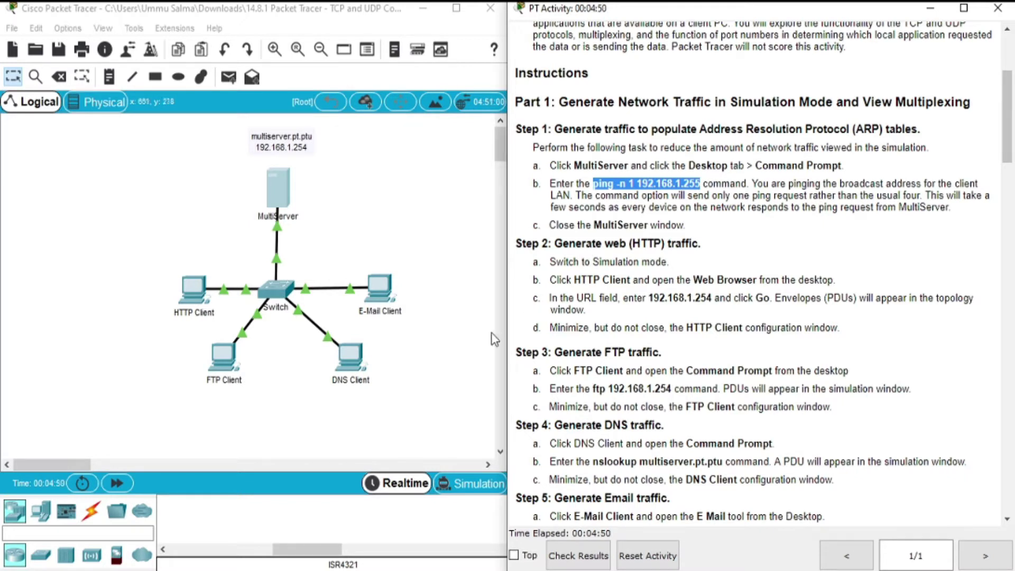
{"action": "left_click", "coordinate": [480, 347]}
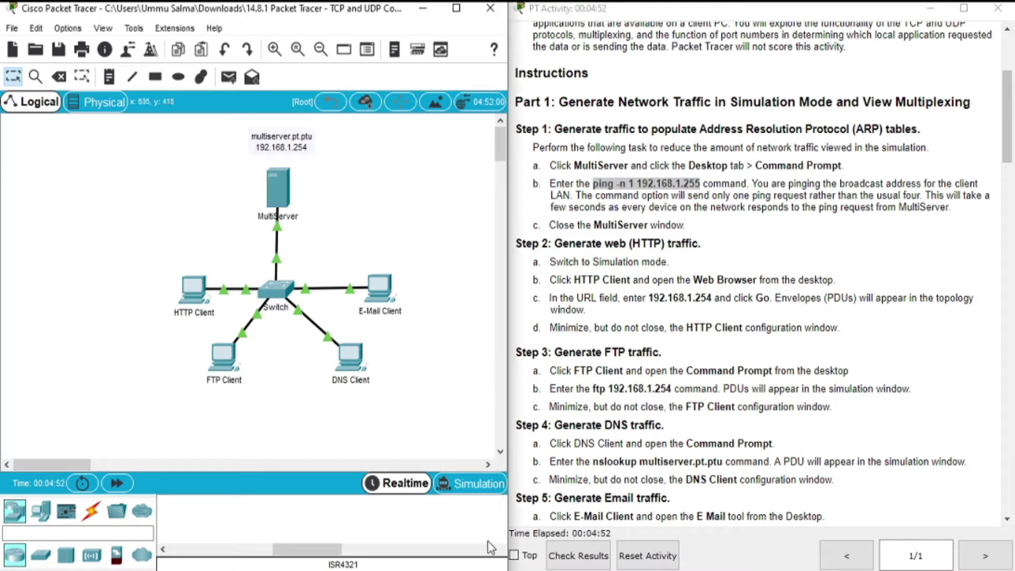
{"action": "left_click", "coordinate": [478, 483]}
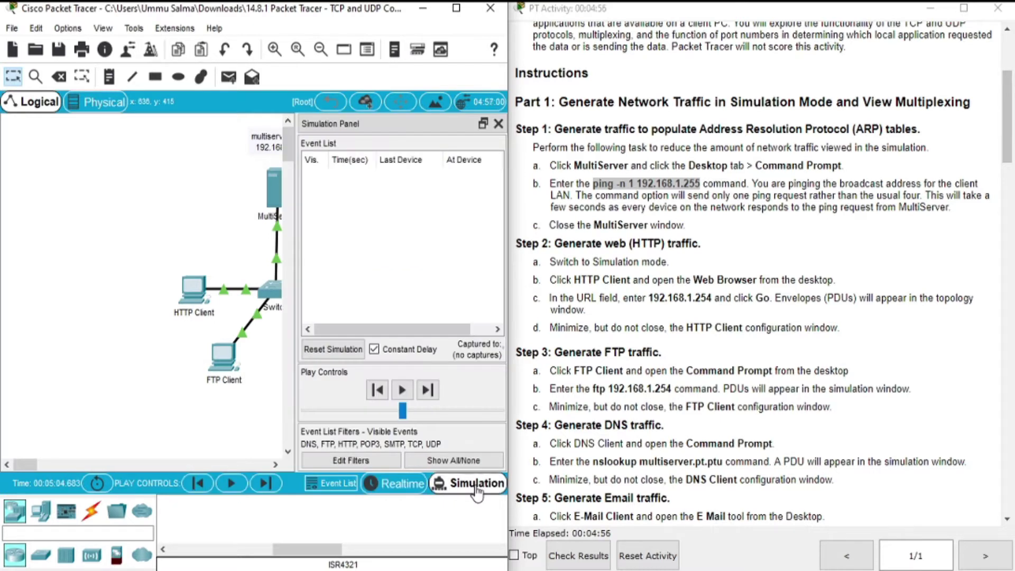
{"action": "left_click_drag", "start_coordinate": [30, 462], "coordinate": [40, 465]}
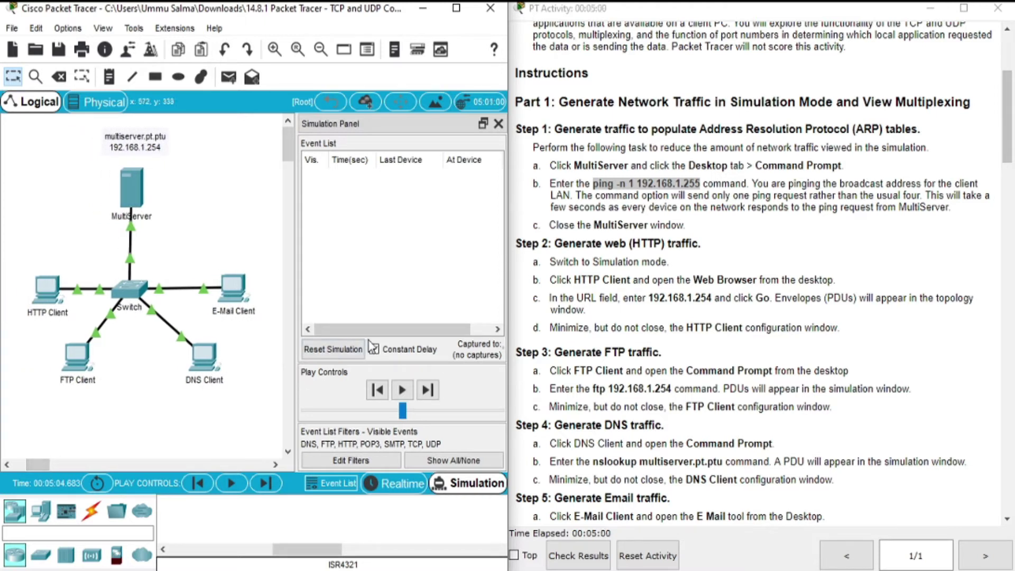
- Open the Web Browser on HTTP Client
{"action": "left_click", "coordinate": [52, 287]}
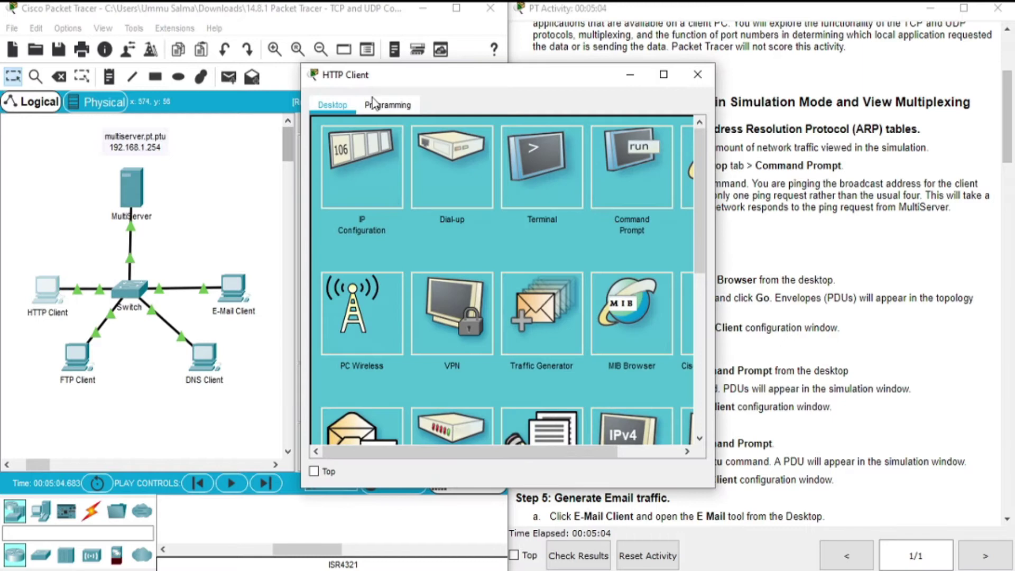
{"action": "left_click_drag", "start_coordinate": [438, 74], "coordinate": [237, 73]}
{"action": "left_click_drag", "start_coordinate": [236, 451], "coordinate": [271, 452]}
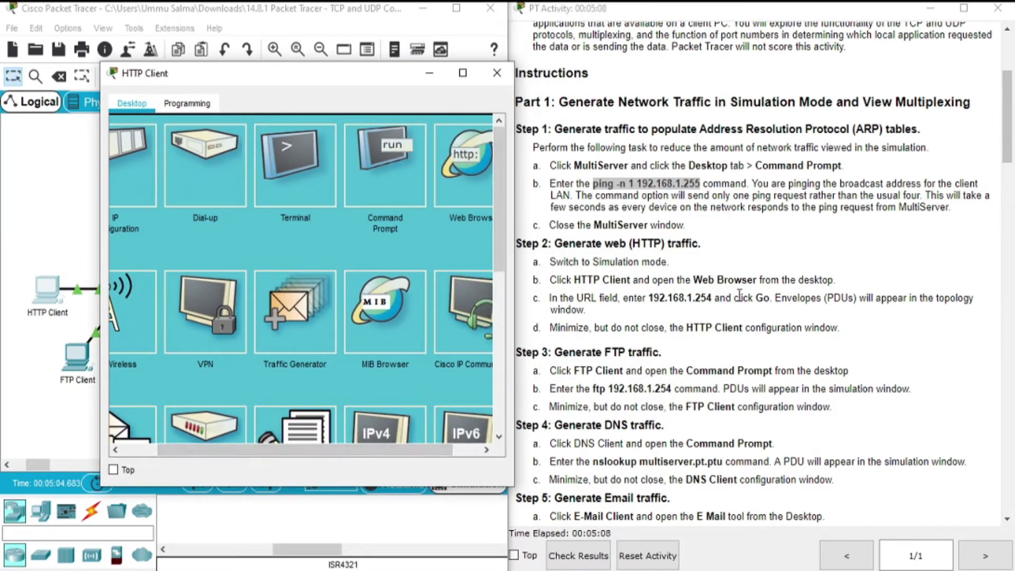
{"action": "left_click", "coordinate": [468, 173]}
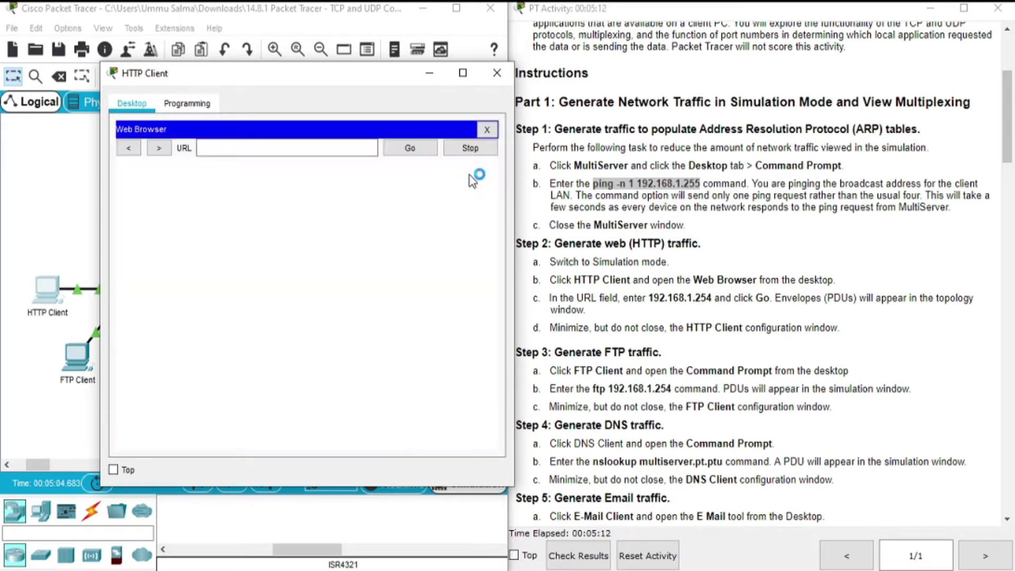
- Request 192.168.1.254 in HTTP Client's Web Browser and minimize the HTTP Client window without closing it
{"action": "left_click", "coordinate": [350, 153]}
{"action": "type", "text": "192."}
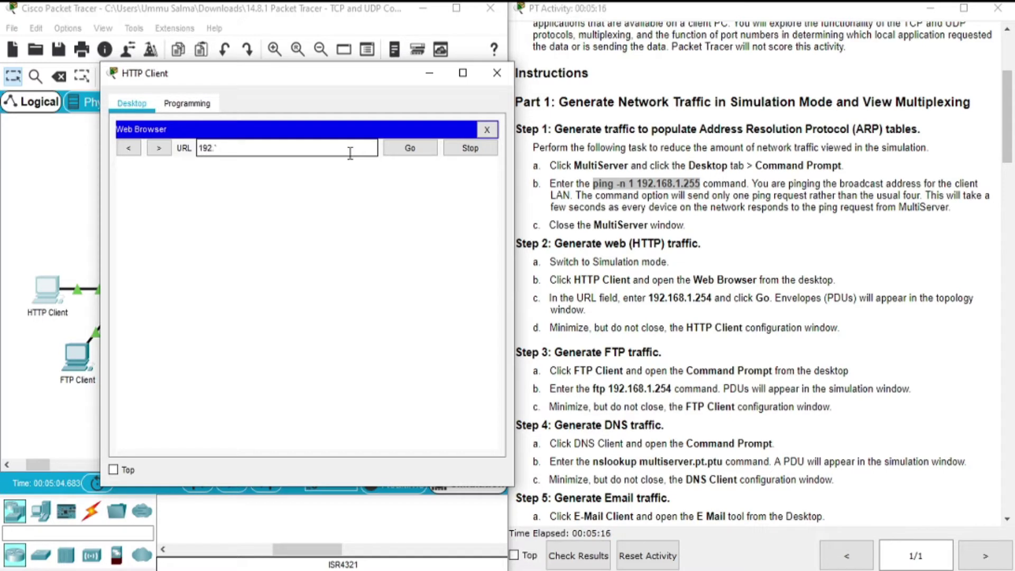
{"action": "type", "text": "168.1.254"}
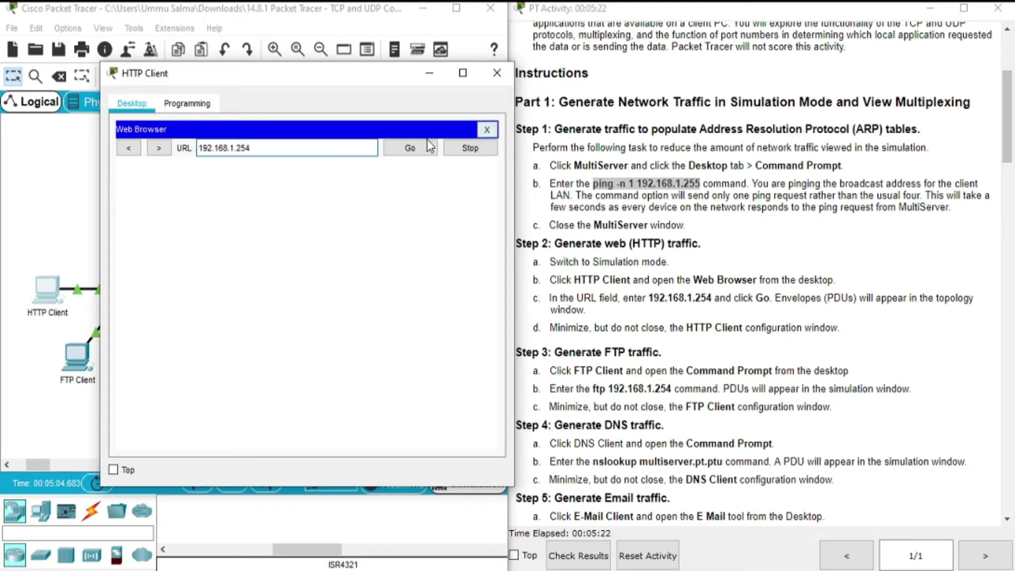
{"action": "left_click", "coordinate": [408, 147]}
{"action": "left_click_drag", "start_coordinate": [378, 78], "coordinate": [494, 45]}
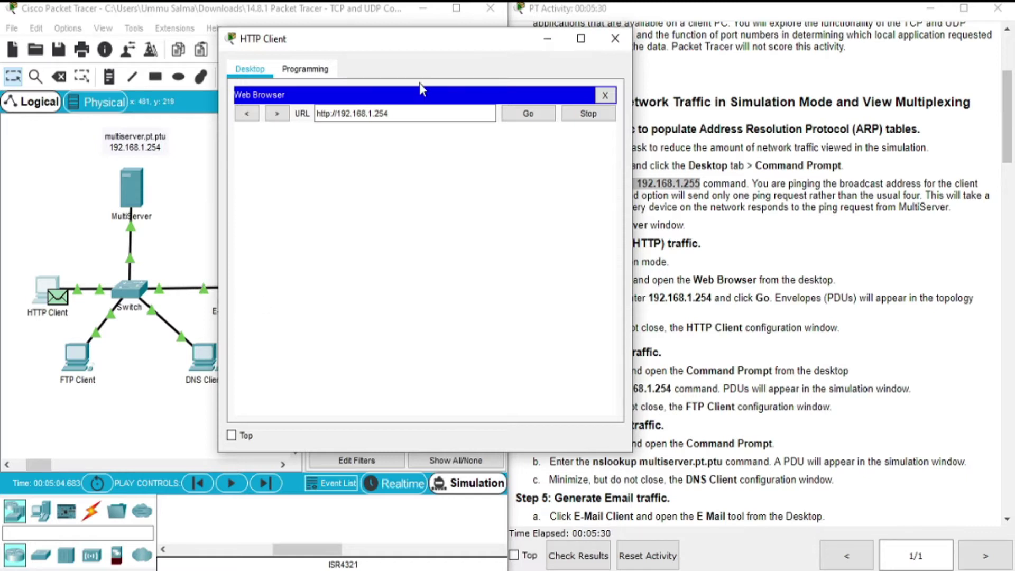
{"action": "left_click_drag", "start_coordinate": [424, 46], "coordinate": [324, 84]}
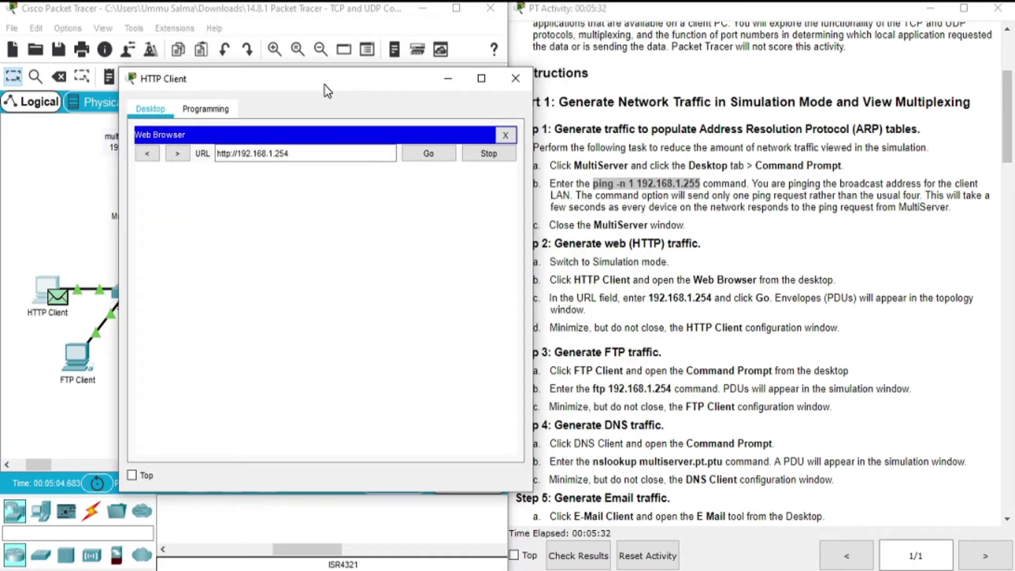
{"action": "left_click", "coordinate": [447, 79]}
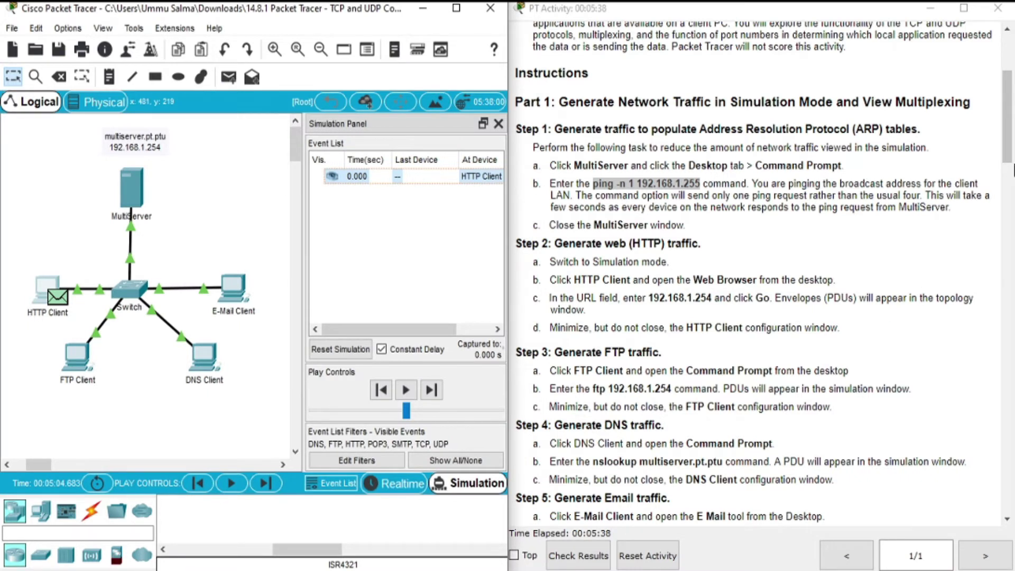
- Open the Command Prompt on FTP Client
{"action": "left_click", "coordinate": [1007, 170]}
{"action": "scroll", "coordinate": [635, 249], "scroll_direction": "down", "scroll_amount": 3}
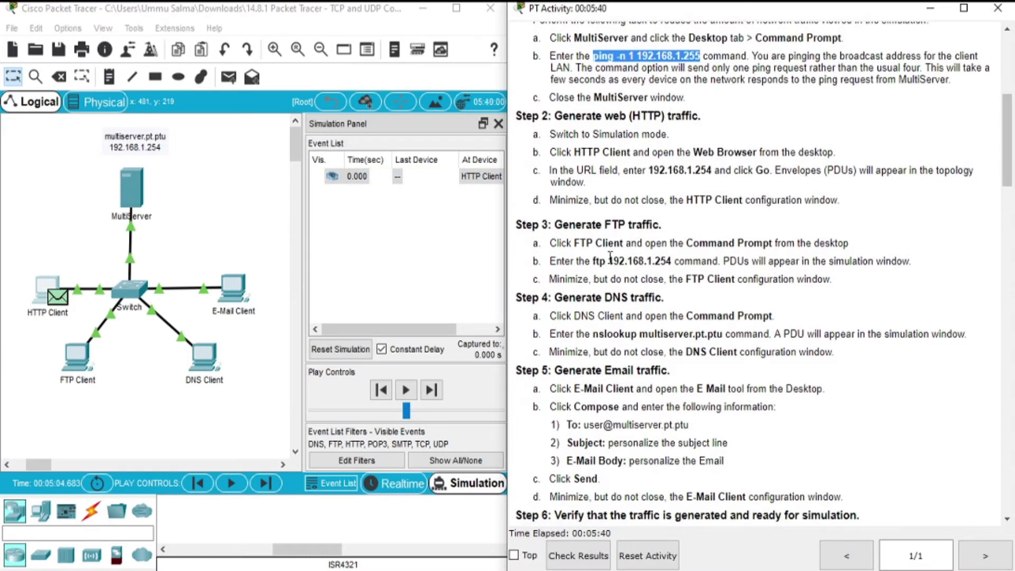
{"action": "left_click", "coordinate": [73, 365]}
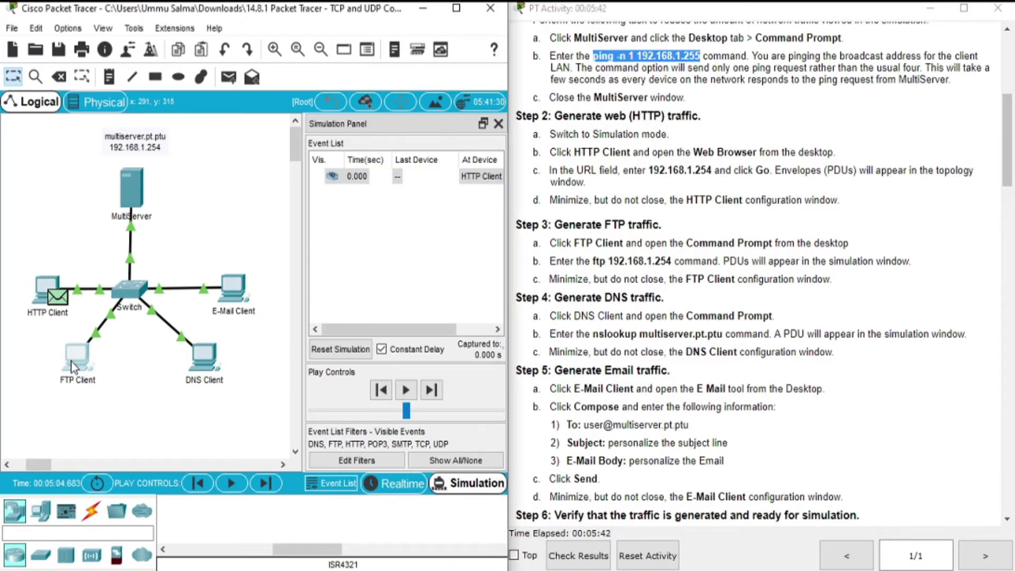
{"action": "left_click_drag", "start_coordinate": [558, 79], "coordinate": [320, 56]}
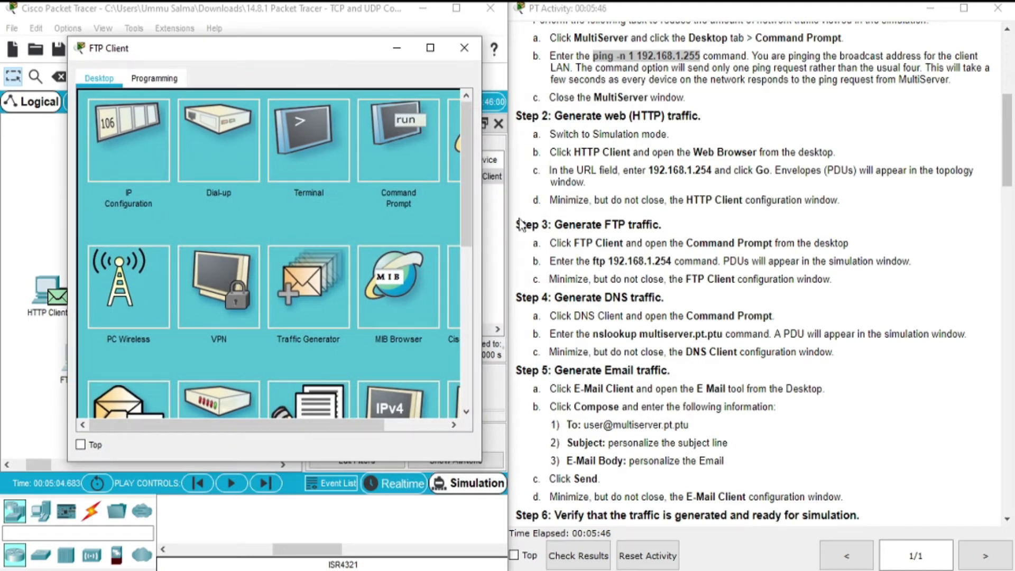
{"action": "left_click", "coordinate": [411, 152]}
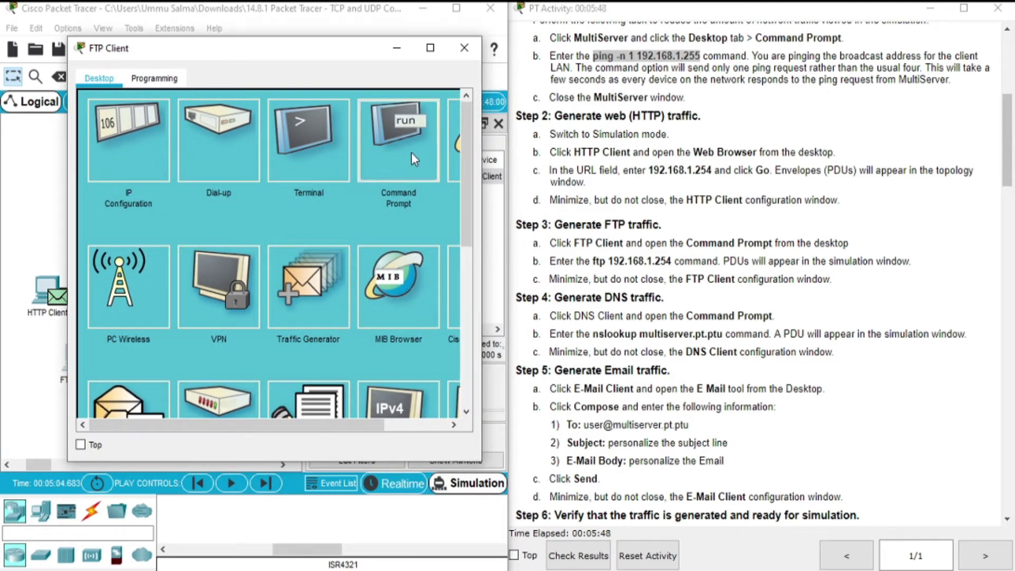
- Run ftp 192.168.1.254 in FTP Client's Command Prompt, copying the command from the instructions, and minimize the FTP Client window
{"action": "left_click_drag", "start_coordinate": [595, 261], "coordinate": [668, 263]}
{"action": "left_click_drag", "start_coordinate": [591, 261], "coordinate": [671, 265]}
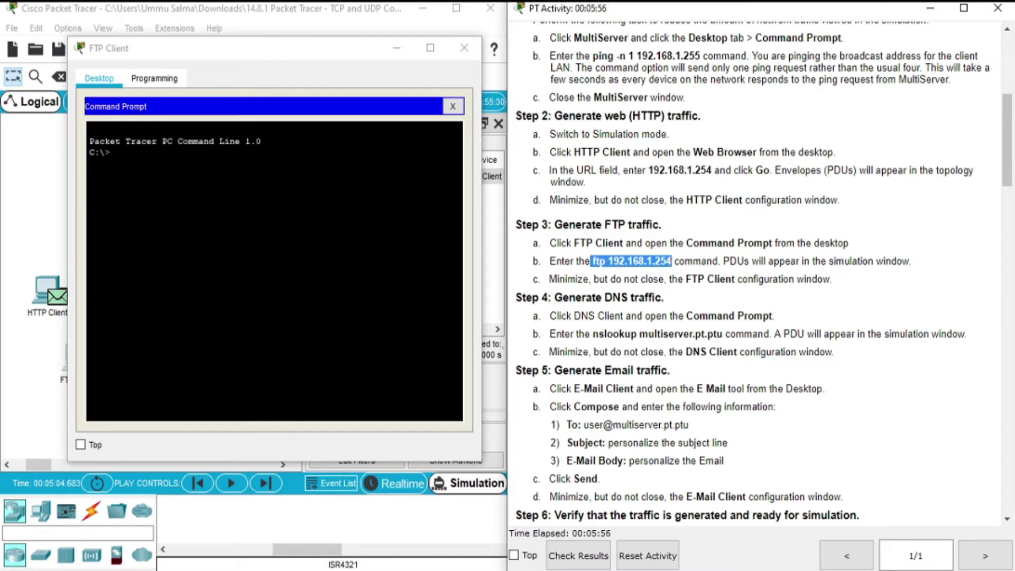
{"action": "right_click", "coordinate": [309, 189]}
{"action": "left_click", "coordinate": [346, 217]}
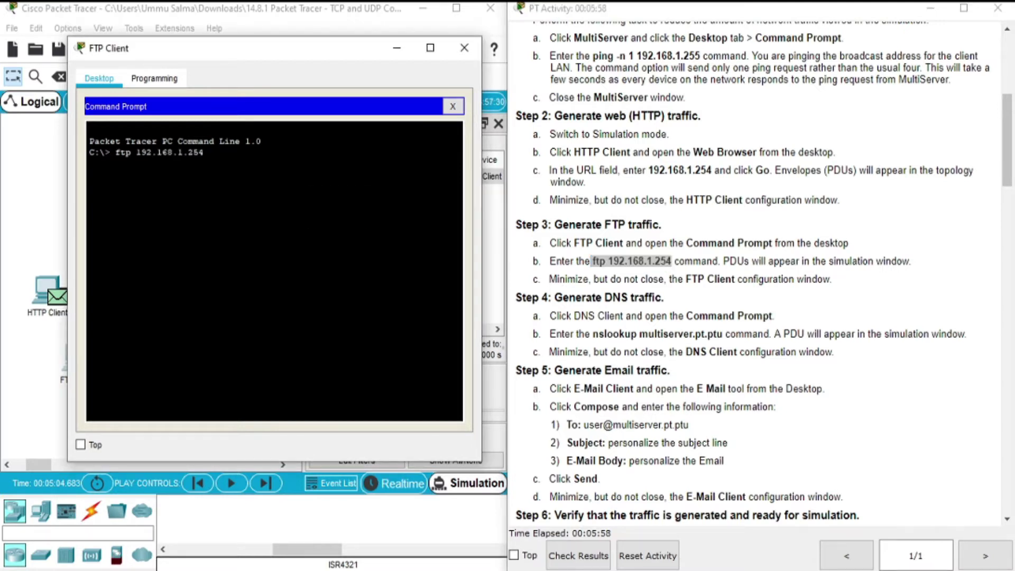
{"action": "key", "text": "Return"}
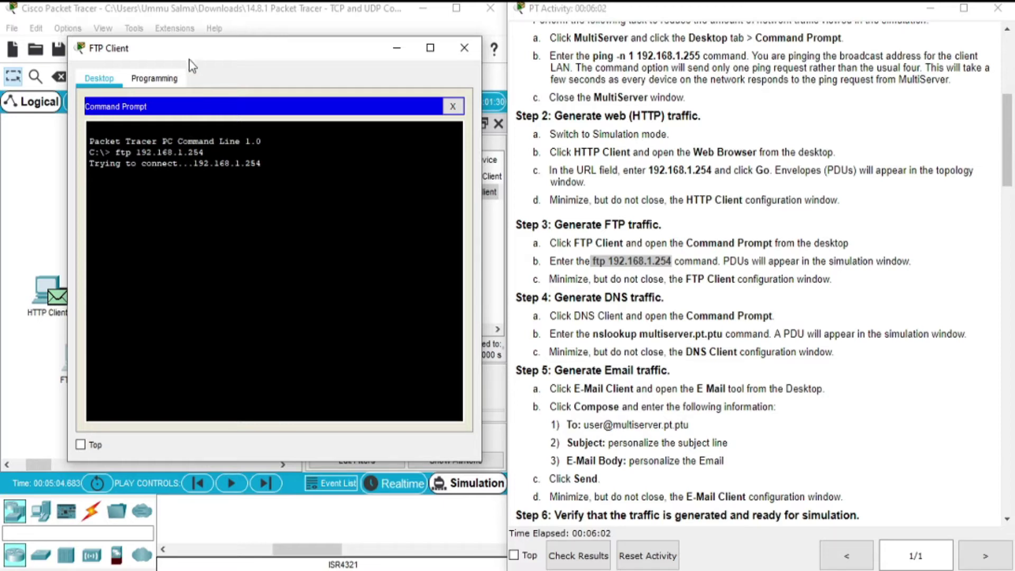
{"action": "left_click_drag", "start_coordinate": [189, 59], "coordinate": [334, 310]}
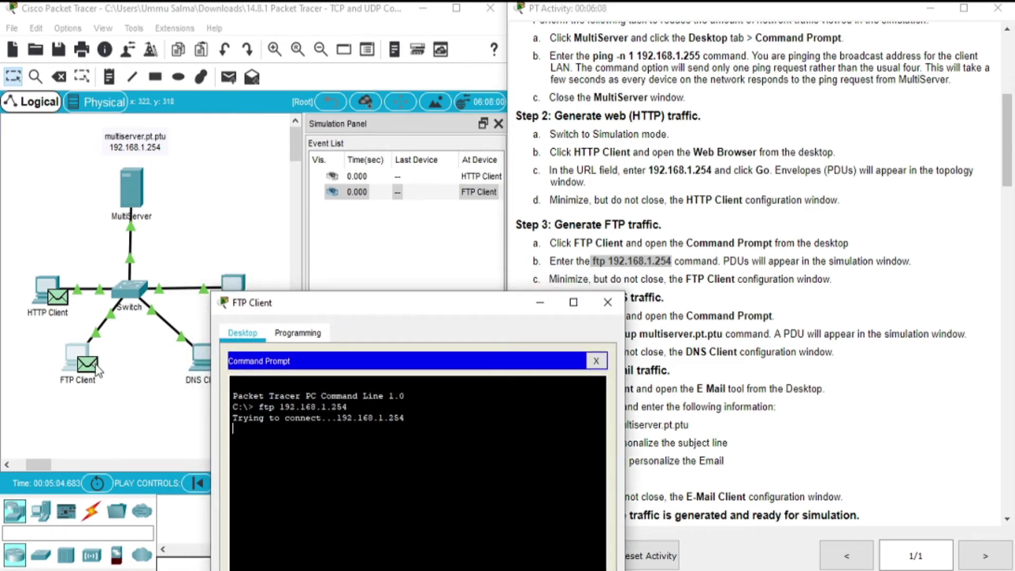
{"action": "left_click", "coordinate": [531, 308]}
- Open the Command Prompt on DNS Client
{"action": "left_click_drag", "start_coordinate": [1004, 163], "coordinate": [1011, 204]}
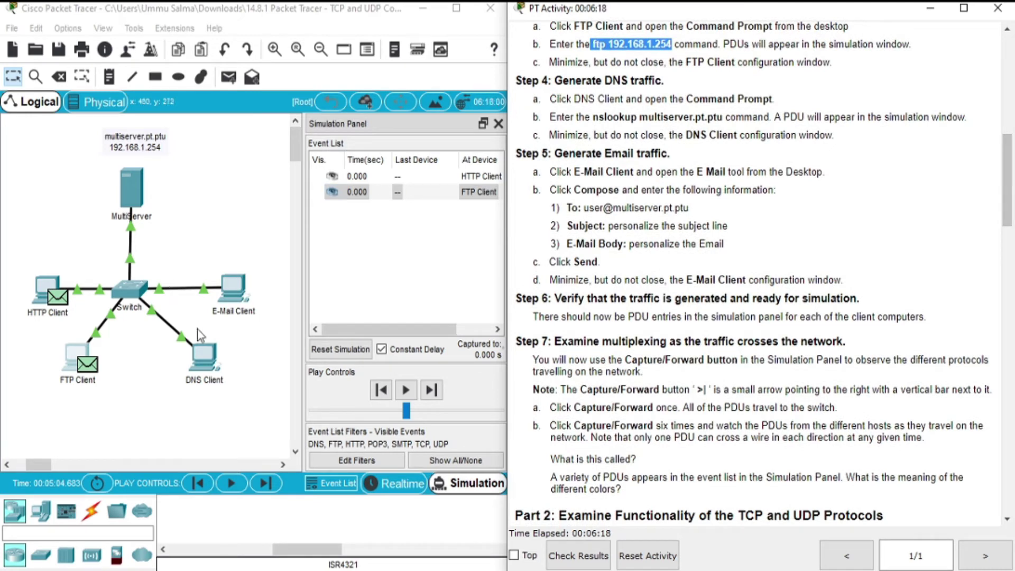
{"action": "left_click", "coordinate": [212, 354]}
{"action": "left_click", "coordinate": [211, 354]}
{"action": "left_click_drag", "start_coordinate": [505, 87], "coordinate": [253, 73]}
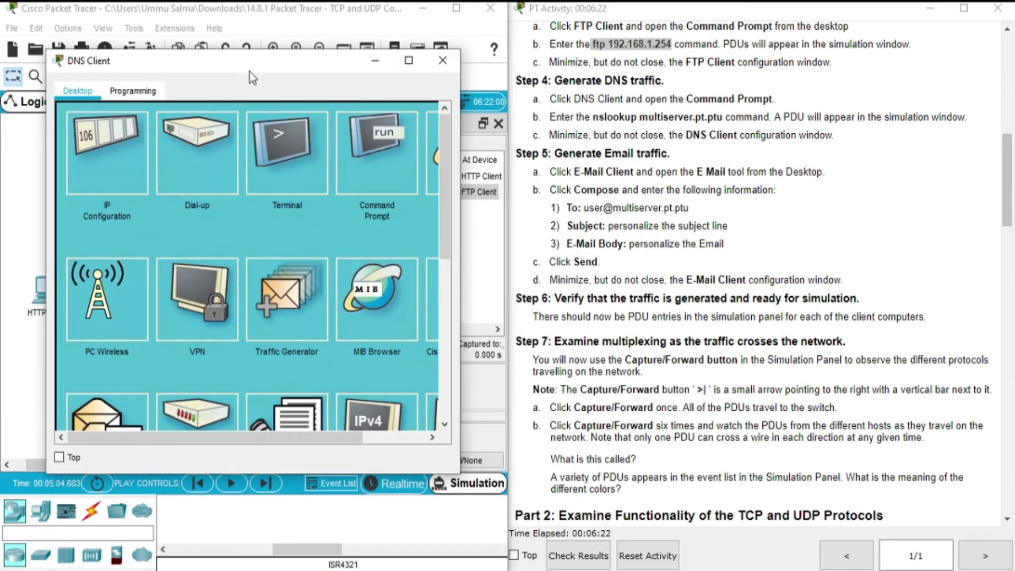
{"action": "left_click", "coordinate": [360, 155]}
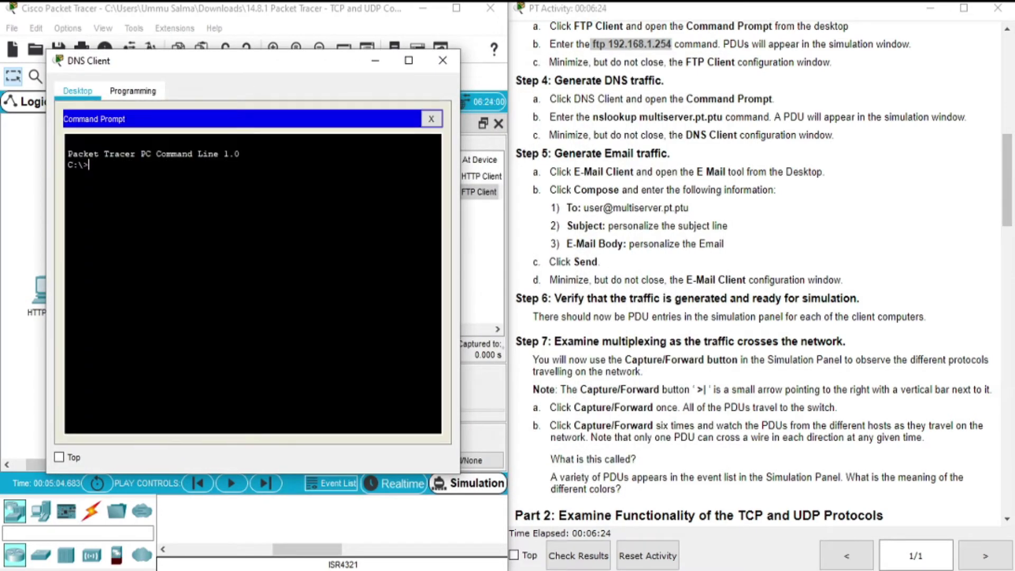
- Run nslookup multiserver.pt.ptu in DNS Client's Command Prompt, copying the command from the instructions, and minimize the DNS Client window
{"action": "left_click_drag", "start_coordinate": [592, 117], "coordinate": [725, 116]}
{"action": "key", "text": "ctrl+c"}
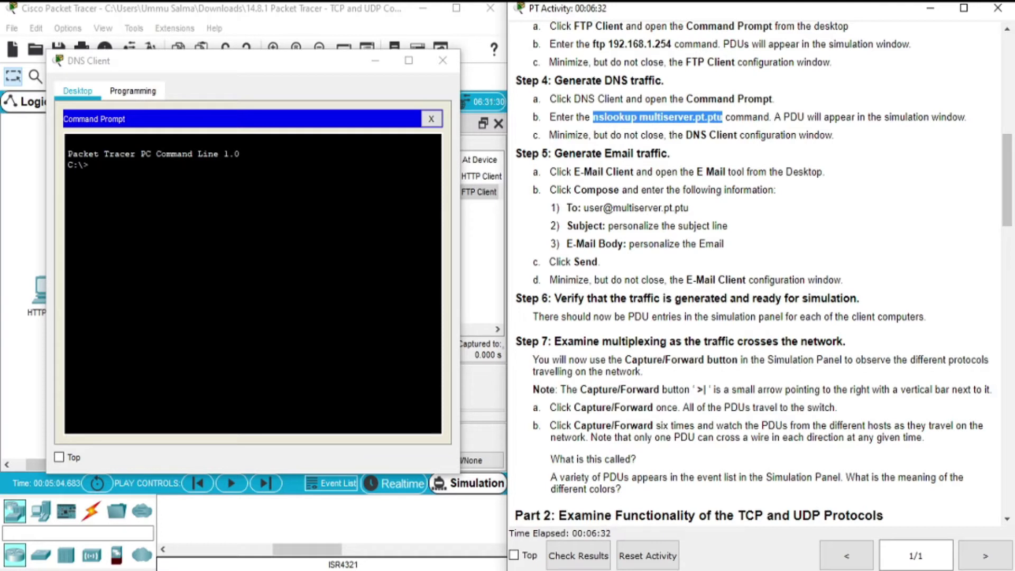
{"action": "right_click", "coordinate": [222, 198]}
{"action": "left_click", "coordinate": [235, 224]}
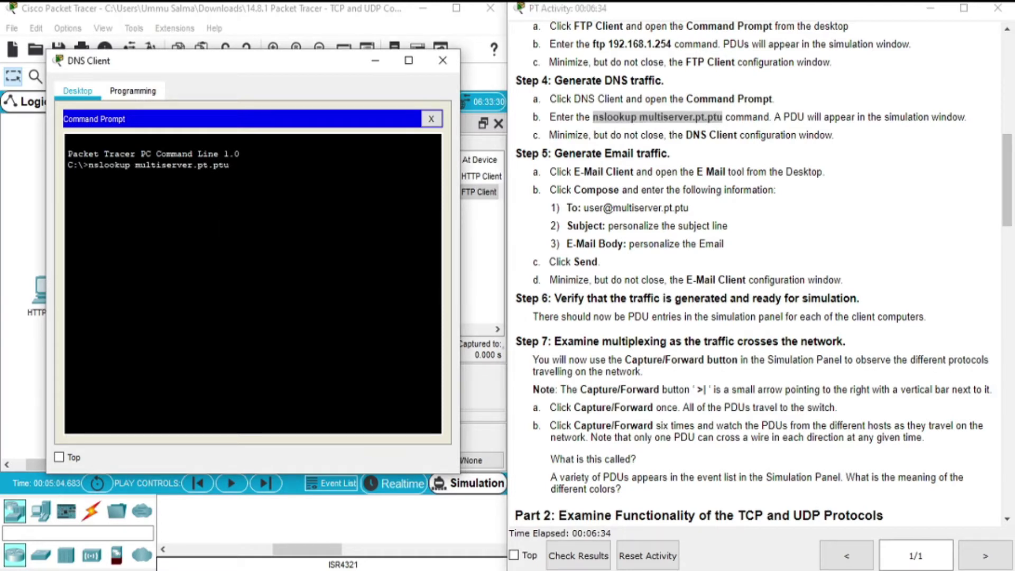
{"action": "key", "text": "Return"}
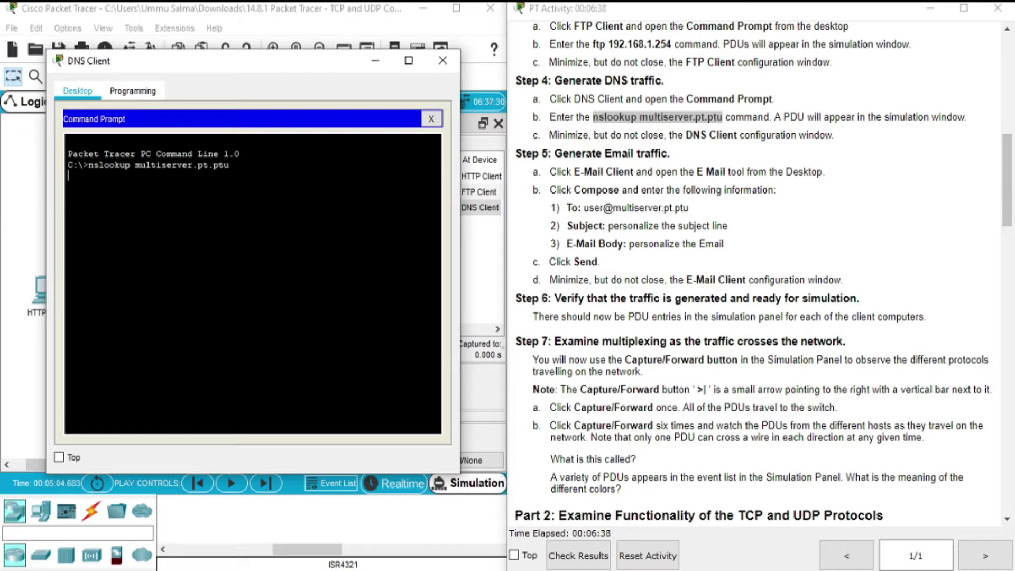
{"action": "left_click", "coordinate": [375, 61]}
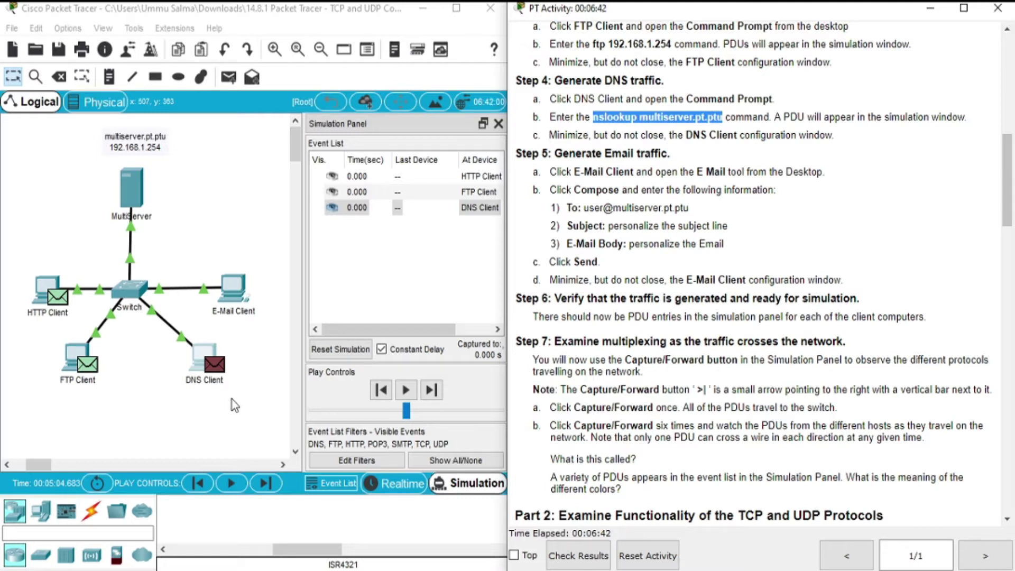
{"action": "left_click", "coordinate": [431, 210]}
- Open the Email tool on E-Mail Client and start composing a new message
{"action": "left_click", "coordinate": [239, 288]}
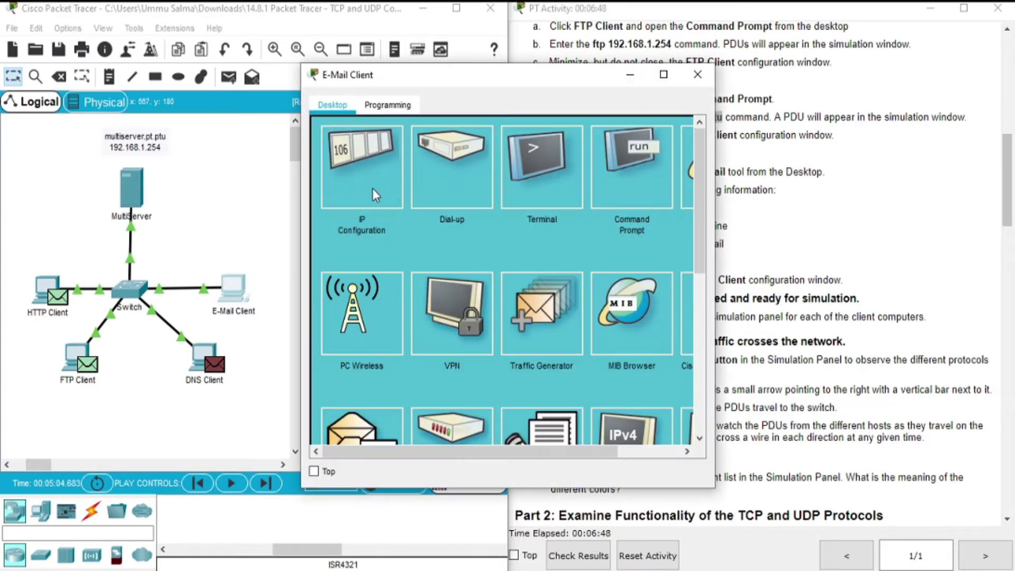
{"action": "left_click_drag", "start_coordinate": [527, 94], "coordinate": [282, 72]}
{"action": "left_click_drag", "start_coordinate": [452, 201], "coordinate": [452, 256]}
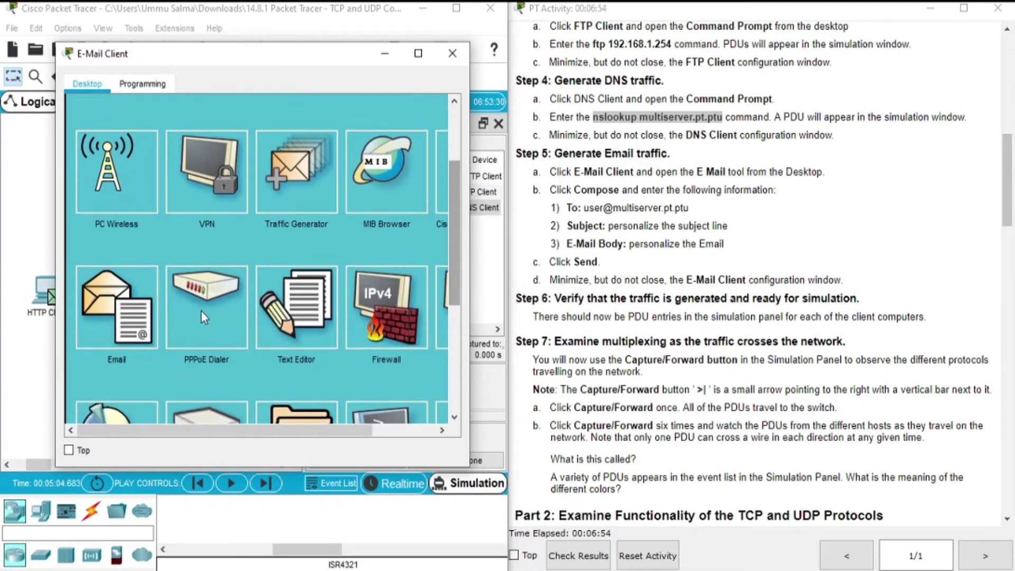
{"action": "left_click", "coordinate": [131, 317]}
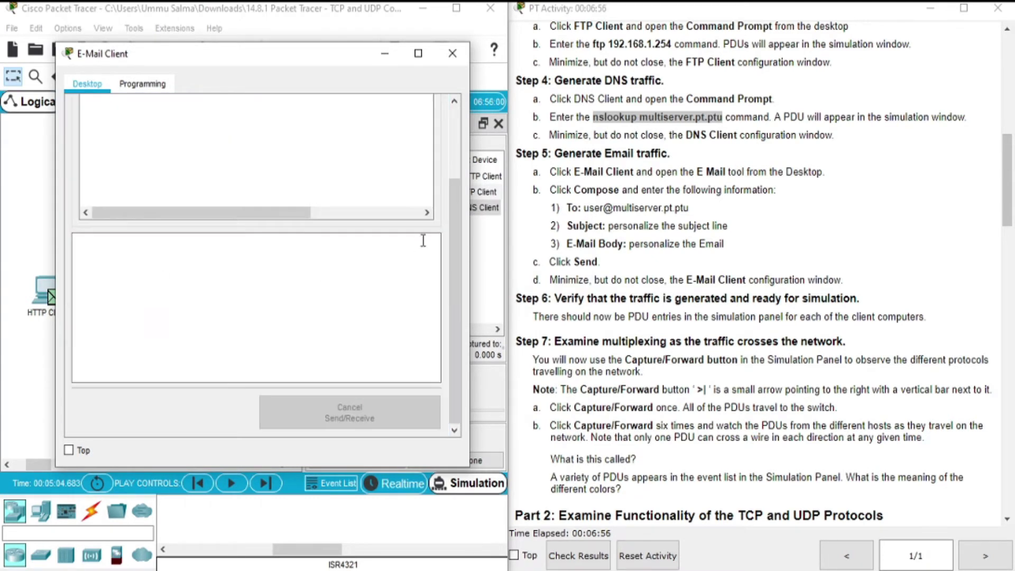
{"action": "left_click", "coordinate": [127, 154]}
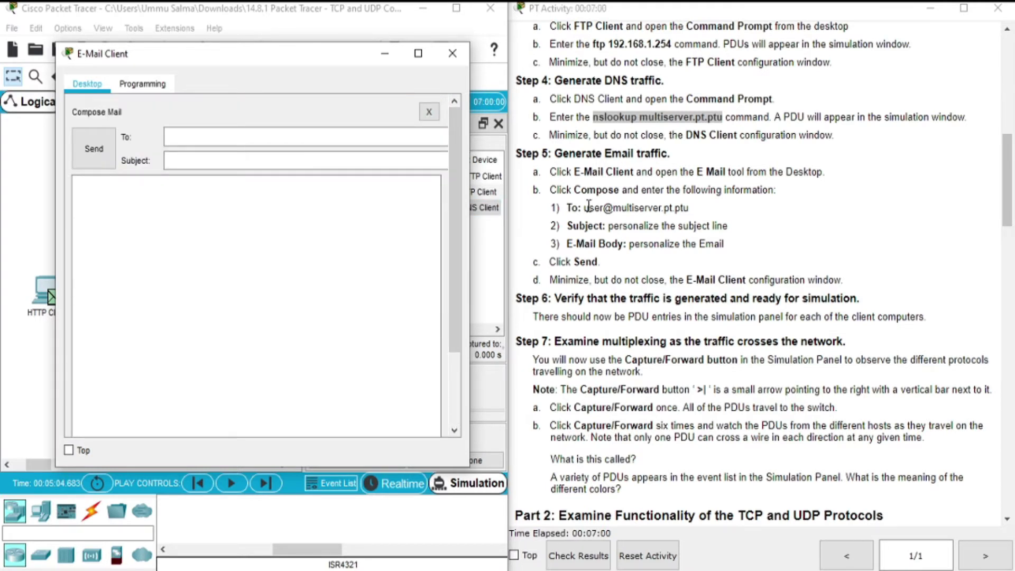
- Fill in the recipient's e-mail address from the instructions and set the message subject to "personalize the subject line"
{"action": "left_click_drag", "start_coordinate": [587, 205], "coordinate": [682, 207]}
{"action": "key", "text": "ctrl+c"}
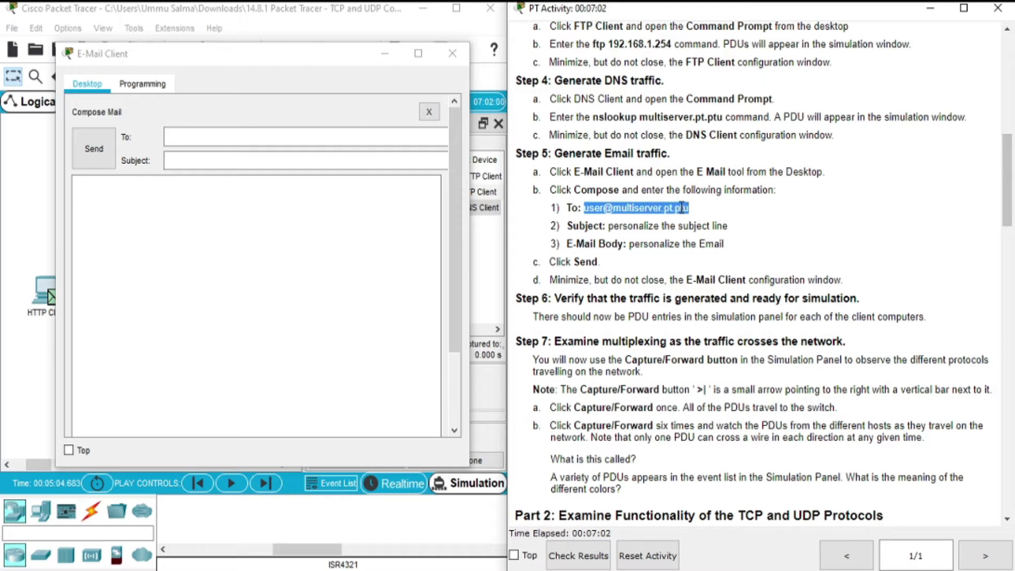
{"action": "left_click", "coordinate": [272, 137]}
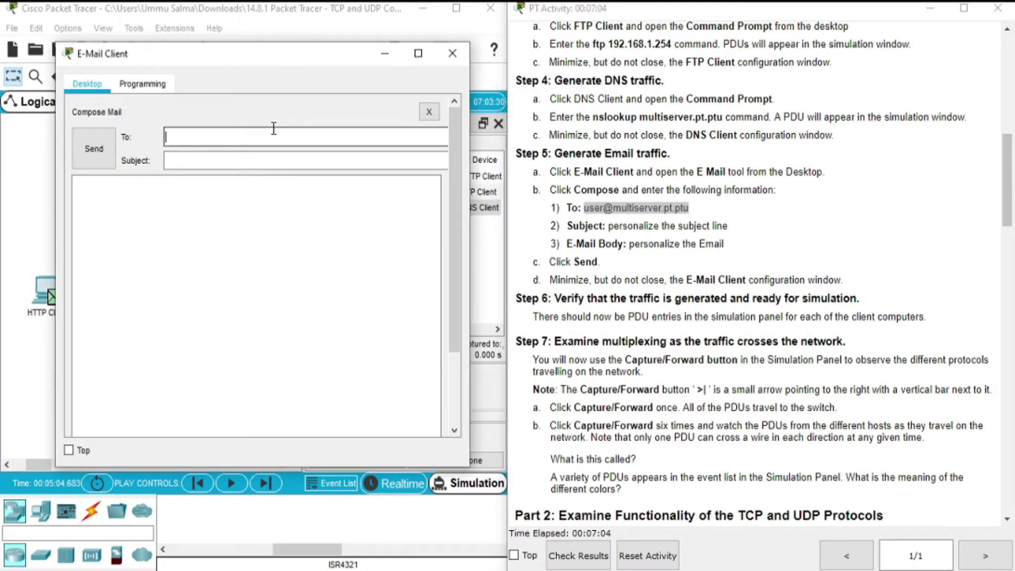
{"action": "key", "text": "ctrl+v"}
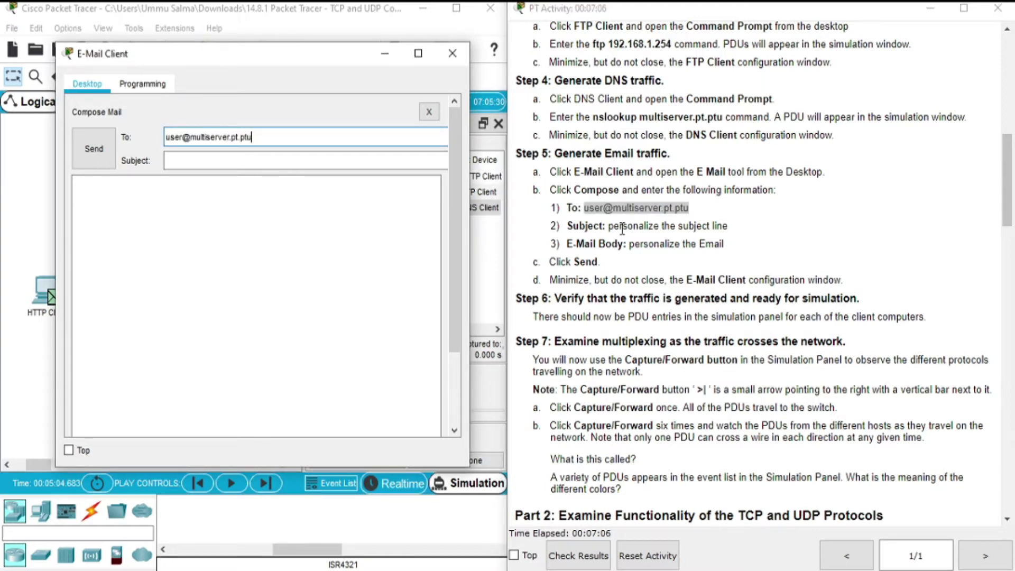
{"action": "left_click_drag", "start_coordinate": [609, 226], "coordinate": [730, 226]}
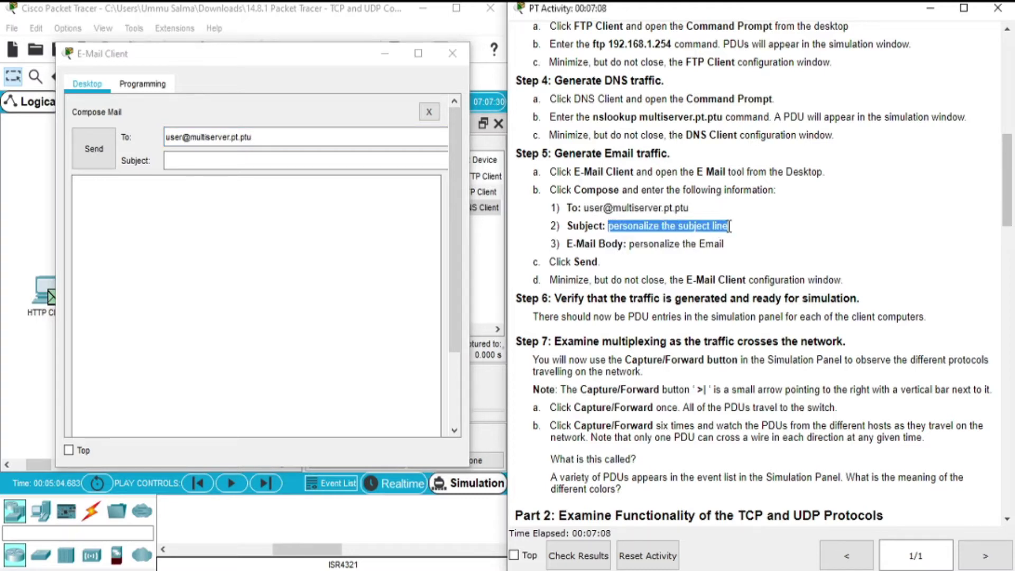
{"action": "key", "text": "ctrl+c"}
{"action": "left_click", "coordinate": [243, 161]}
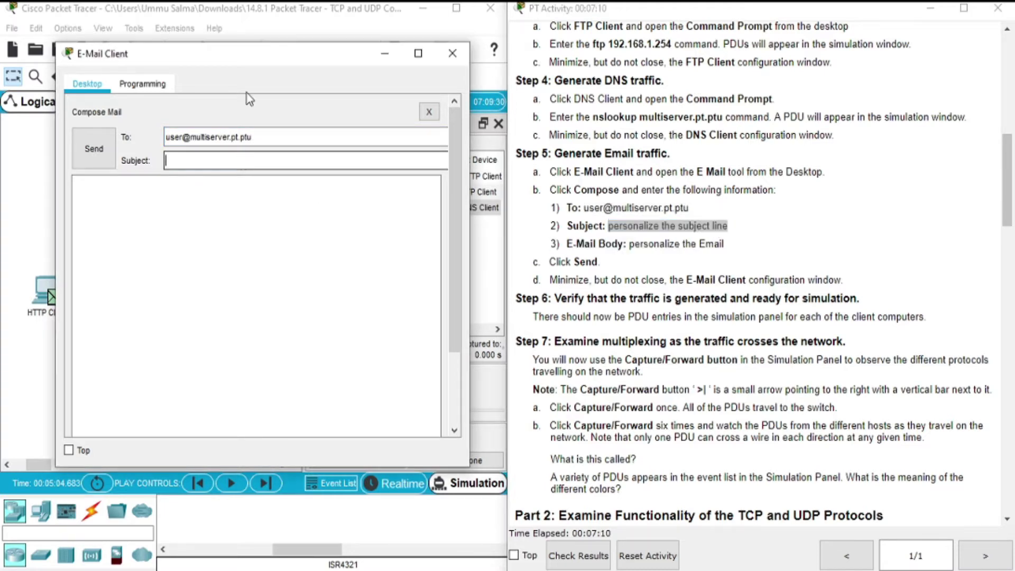
{"action": "key", "text": "ctrl+v"}
- Send the message with "personalize the Email" as its body and minimize the E-Mail Client window without closing it
{"action": "left_click_drag", "start_coordinate": [630, 244], "coordinate": [747, 255]}
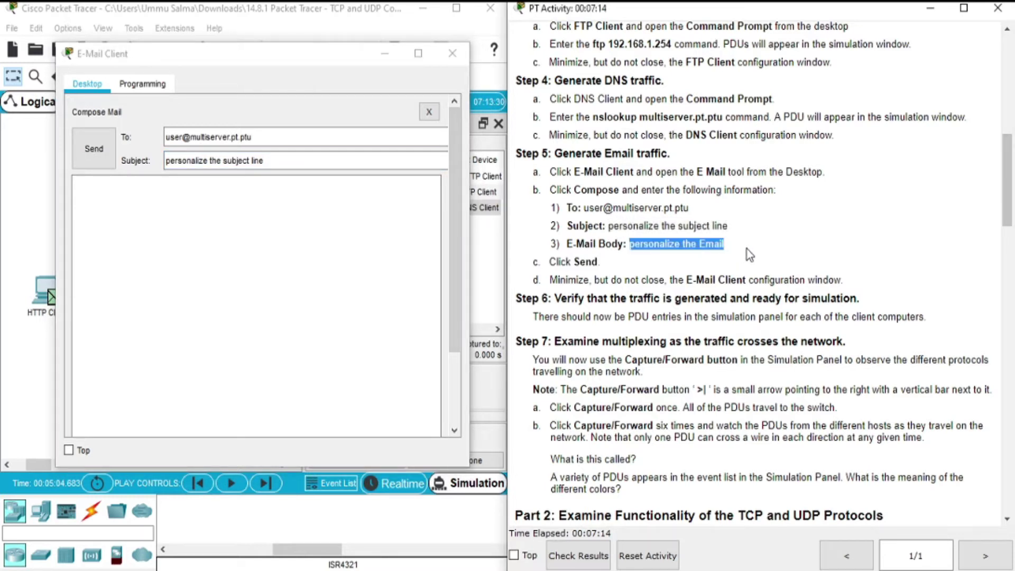
{"action": "left_click", "coordinate": [157, 222]}
{"action": "key", "text": "ctrl+v"}
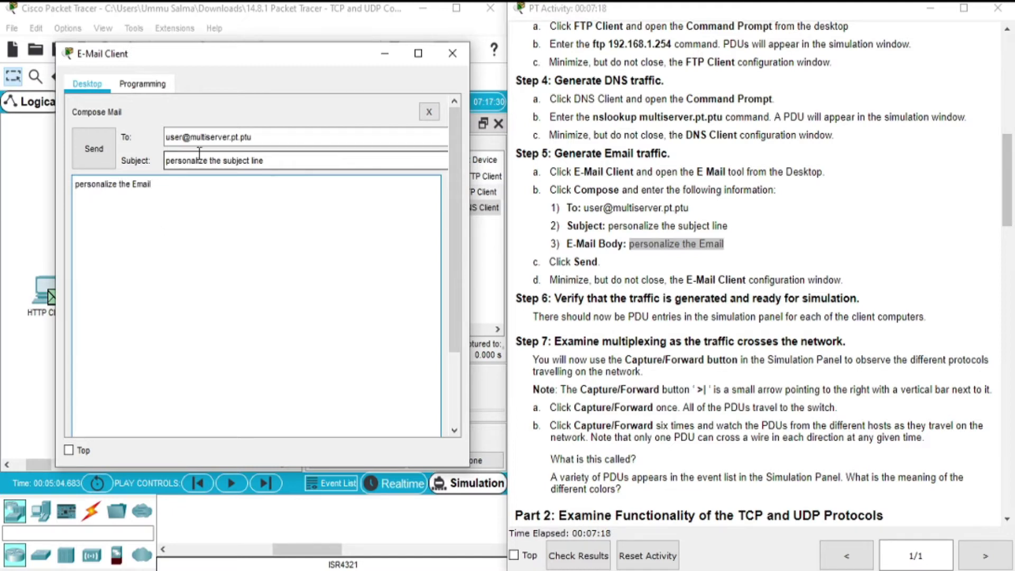
{"action": "left_click", "coordinate": [103, 155]}
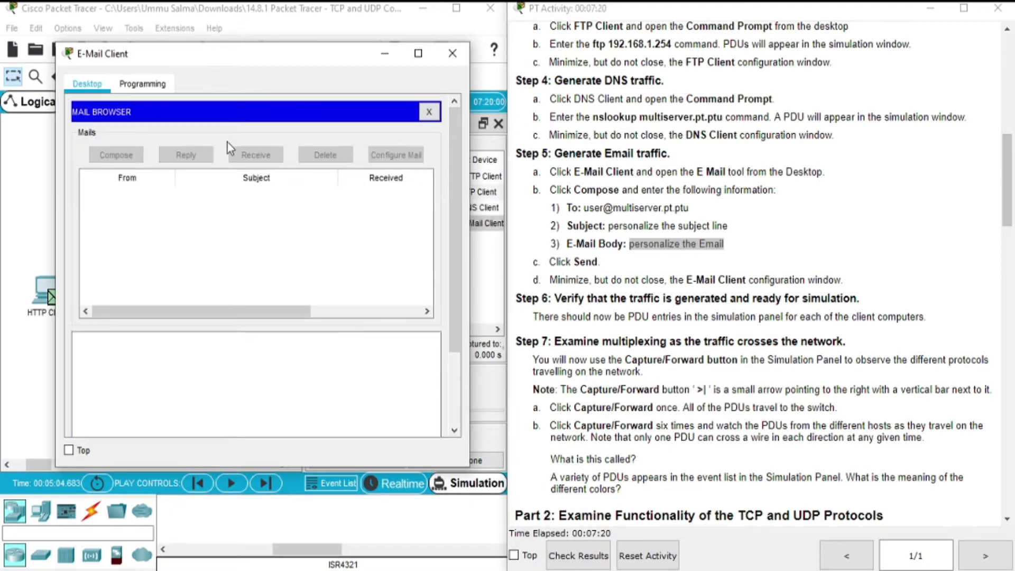
{"action": "left_click", "coordinate": [386, 60]}
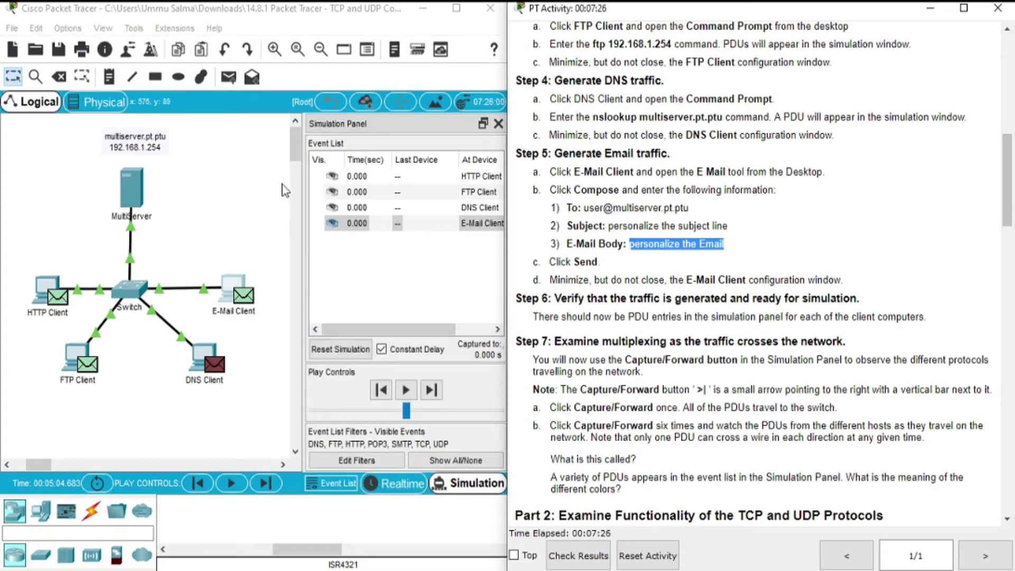
- Check the PDU types of the generated traffic in the event list and advance the simulation by one Capture/Forward
{"action": "left_click", "coordinate": [404, 333]}
{"action": "left_click_drag", "start_coordinate": [404, 334], "coordinate": [450, 331]}
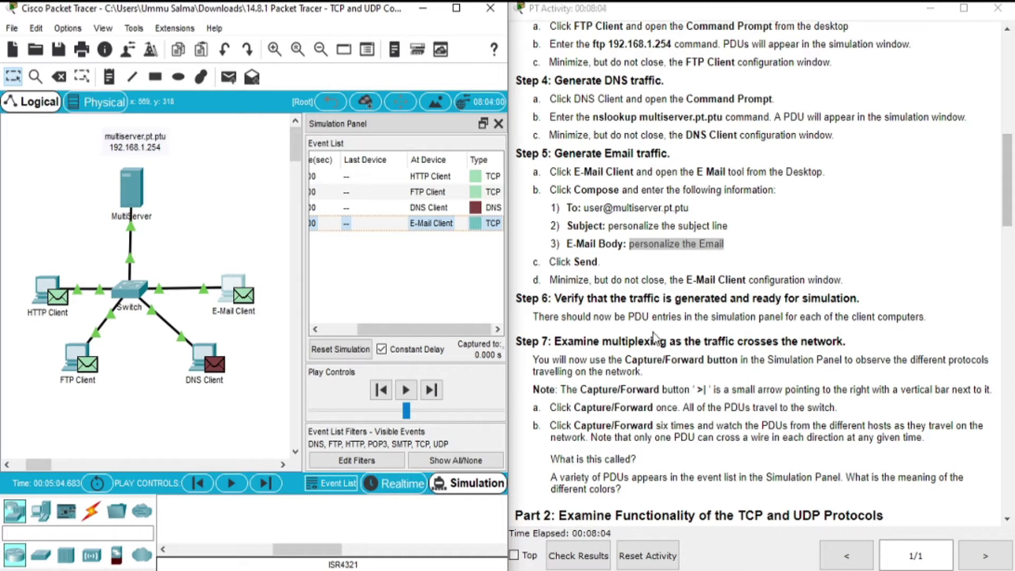
{"action": "left_click", "coordinate": [432, 391]}
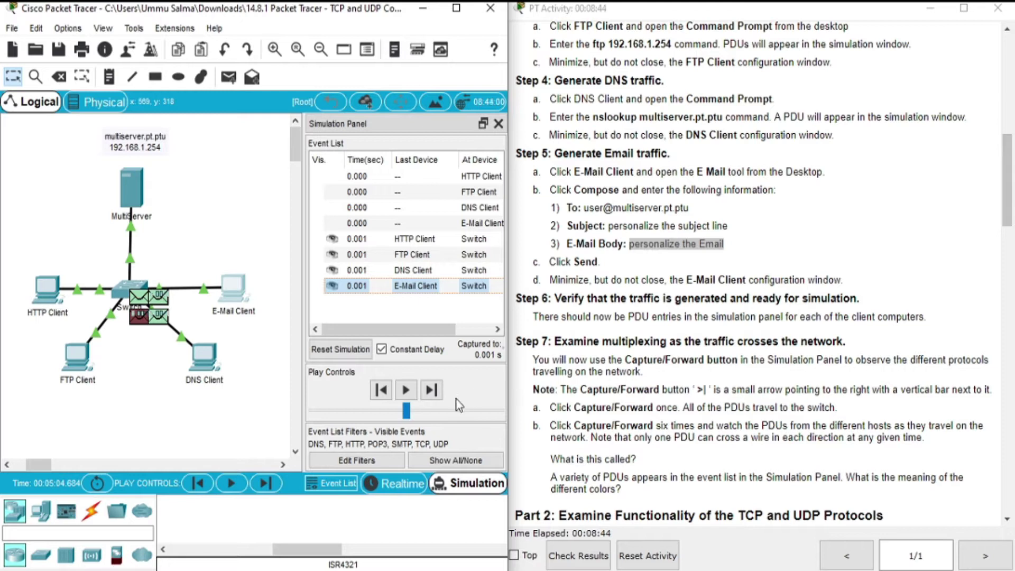
- Advance the simulation six more times with Capture/Forward and examine the device and type colors of the listed PDUs
{"action": "left_click", "coordinate": [432, 391]}
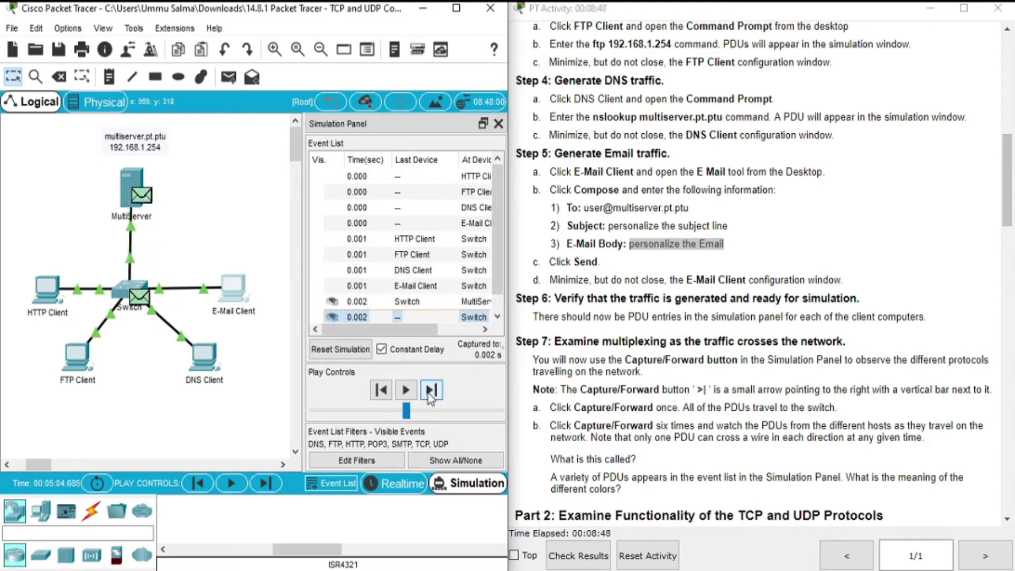
{"action": "left_click", "coordinate": [432, 392]}
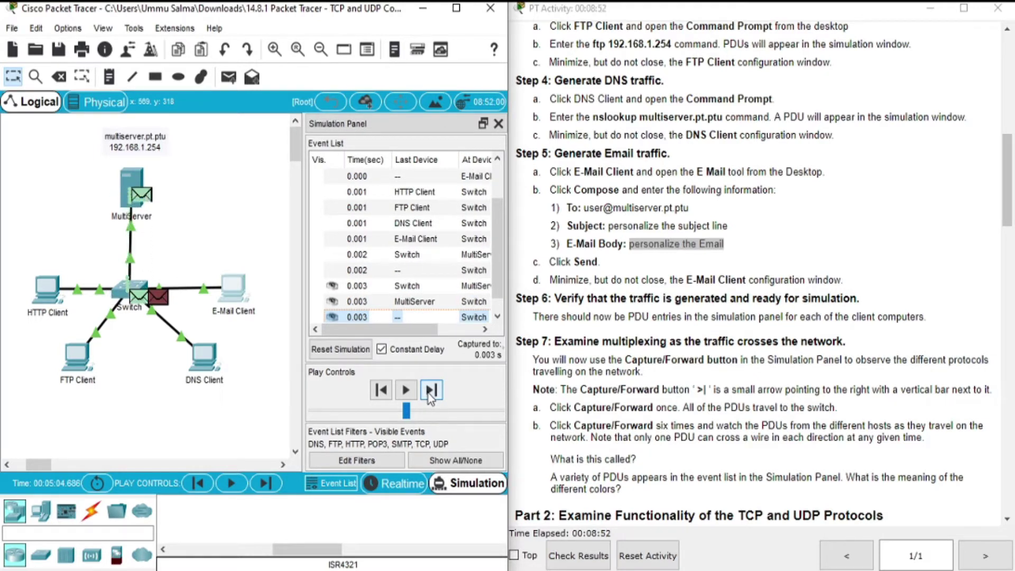
{"action": "left_click", "coordinate": [431, 391]}
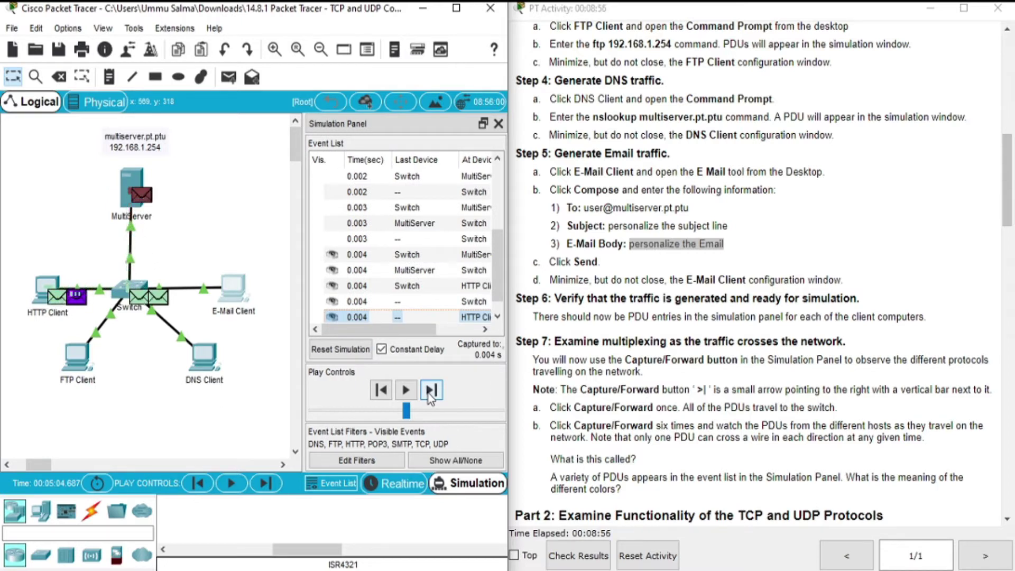
{"action": "left_click", "coordinate": [431, 391]}
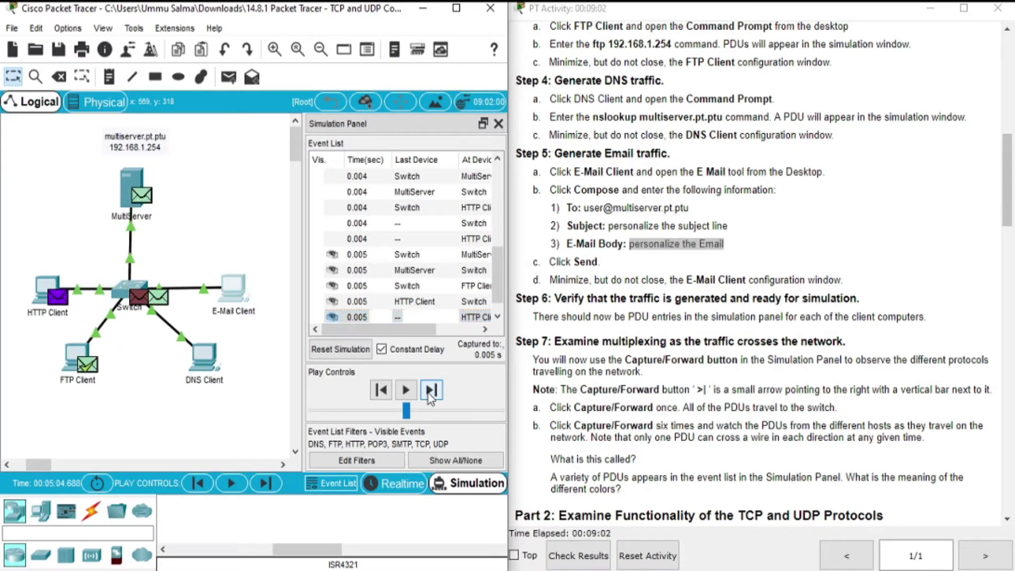
{"action": "left_click", "coordinate": [430, 391]}
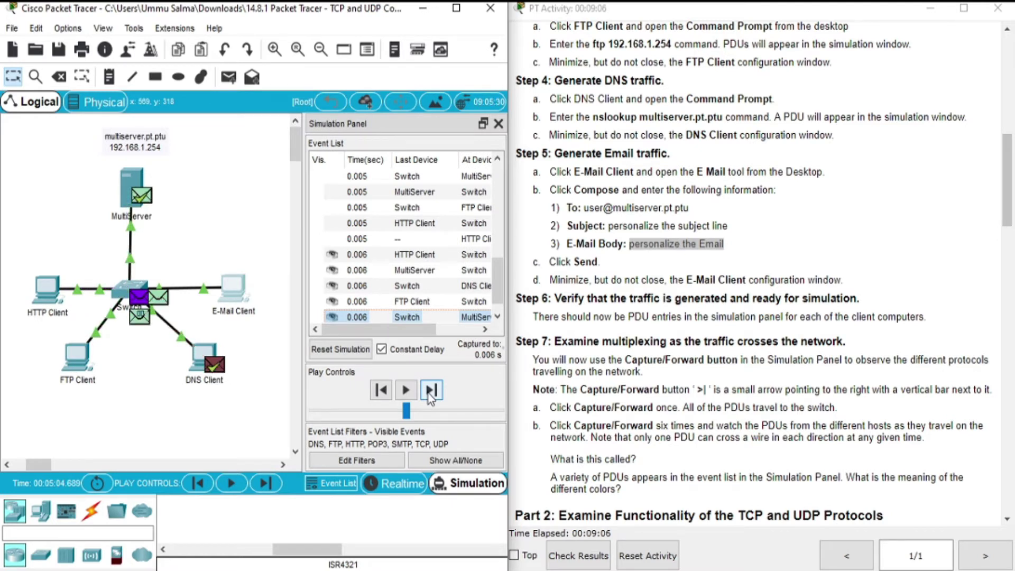
{"action": "left_click", "coordinate": [430, 391]}
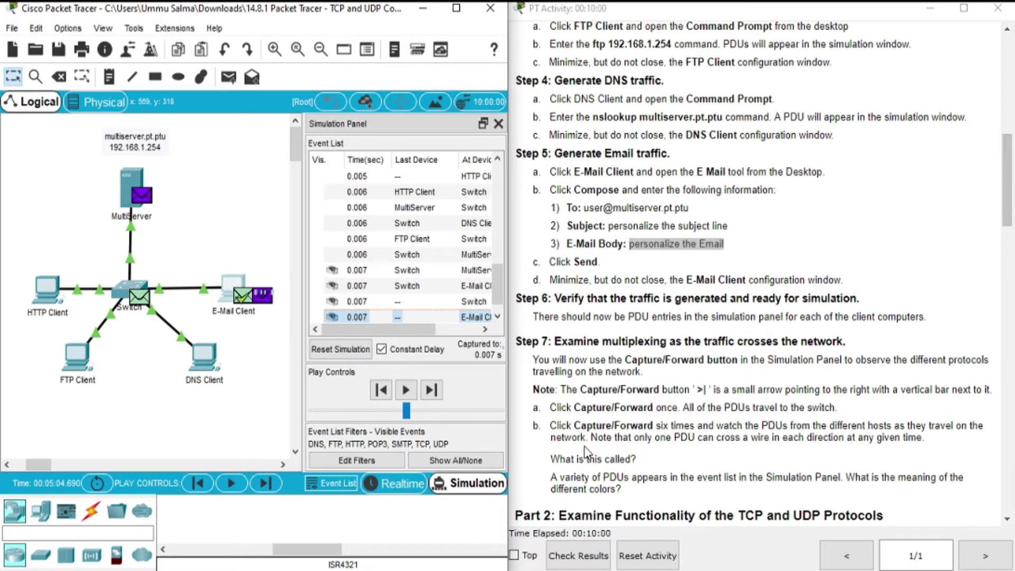
{"action": "left_click_drag", "start_coordinate": [416, 334], "coordinate": [499, 342]}
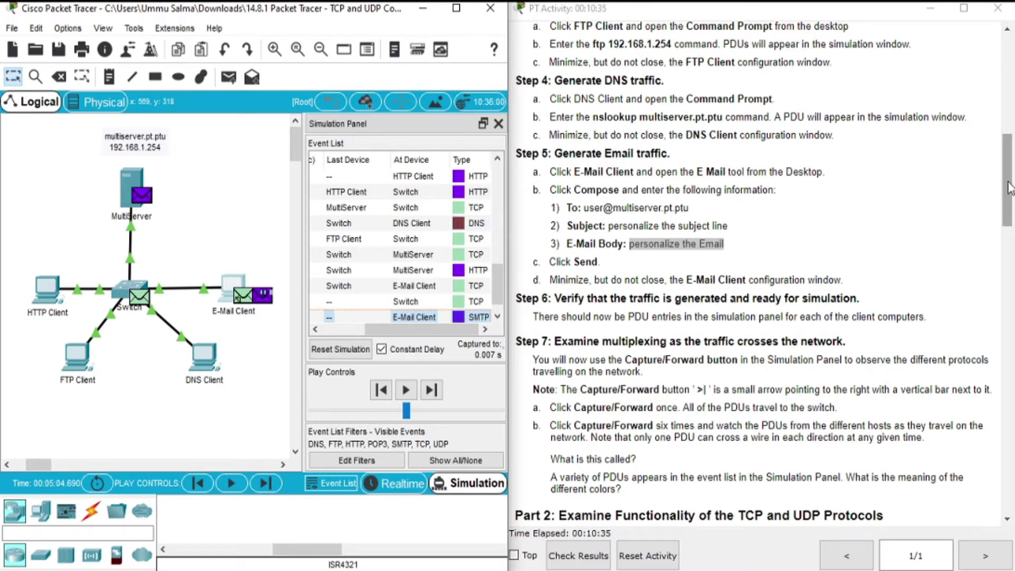
- Reset the simulation and restrict the event list filters to only HTTP and TCP
{"action": "left_click_drag", "start_coordinate": [1010, 188], "coordinate": [1011, 212]}
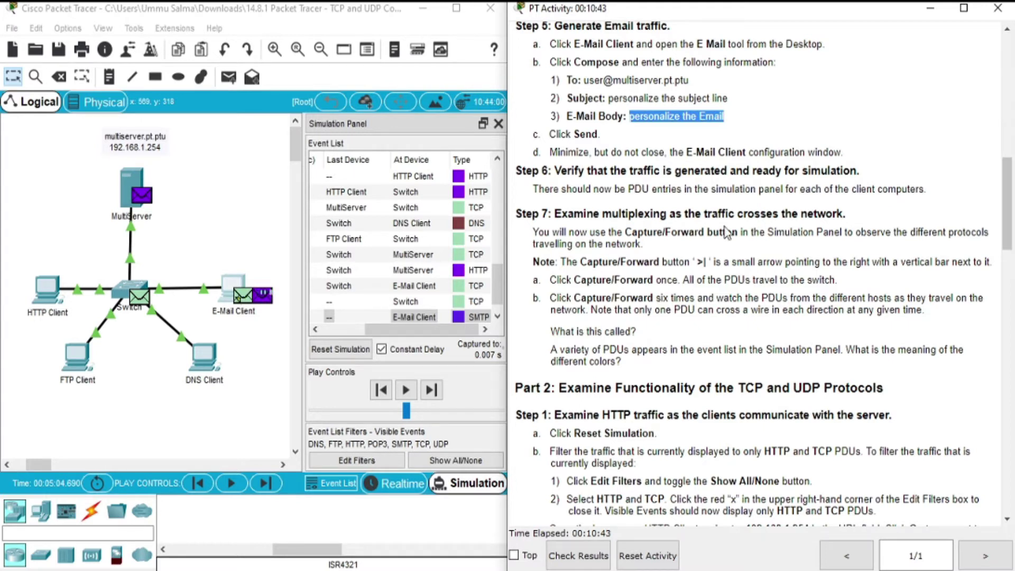
{"action": "left_click", "coordinate": [335, 350]}
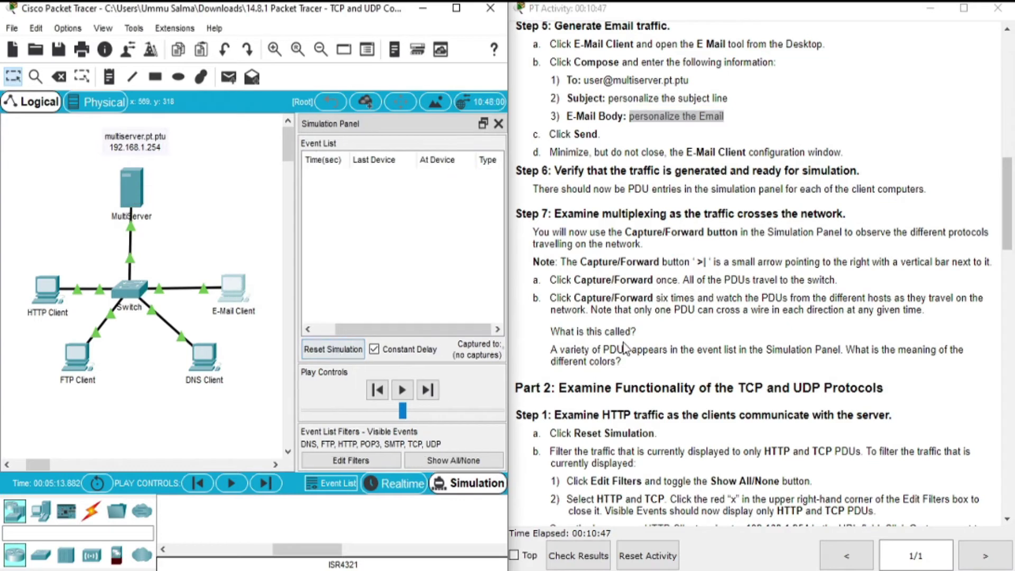
{"action": "left_click", "coordinate": [1009, 241]}
{"action": "left_click_drag", "start_coordinate": [1010, 241], "coordinate": [1010, 265]}
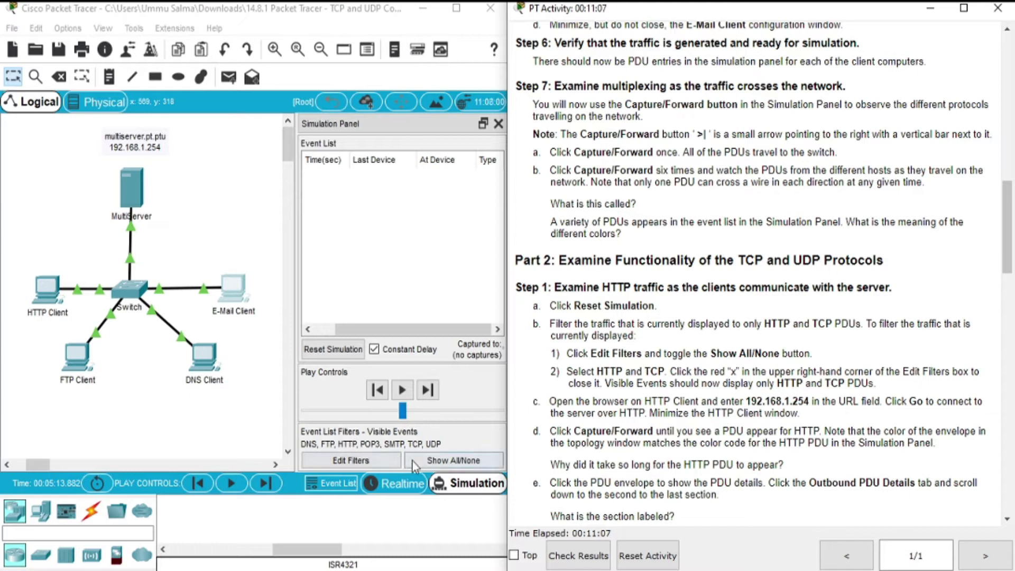
{"action": "left_click", "coordinate": [434, 463]}
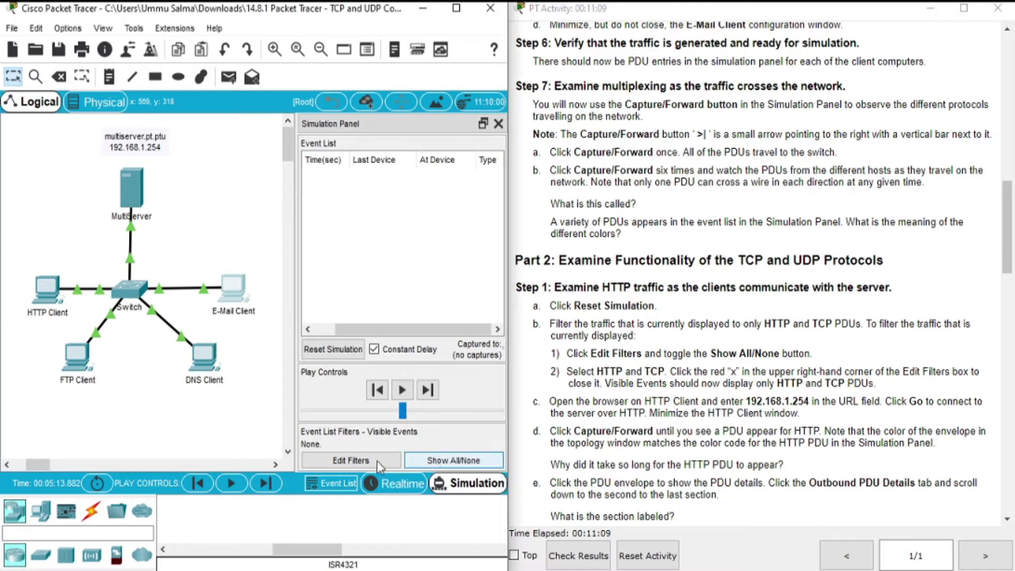
{"action": "left_click", "coordinate": [364, 462]}
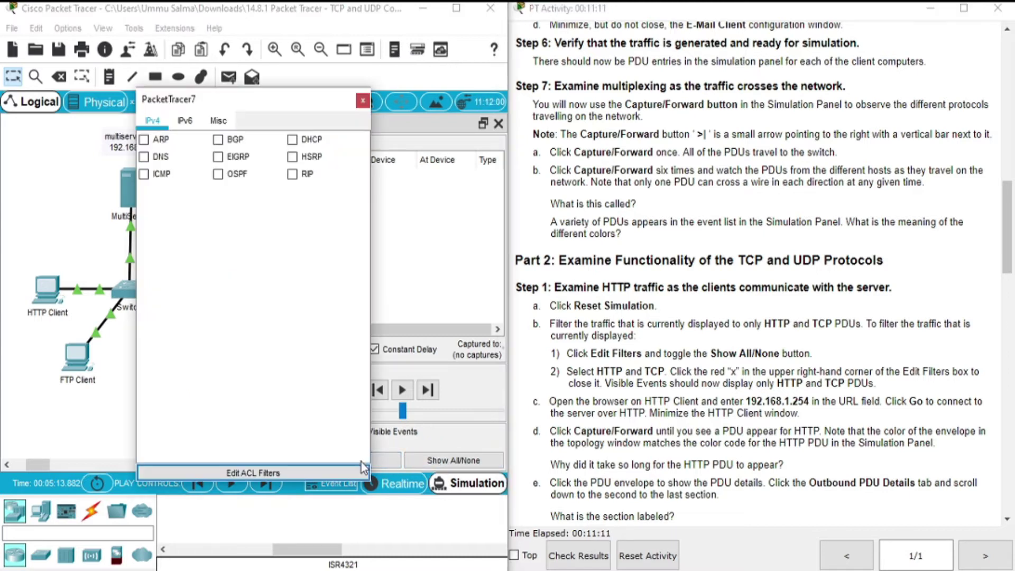
{"action": "left_click", "coordinate": [214, 119]}
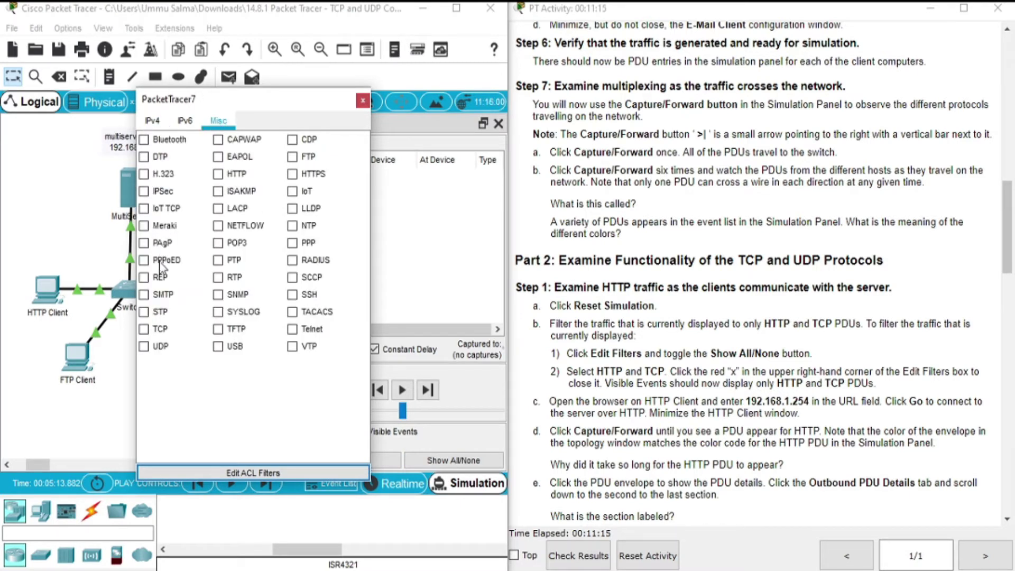
{"action": "left_click", "coordinate": [145, 330]}
{"action": "left_click", "coordinate": [219, 174]}
{"action": "left_click", "coordinate": [362, 105]}
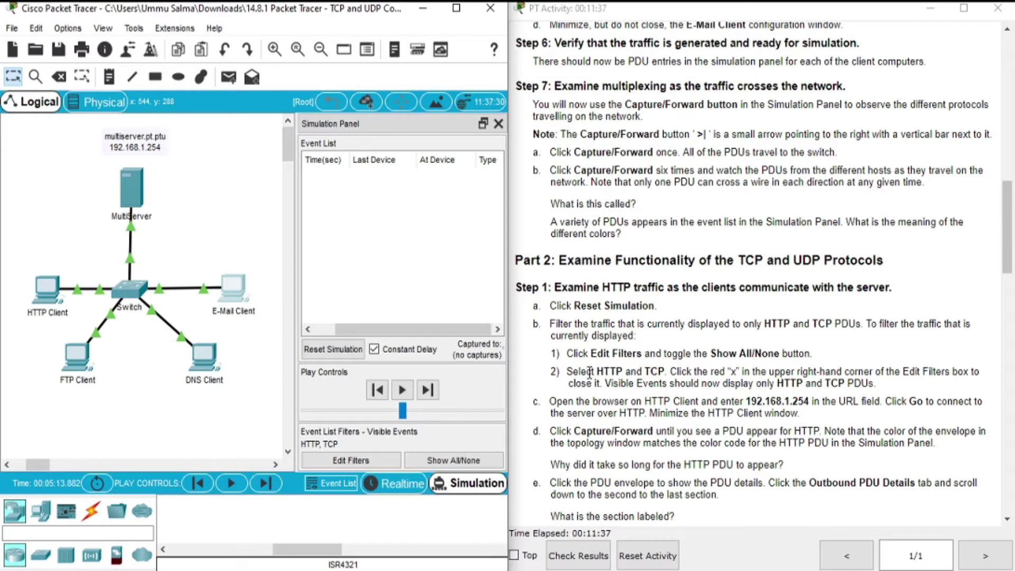
- Close the page already loaded on the HTTP Client and reopen a blank Web Browser from its desktop
{"action": "left_click", "coordinate": [48, 289]}
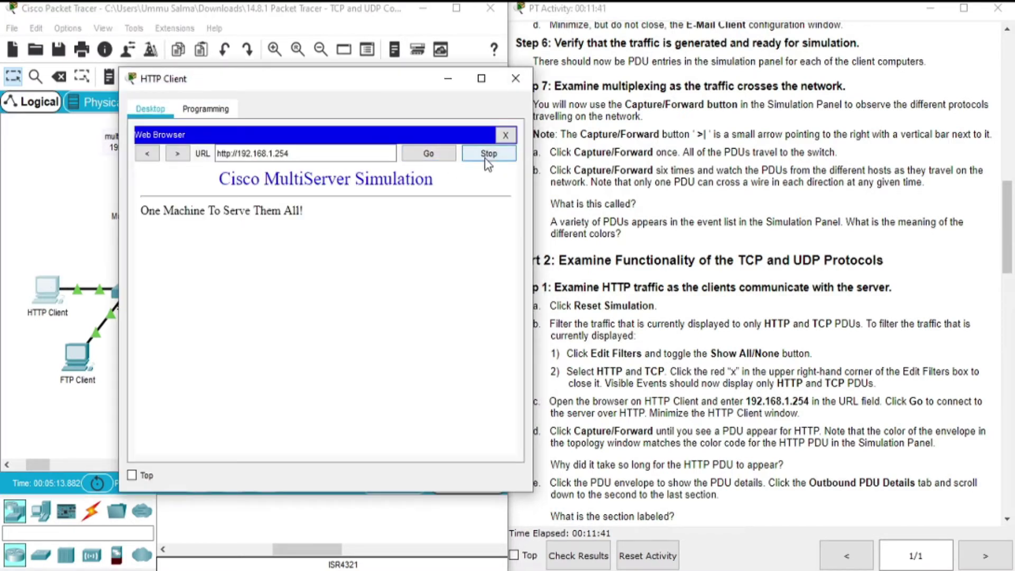
{"action": "left_click", "coordinate": [504, 139]}
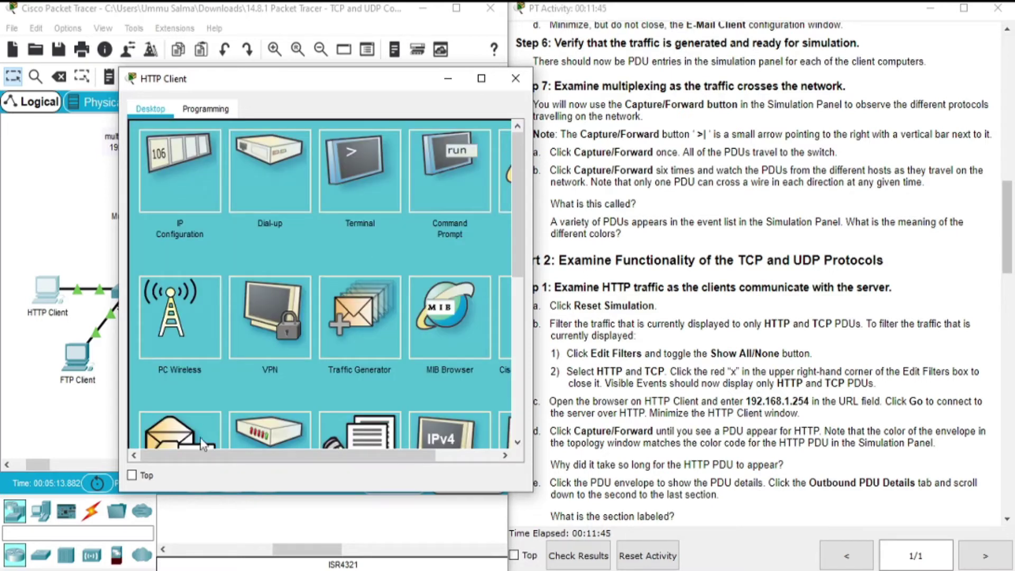
{"action": "left_click_drag", "start_coordinate": [194, 455], "coordinate": [272, 460]}
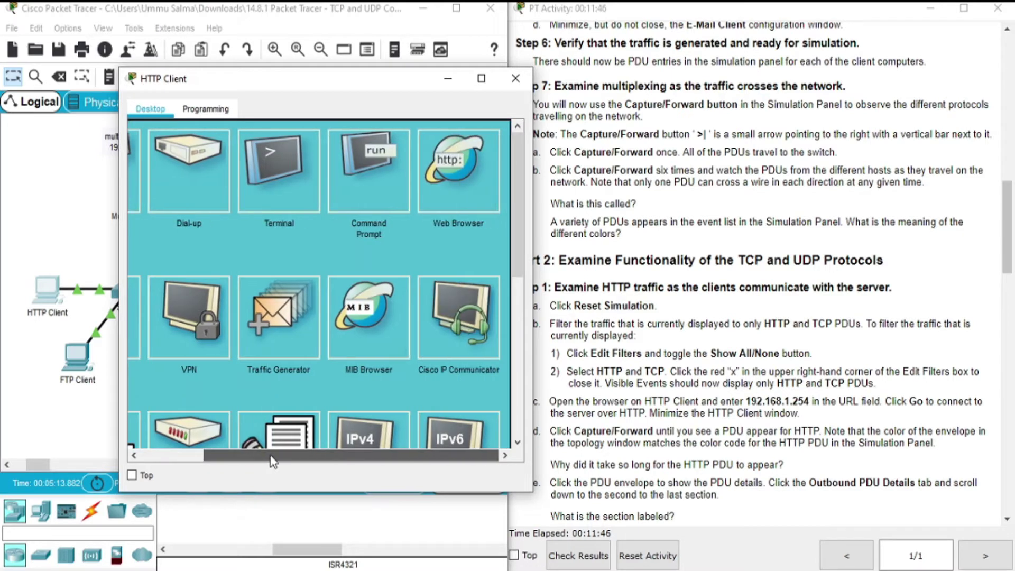
{"action": "left_click", "coordinate": [456, 186]}
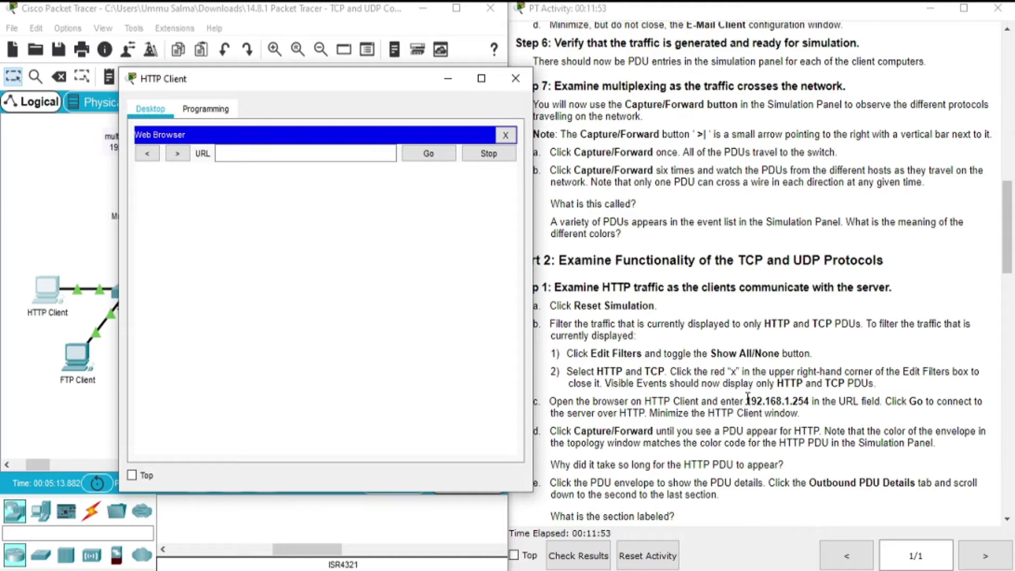
- Request 192.168.1.254 in the HTTP Client's browser and minimize the HTTP Client window without closing it
{"action": "left_click", "coordinate": [320, 161]}
{"action": "type", "text": "192.168"}
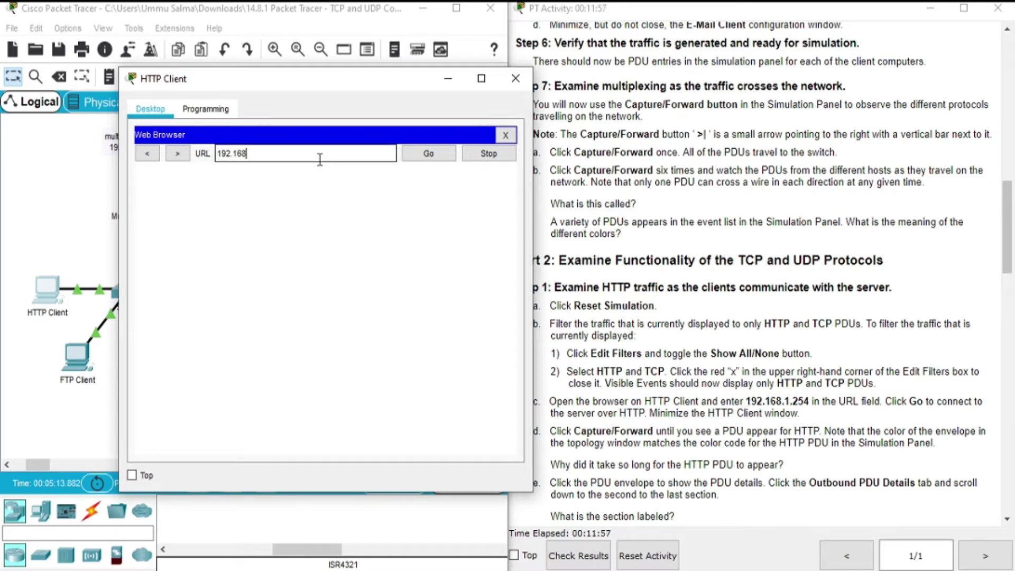
{"action": "type", "text": ".1.254"}
{"action": "left_click", "coordinate": [411, 160]}
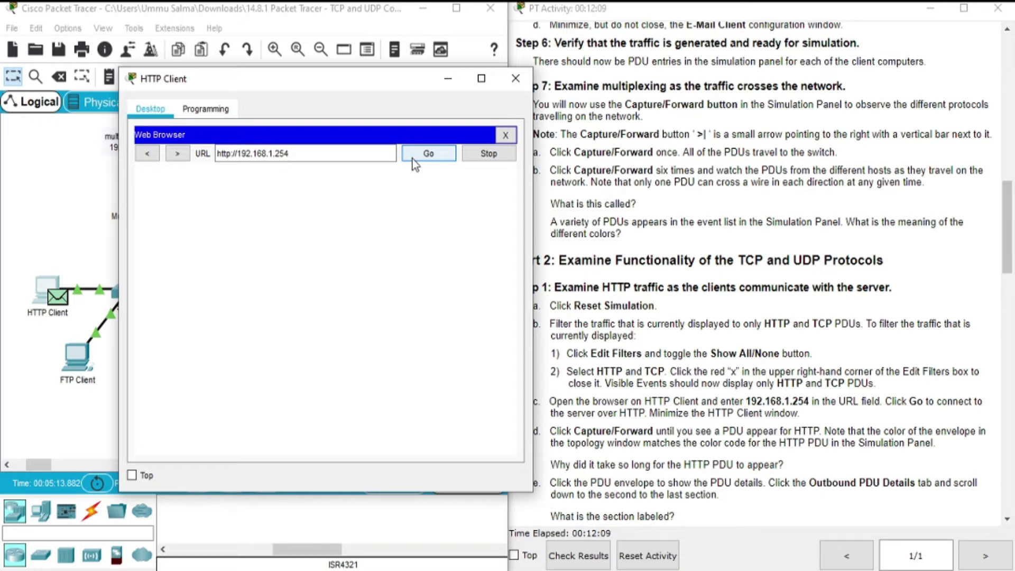
{"action": "left_click", "coordinate": [440, 79]}
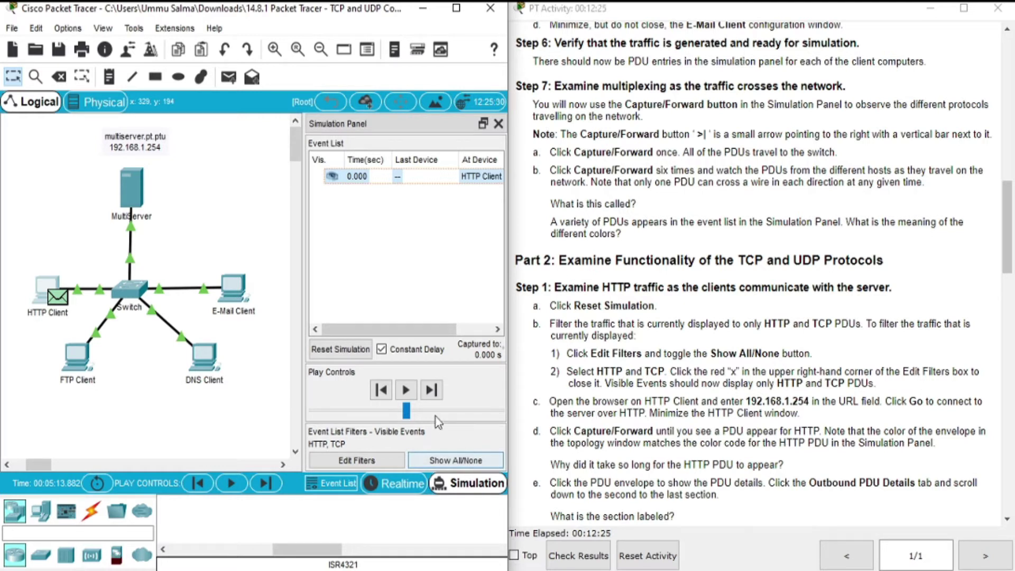
- Advance the simulation four times with Capture/Forward to reach the first HTTP PDU and check the types in the event list
{"action": "left_click", "coordinate": [430, 392]}
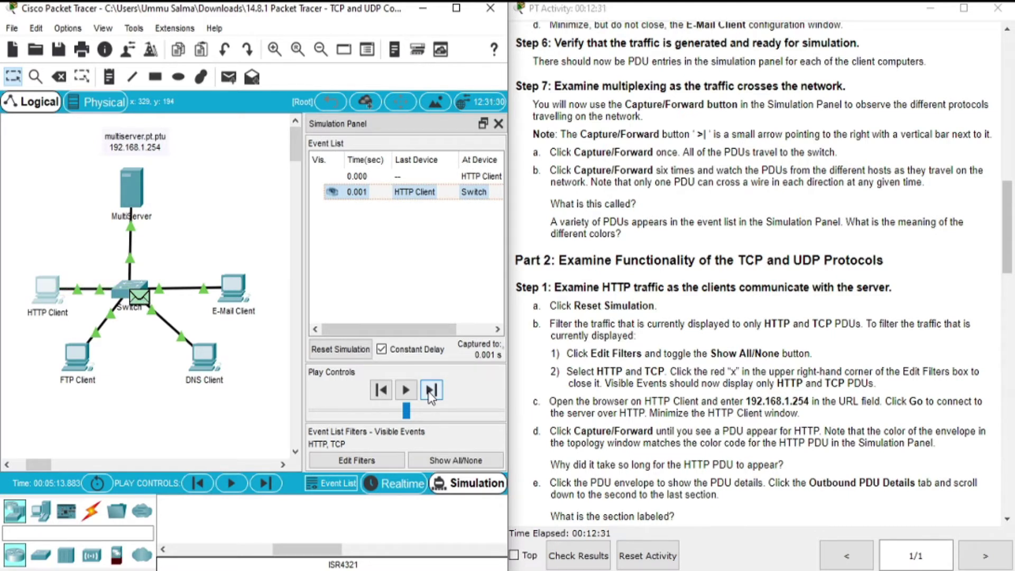
{"action": "left_click", "coordinate": [431, 392]}
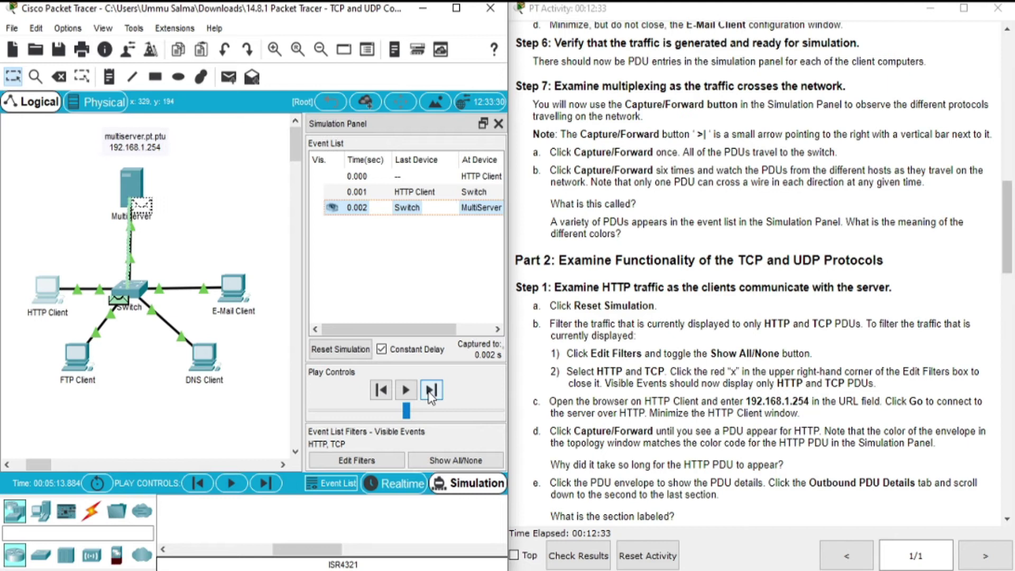
{"action": "left_click", "coordinate": [431, 392]}
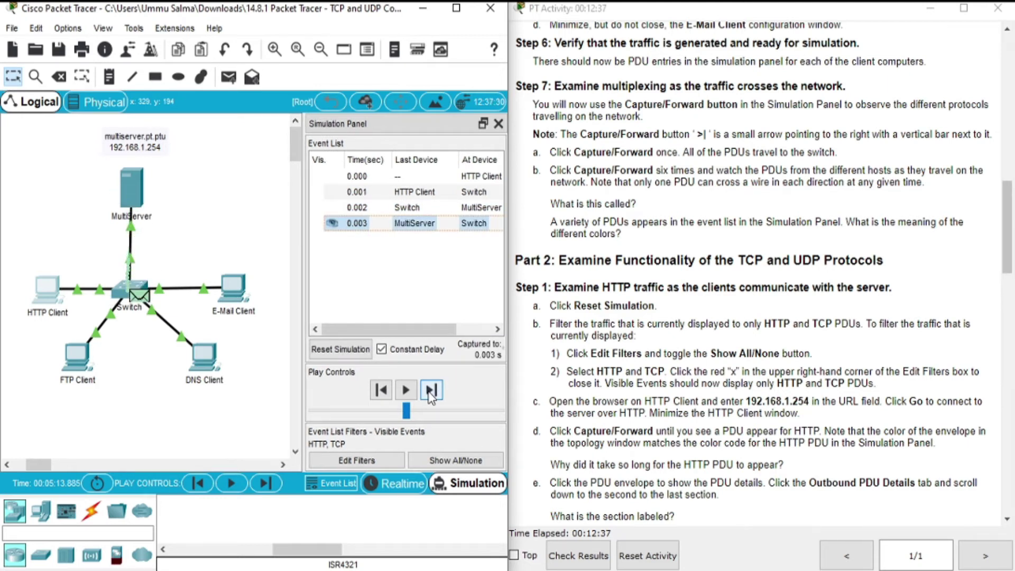
{"action": "left_click", "coordinate": [431, 391]}
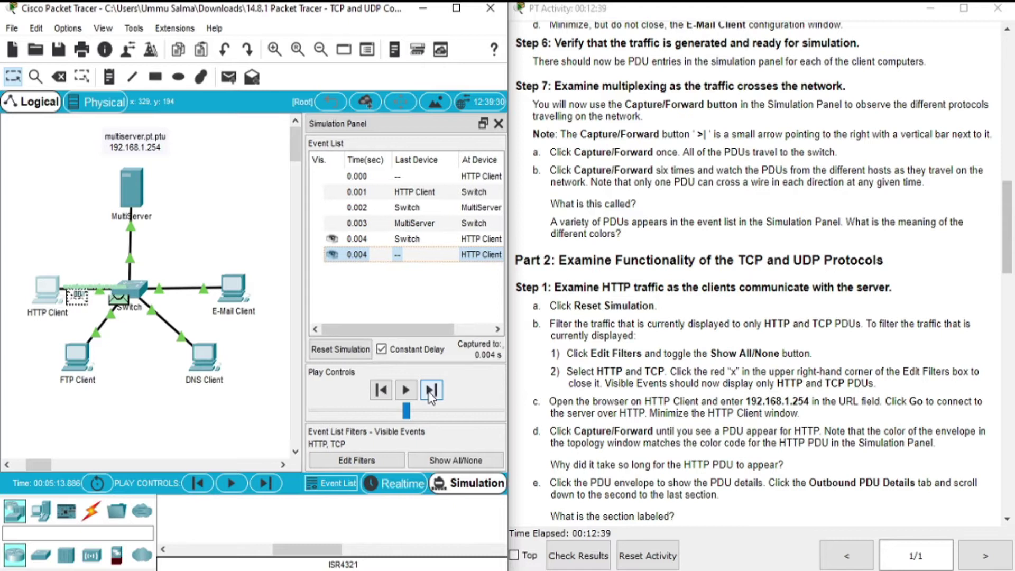
{"action": "left_click_drag", "start_coordinate": [403, 328], "coordinate": [444, 343]}
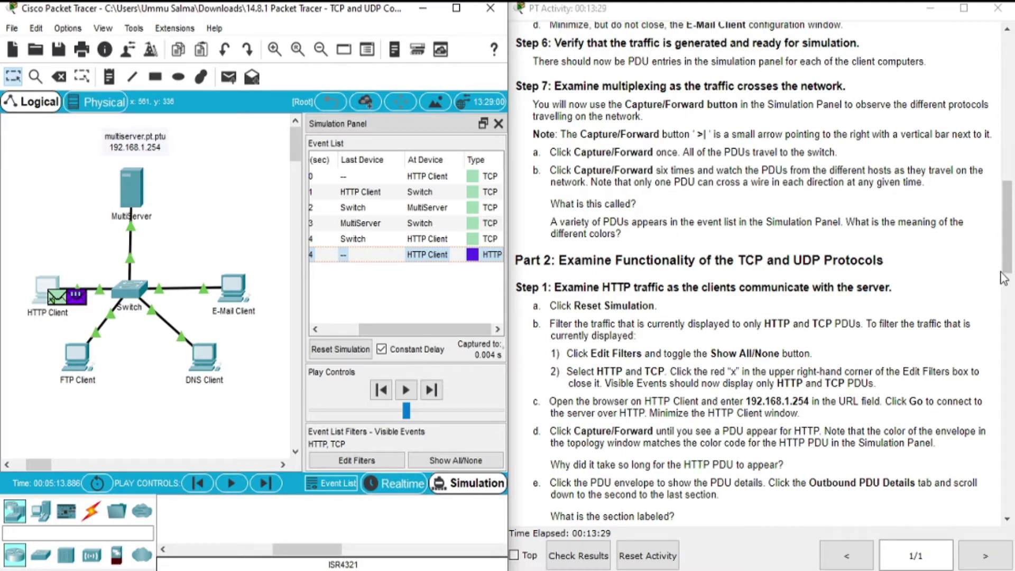
- Open the HTTP PDU at the HTTP Client and examine the ports, sequence and acknowledgement numbers in its outbound TCP section
{"action": "left_click_drag", "start_coordinate": [1003, 277], "coordinate": [1010, 286]}
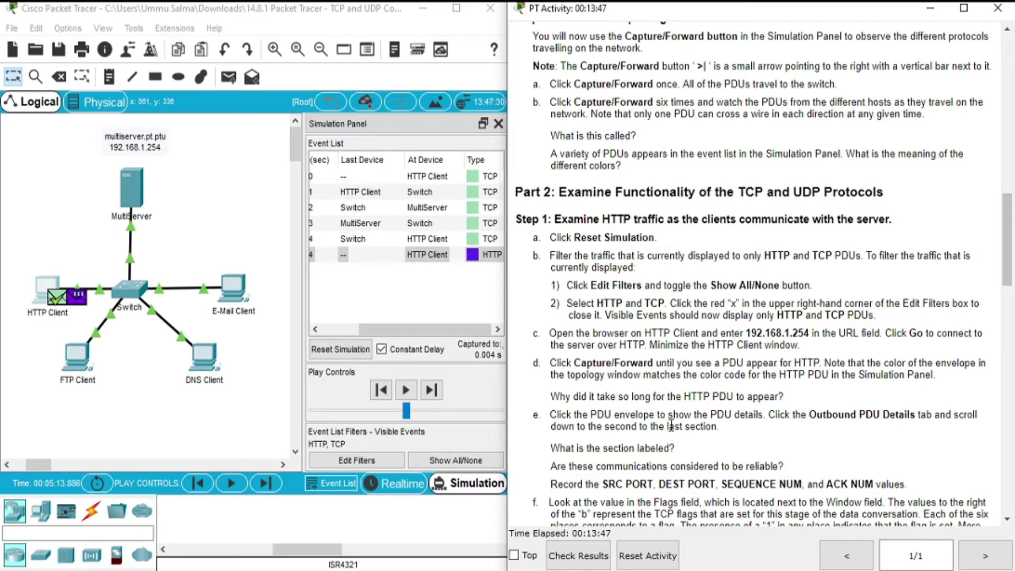
{"action": "left_click", "coordinate": [82, 305]}
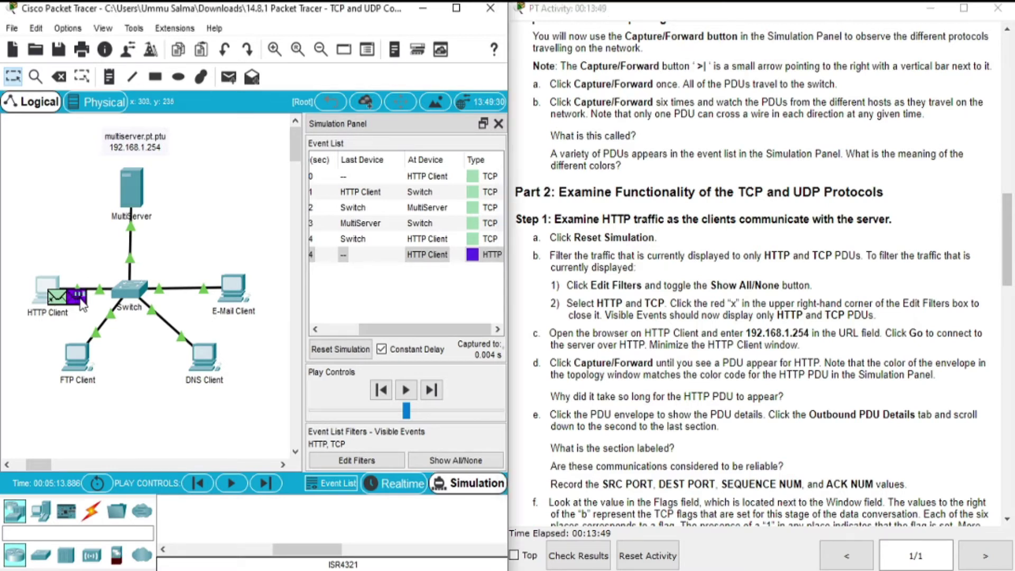
{"action": "left_click", "coordinate": [82, 305]}
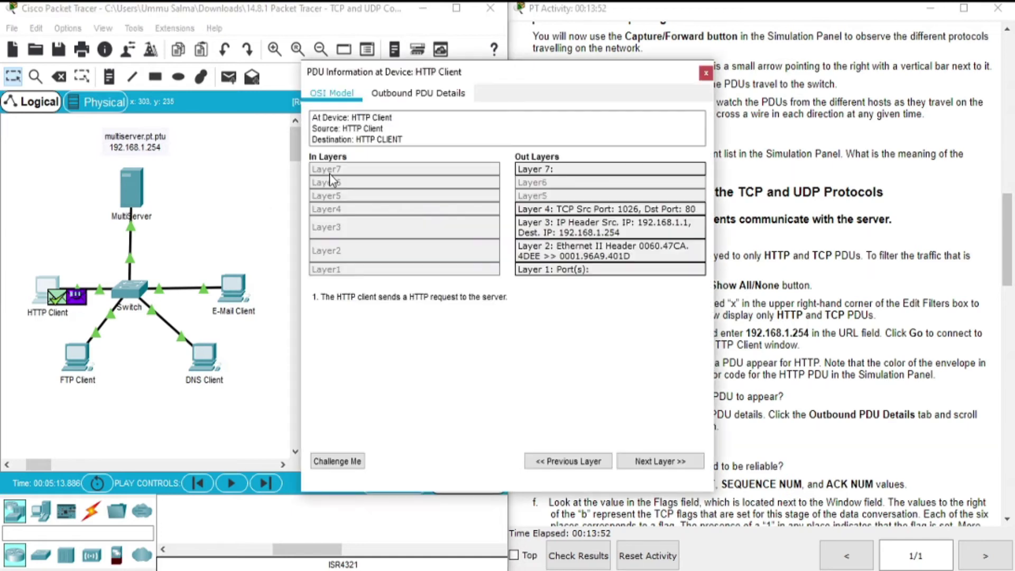
{"action": "left_click_drag", "start_coordinate": [480, 74], "coordinate": [281, 43]}
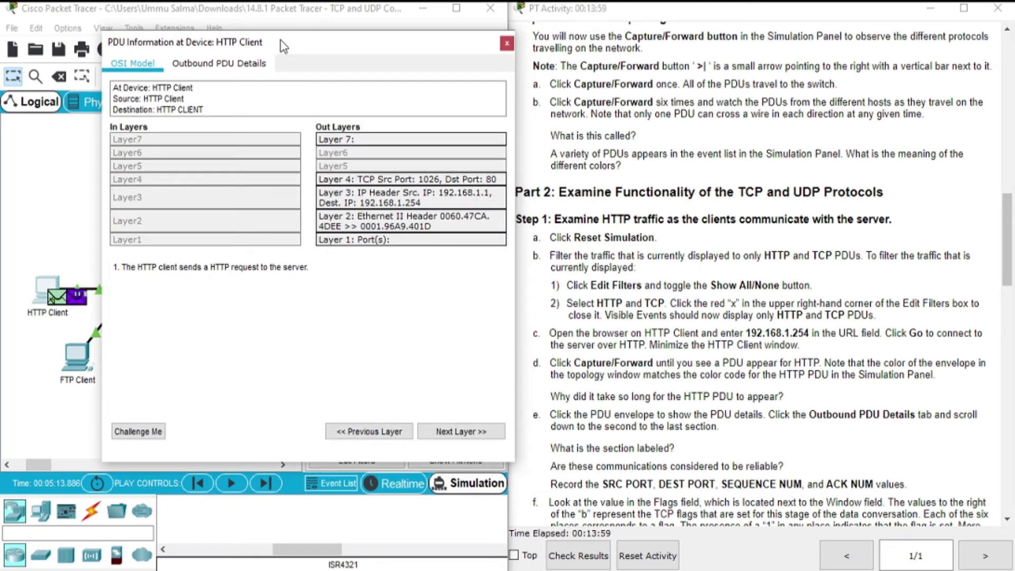
{"action": "left_click", "coordinate": [213, 64]}
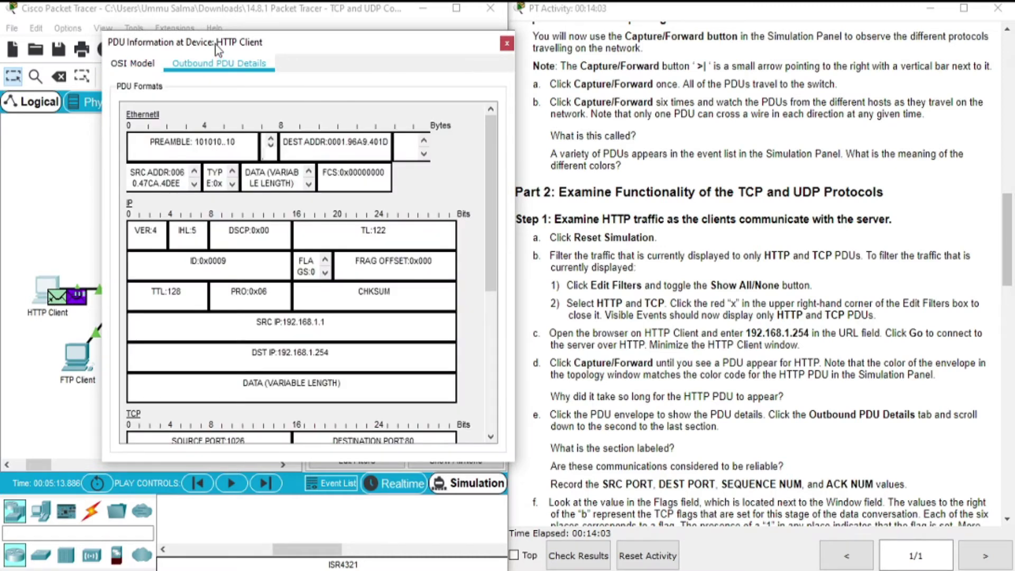
{"action": "left_click_drag", "start_coordinate": [217, 48], "coordinate": [184, 42]}
{"action": "left_click_drag", "start_coordinate": [458, 198], "coordinate": [477, 344]}
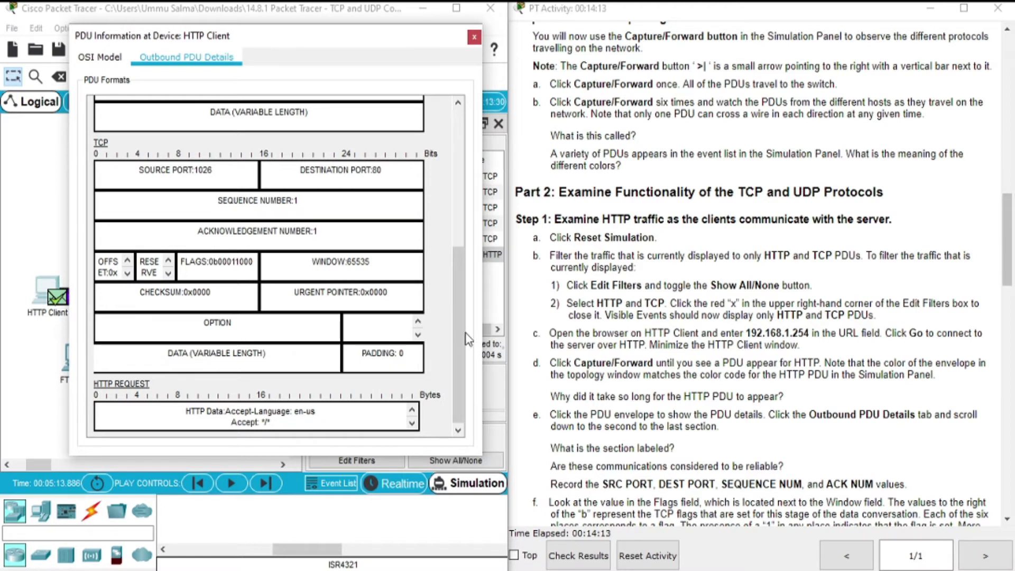
{"action": "scroll", "coordinate": [459, 352], "scroll_direction": "down", "scroll_amount": 1}
{"action": "scroll", "coordinate": [459, 352], "scroll_direction": "up", "scroll_amount": 2}
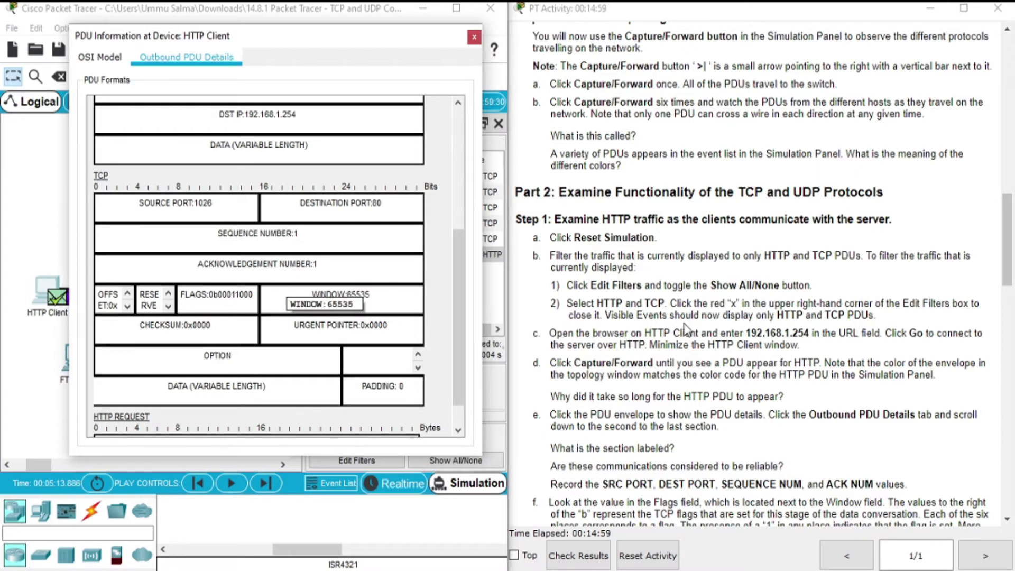
- Compare the Flags value of the outbound TCP section with the activity's flag table to identify the set flags
{"action": "left_click_drag", "start_coordinate": [1008, 260], "coordinate": [1010, 282]}
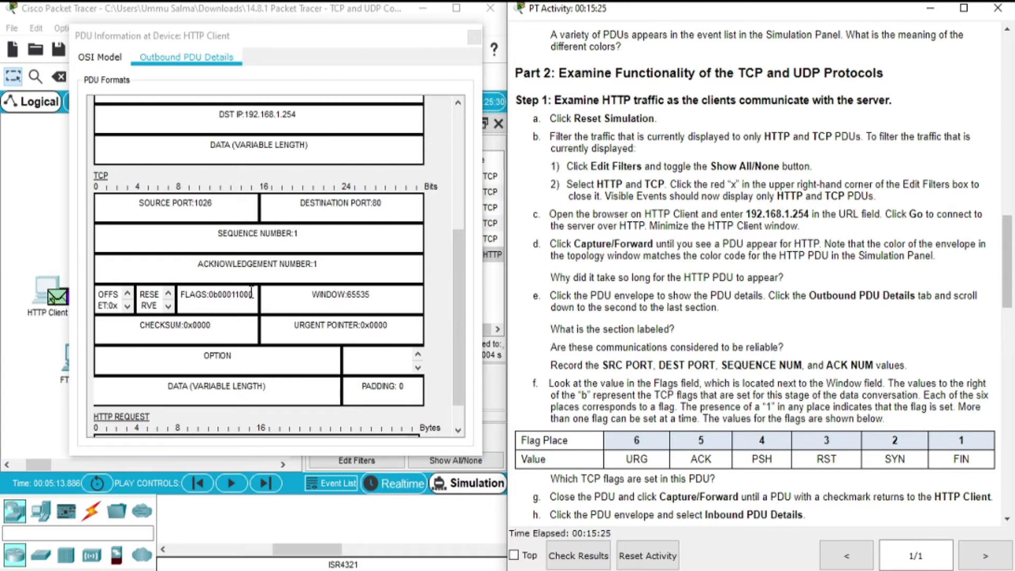
{"action": "left_click", "coordinate": [254, 294]}
{"action": "left_click_drag", "start_coordinate": [255, 294], "coordinate": [234, 298]}
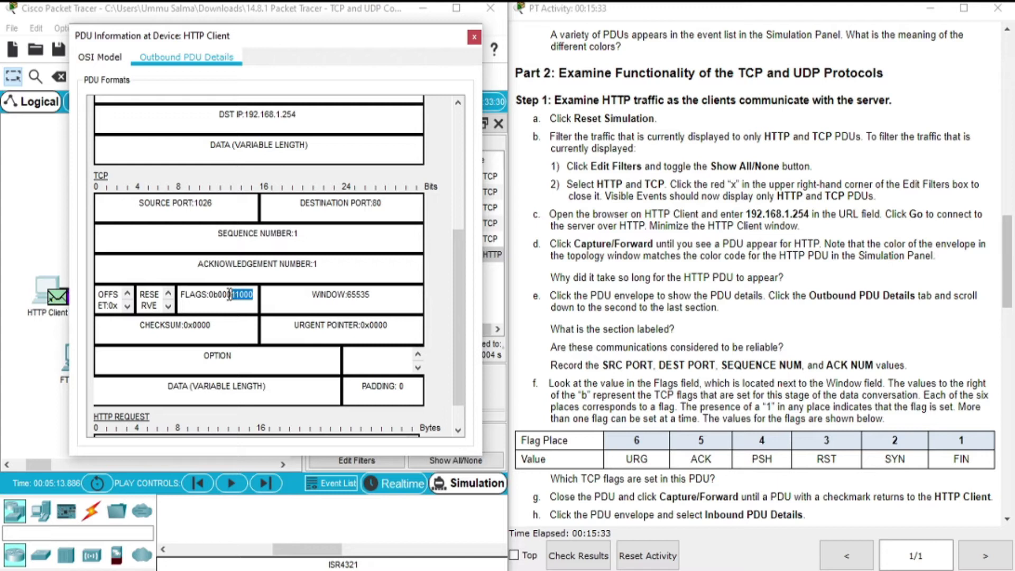
{"action": "left_click_drag", "start_coordinate": [228, 295], "coordinate": [254, 299]}
{"action": "left_click", "coordinate": [234, 298]}
{"action": "left_click", "coordinate": [1011, 285]}
{"action": "left_click_drag", "start_coordinate": [1011, 285], "coordinate": [1010, 292]}
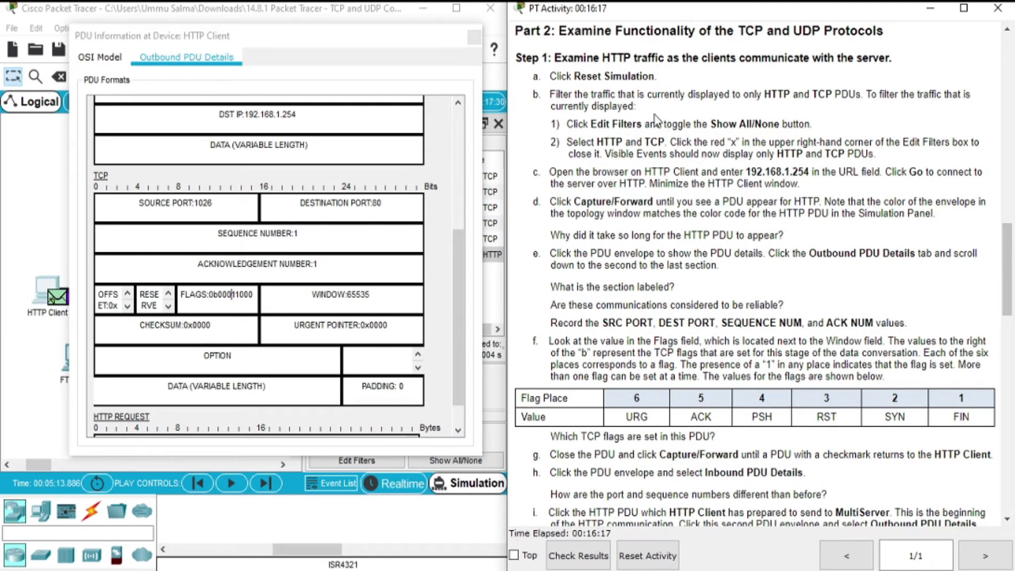
- Close the PDU information and advance the simulation five times with Capture/Forward to bring the HTTP reply back to the HTTP Client
{"action": "left_click", "coordinate": [475, 38]}
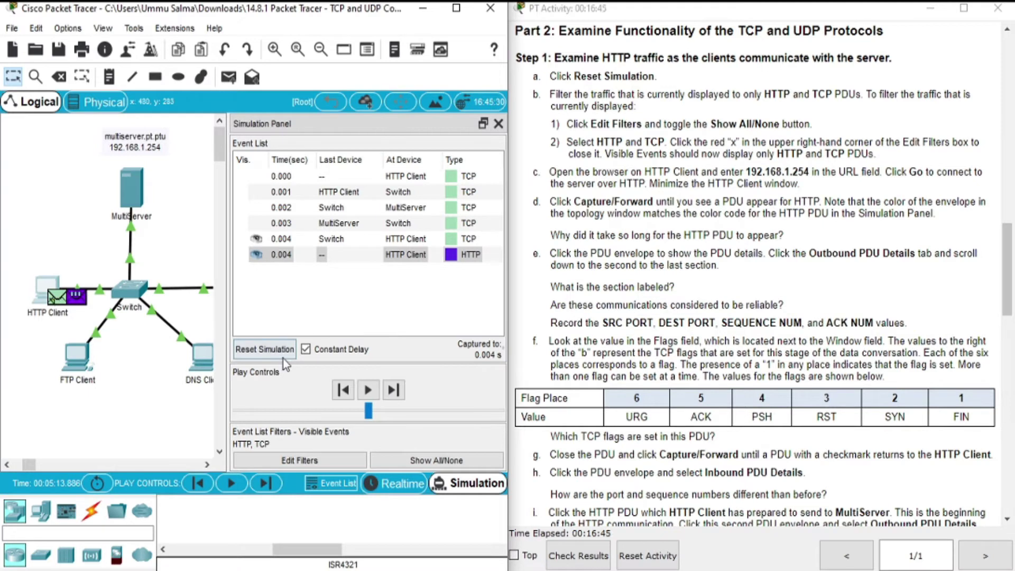
{"action": "left_click", "coordinate": [393, 392]}
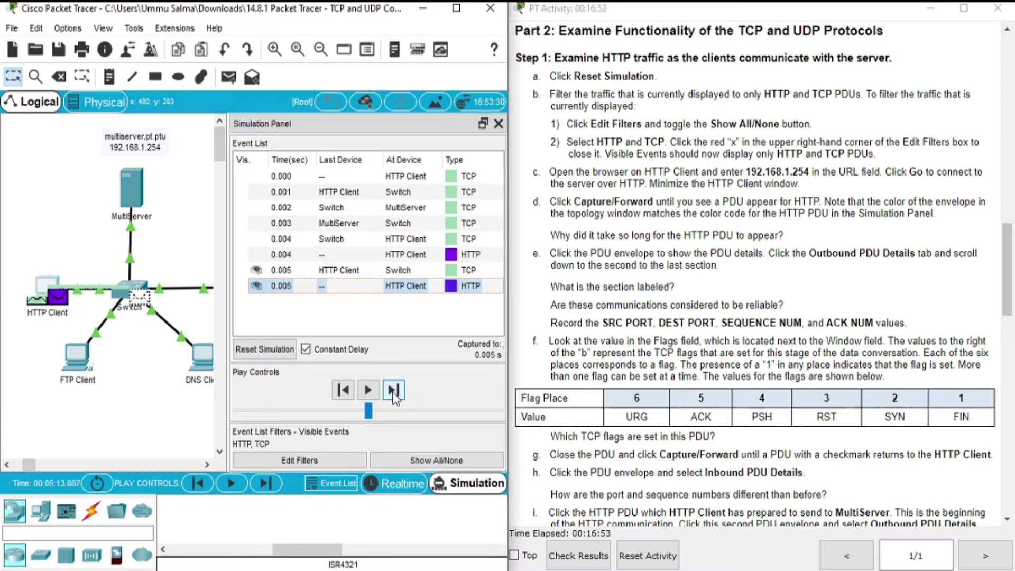
{"action": "left_click", "coordinate": [393, 392]}
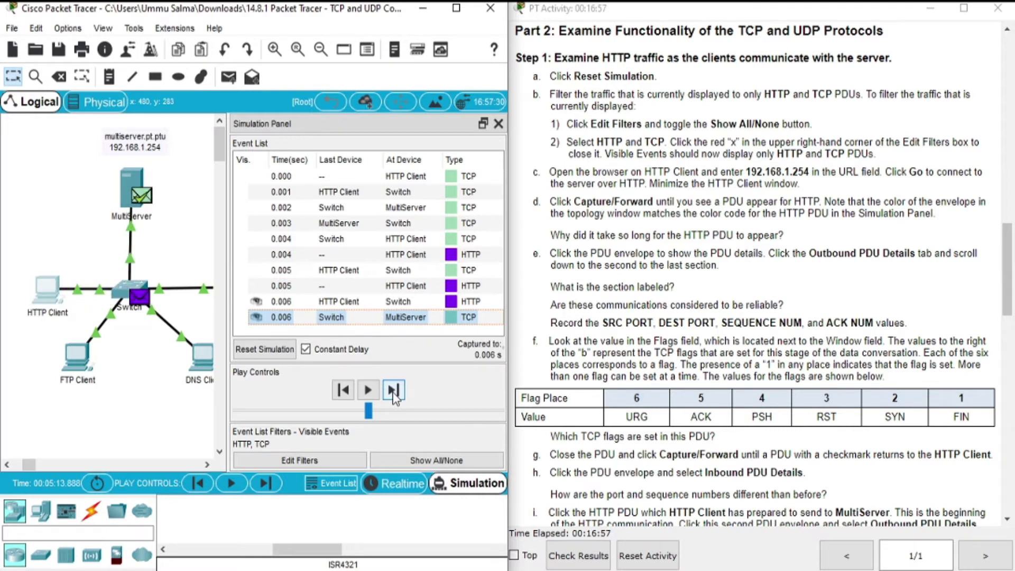
{"action": "left_click", "coordinate": [393, 392]}
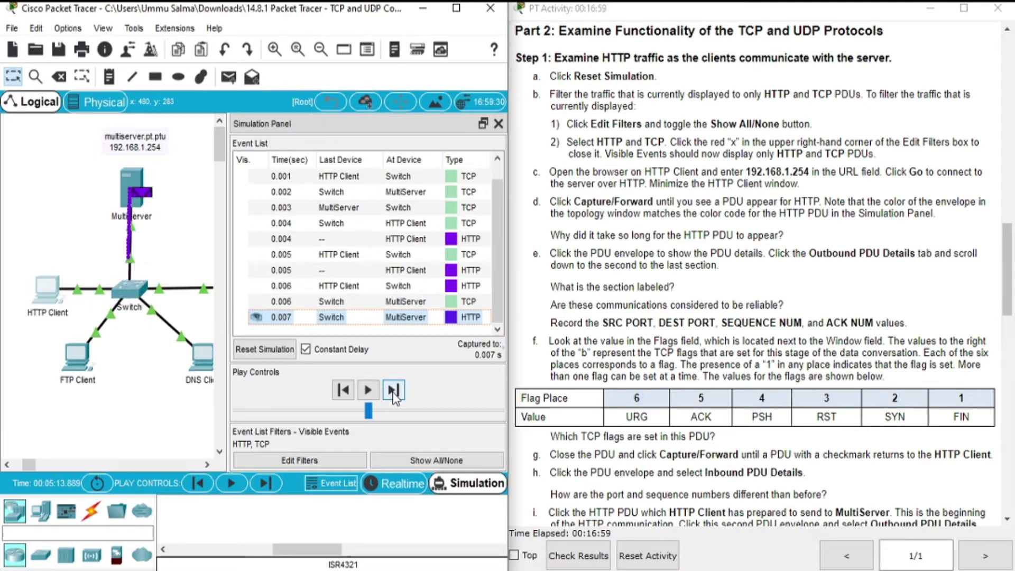
{"action": "left_click", "coordinate": [393, 391]}
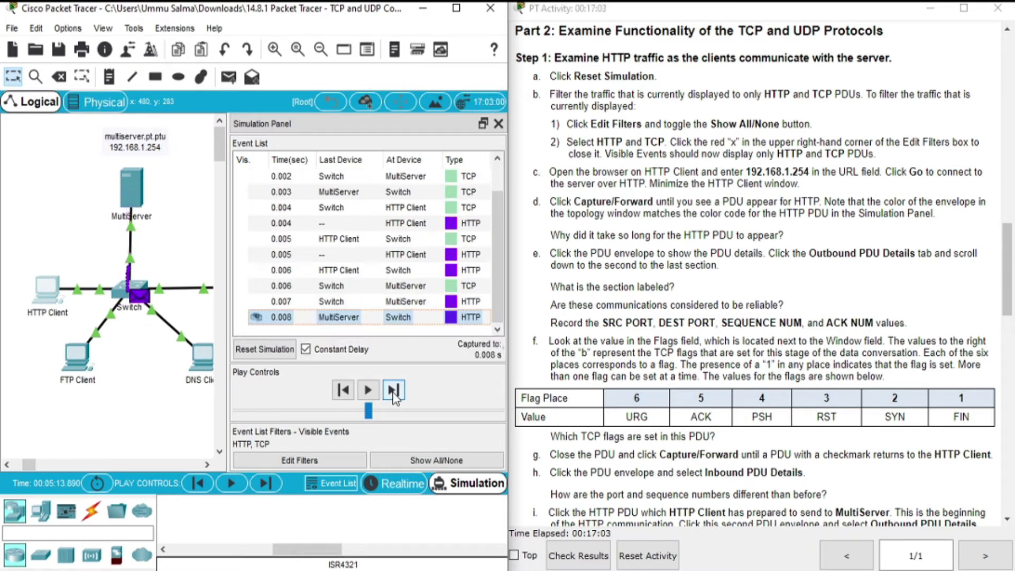
{"action": "left_click", "coordinate": [393, 392]}
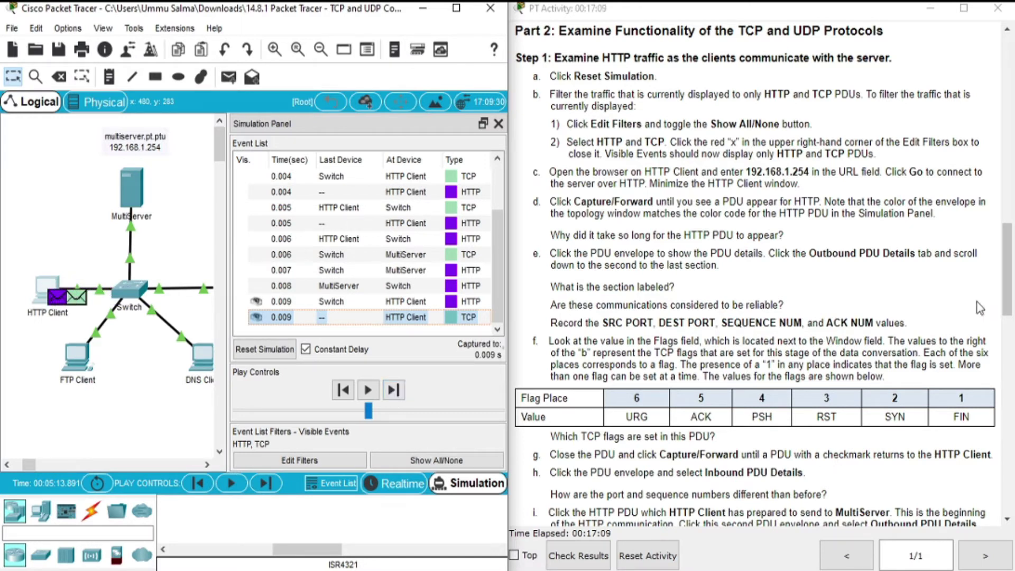
- Open the checkmarked HTTP PDU at the HTTP Client and examine the TCP and HTTP response sections of its inbound details
{"action": "left_click_drag", "start_coordinate": [1007, 293], "coordinate": [1010, 324]}
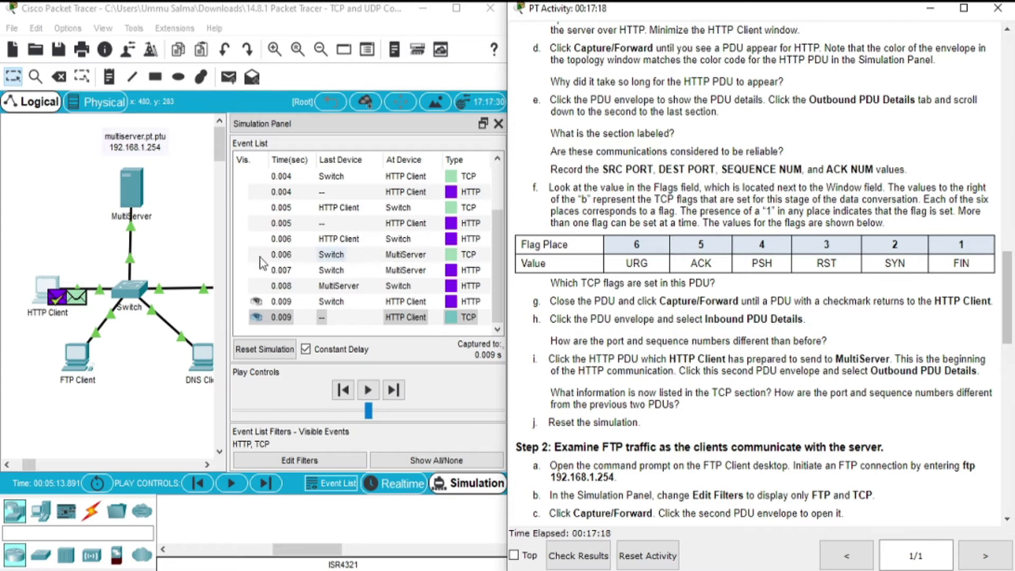
{"action": "left_click", "coordinate": [59, 299]}
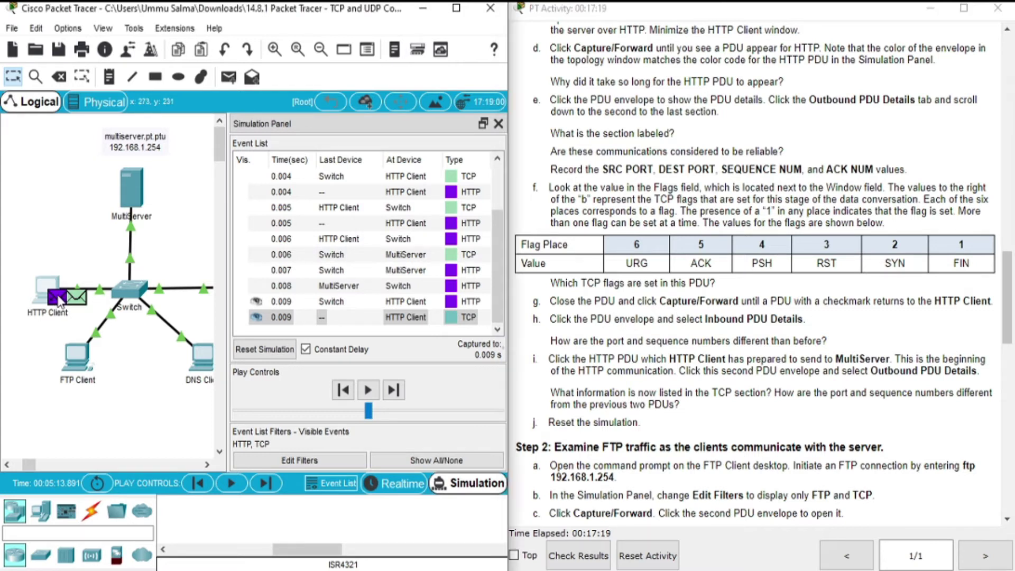
{"action": "left_click", "coordinate": [59, 300]}
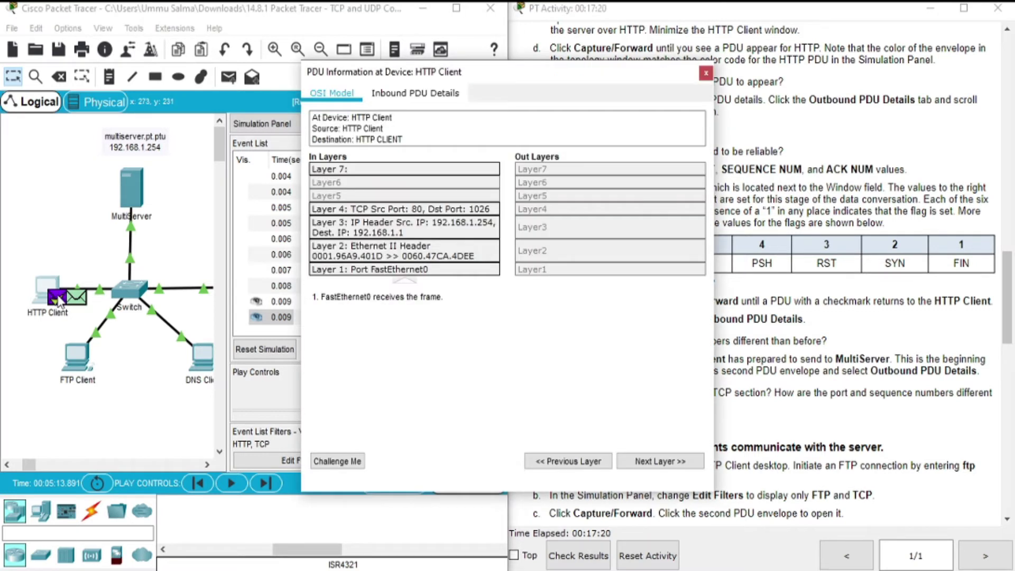
{"action": "left_click", "coordinate": [396, 98]}
{"action": "left_click_drag", "start_coordinate": [420, 73], "coordinate": [176, 77]}
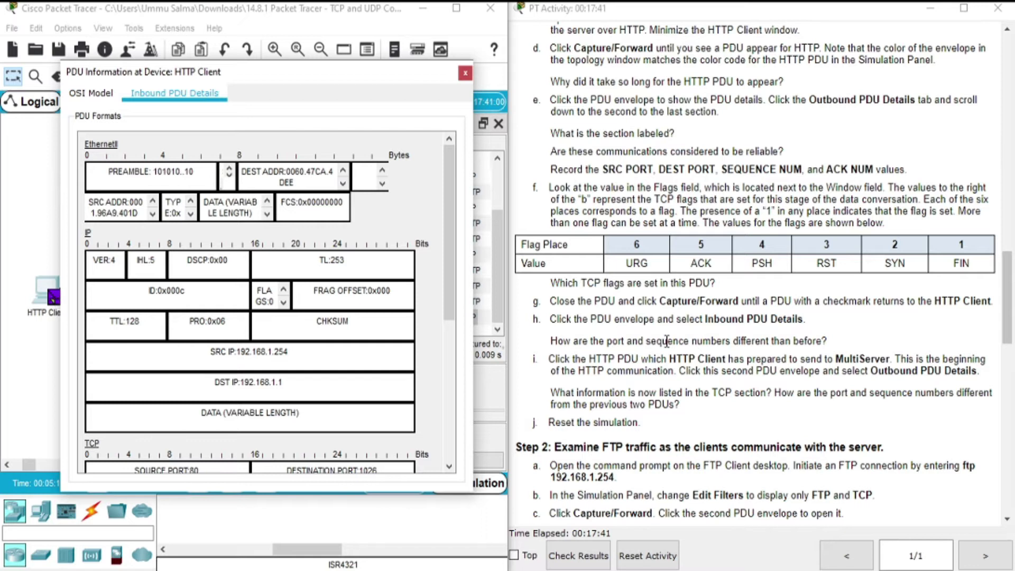
{"action": "left_click_drag", "start_coordinate": [443, 253], "coordinate": [452, 350]}
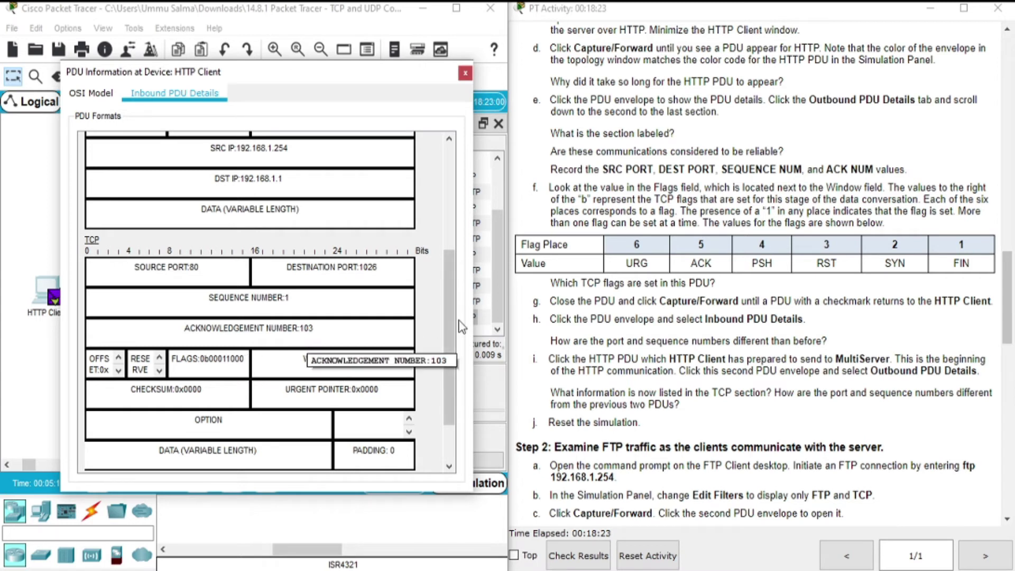
{"action": "left_click_drag", "start_coordinate": [453, 320], "coordinate": [453, 329]}
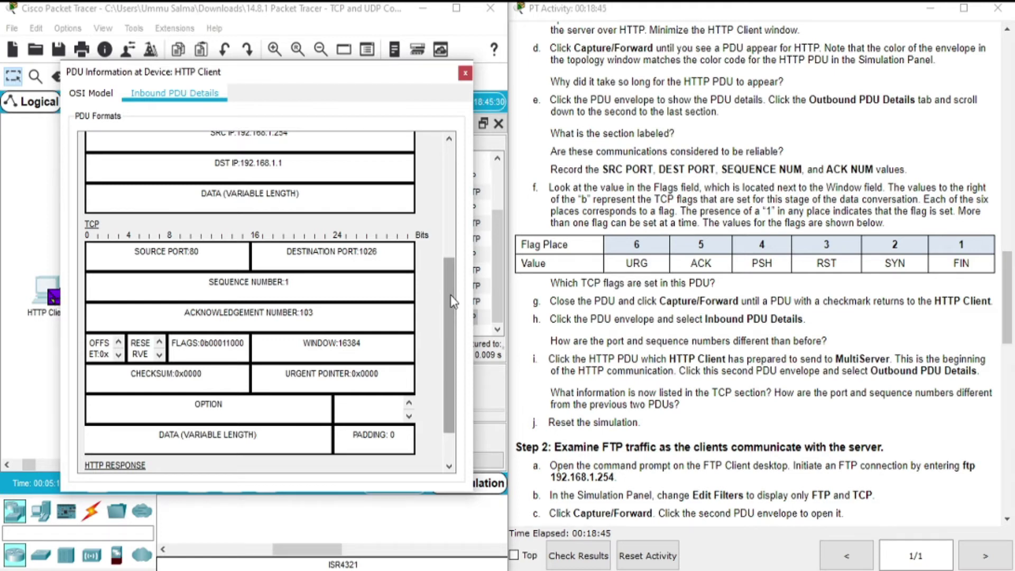
{"action": "left_click_drag", "start_coordinate": [452, 301], "coordinate": [451, 332]}
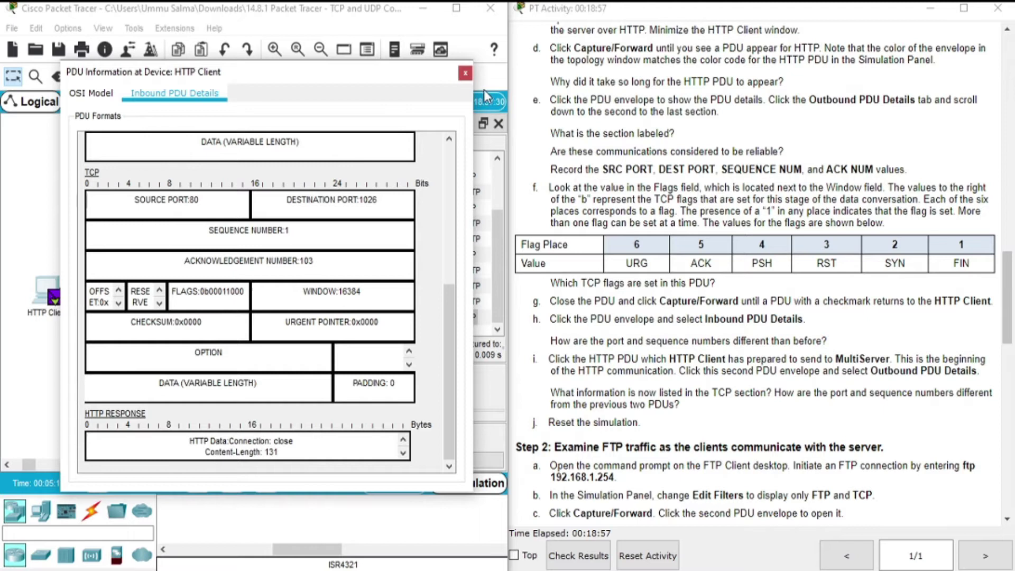
- Open the HTTP Client's HTTP event at 0.004 s and examine the ports, sequence numbers and flags in its outbound TCP section
{"action": "left_click", "coordinate": [465, 78]}
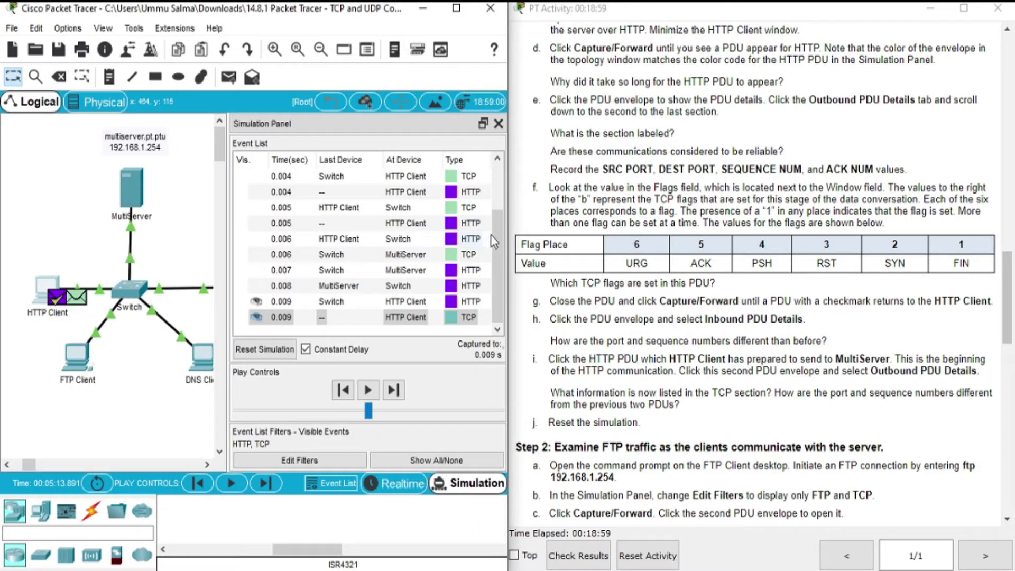
{"action": "left_click_drag", "start_coordinate": [496, 244], "coordinate": [495, 234]}
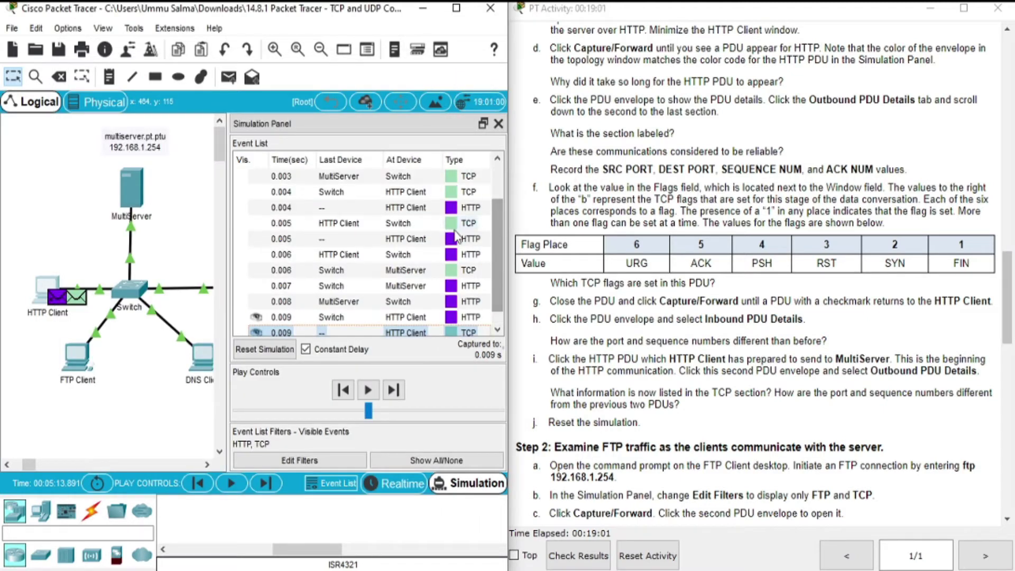
{"action": "left_click", "coordinate": [453, 209]}
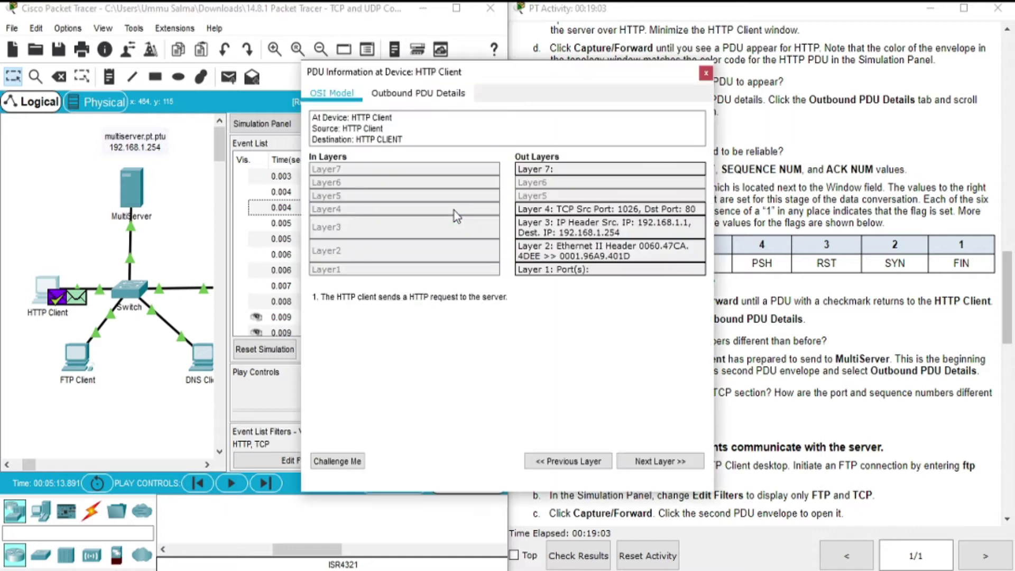
{"action": "left_click", "coordinate": [412, 95]}
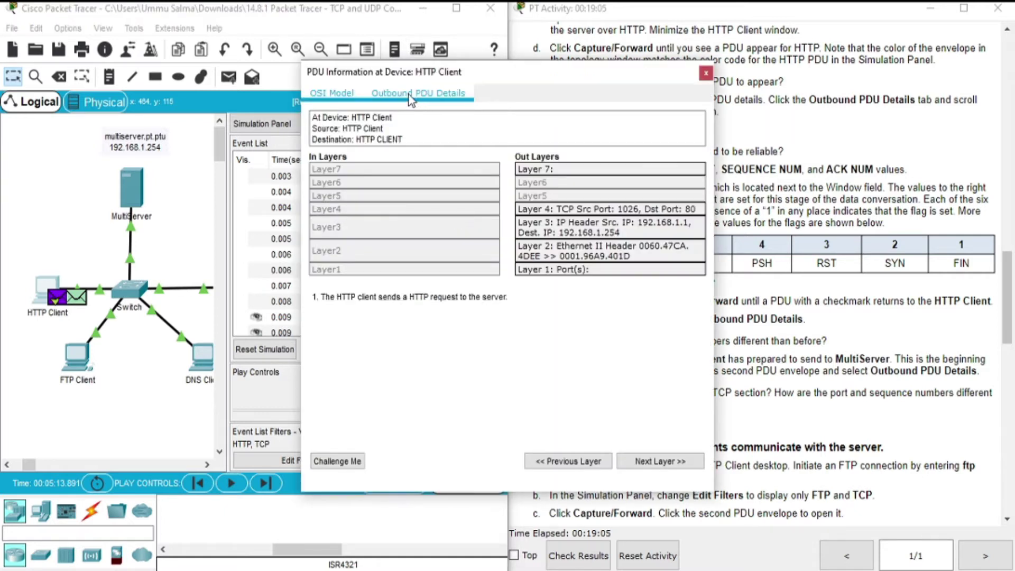
{"action": "left_click_drag", "start_coordinate": [419, 75], "coordinate": [232, 62]}
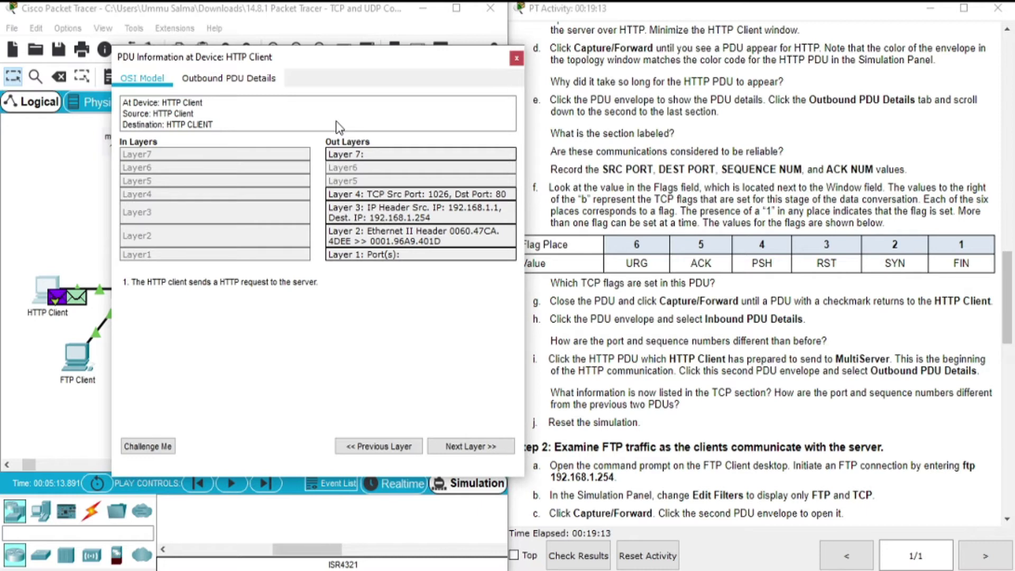
{"action": "left_click", "coordinate": [244, 85]}
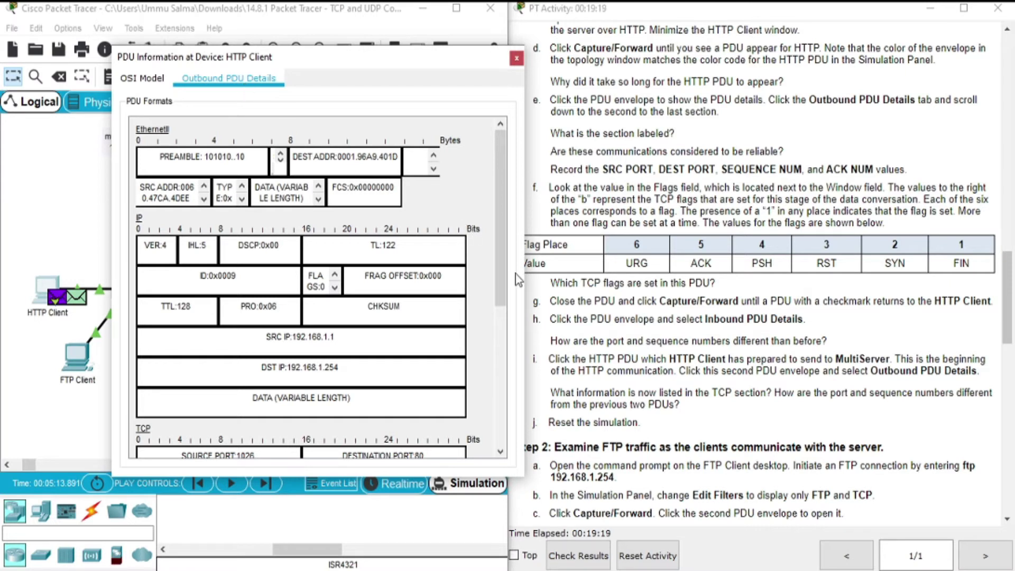
{"action": "left_click_drag", "start_coordinate": [501, 267], "coordinate": [497, 382]}
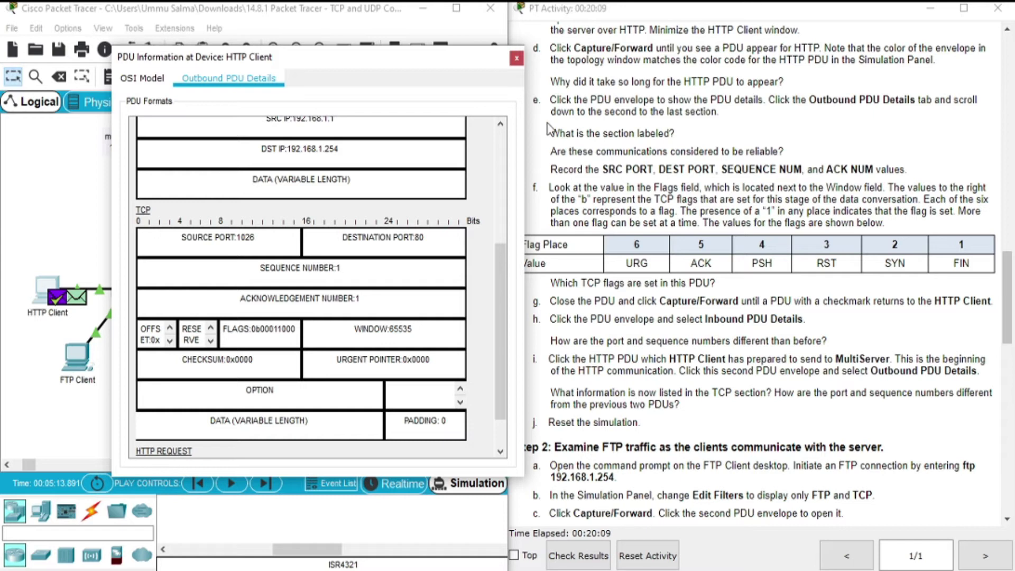
{"action": "left_click", "coordinate": [516, 62]}
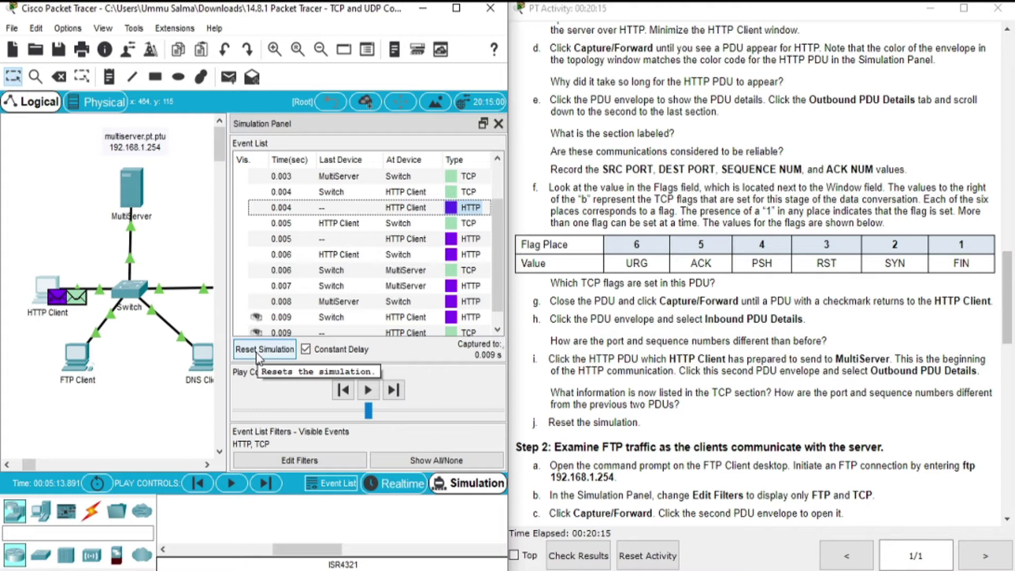
- Open the TCP PDU waiting at the HTTP Client and examine the ports, sequence numbers and flags of its outbound TCP section
{"action": "left_click", "coordinate": [70, 306]}
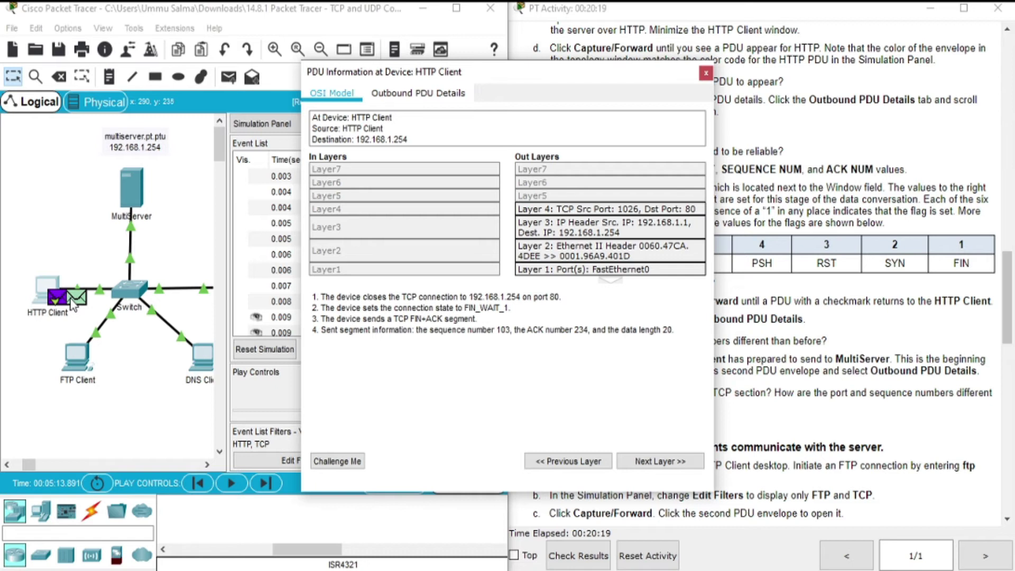
{"action": "left_click", "coordinate": [414, 101]}
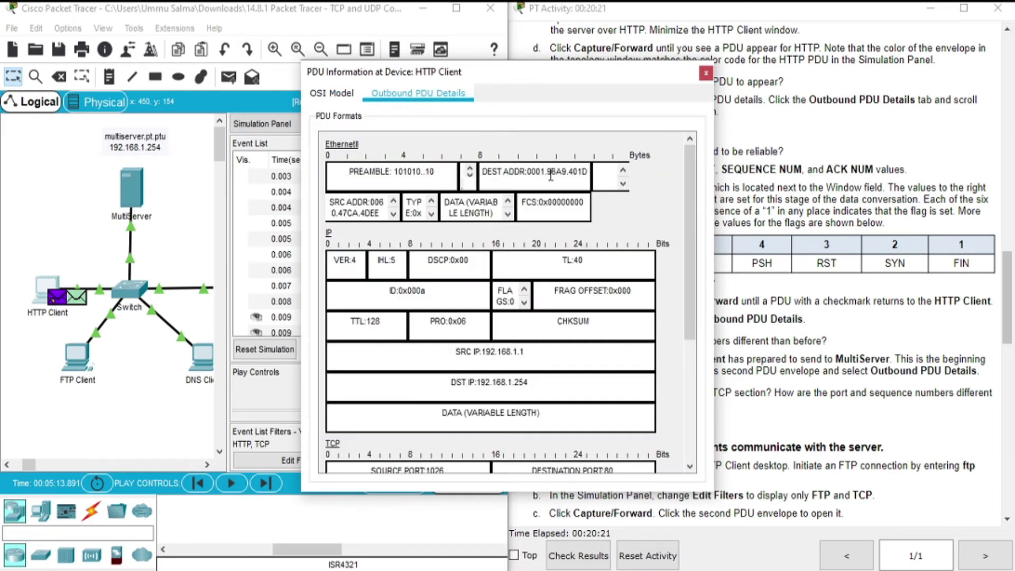
{"action": "left_click_drag", "start_coordinate": [693, 230], "coordinate": [706, 344]}
{"action": "left_click_drag", "start_coordinate": [474, 77], "coordinate": [294, 30]}
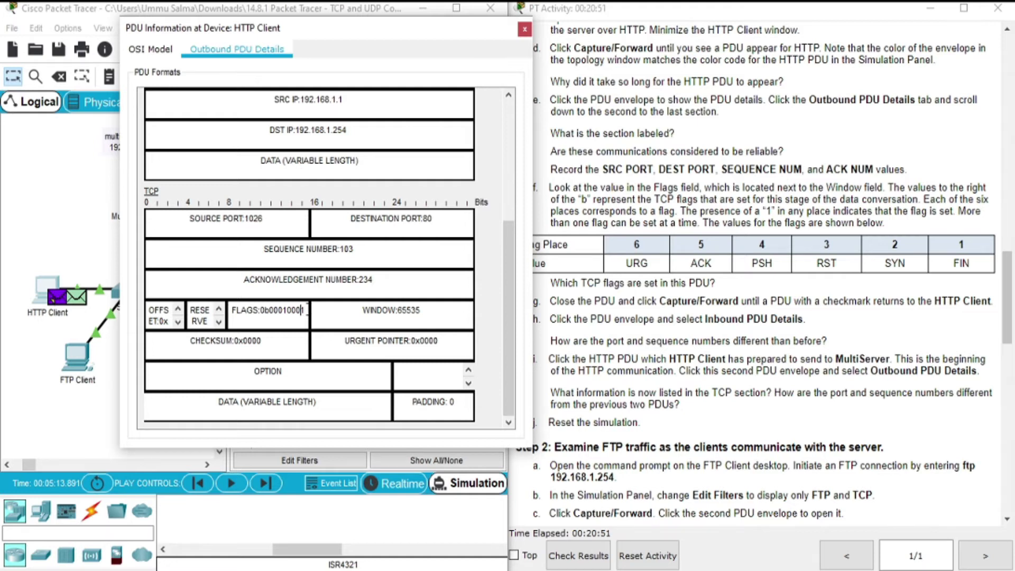
{"action": "left_click_drag", "start_coordinate": [305, 311], "coordinate": [287, 314]}
{"action": "left_click", "coordinate": [523, 30]}
- Reopen the 0.004 s HTTP event at the HTTP Client to review its outbound TCP section, and close it
{"action": "left_click", "coordinate": [457, 209]}
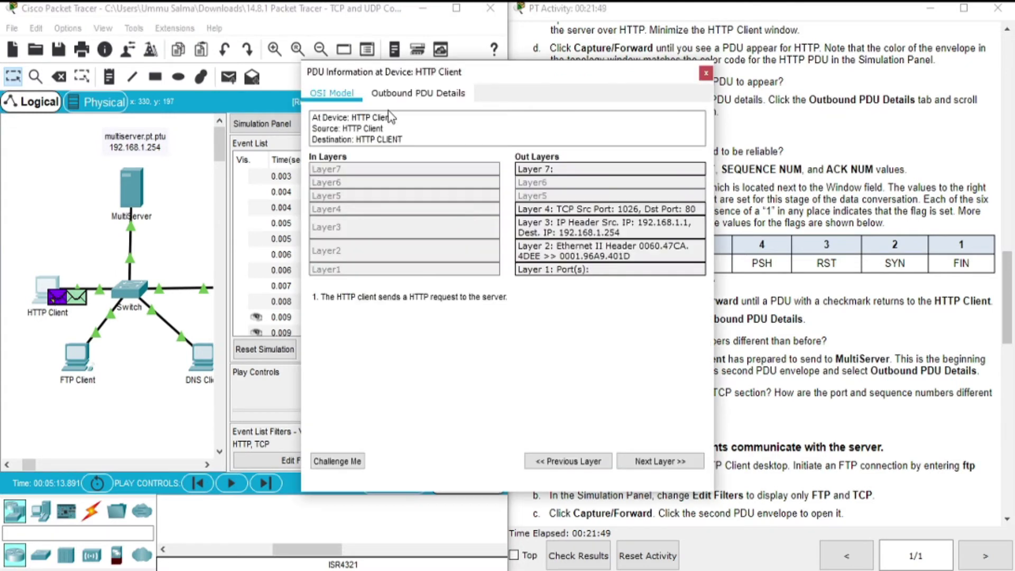
{"action": "left_click", "coordinate": [391, 96]}
{"action": "left_click_drag", "start_coordinate": [694, 198], "coordinate": [706, 323]}
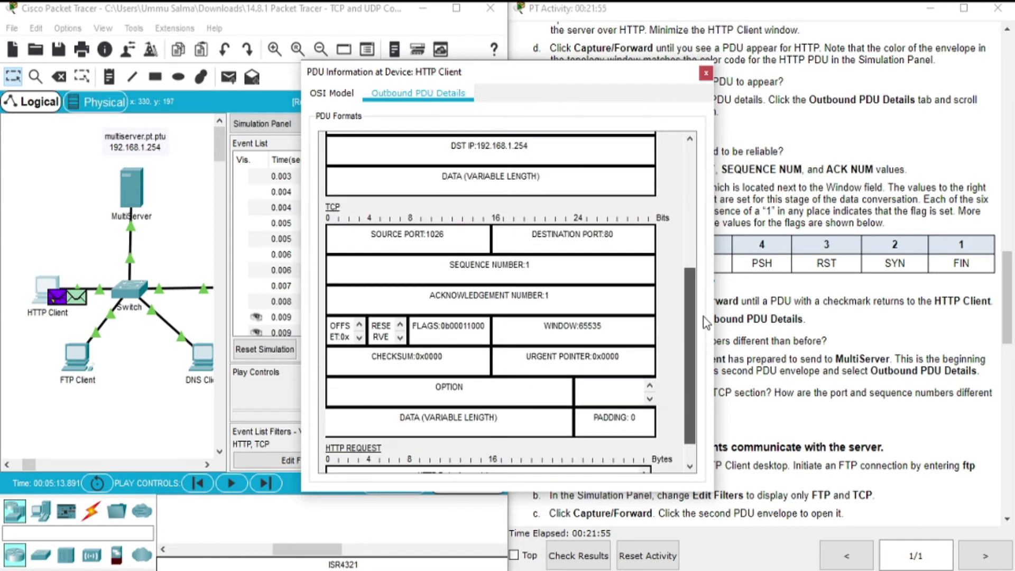
{"action": "scroll", "coordinate": [690, 230], "scroll_direction": "up", "scroll_amount": 5}
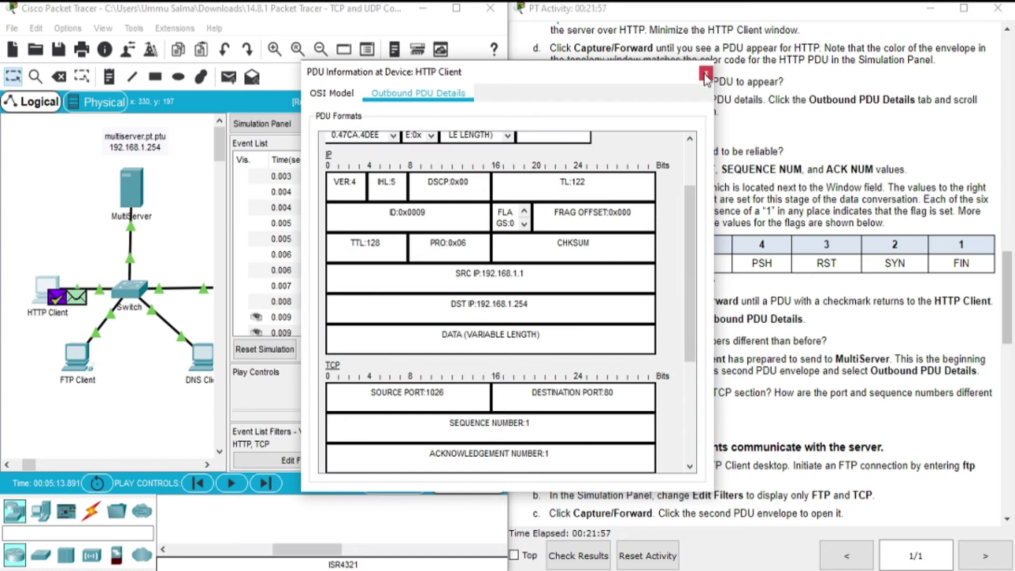
{"action": "left_click", "coordinate": [706, 75]}
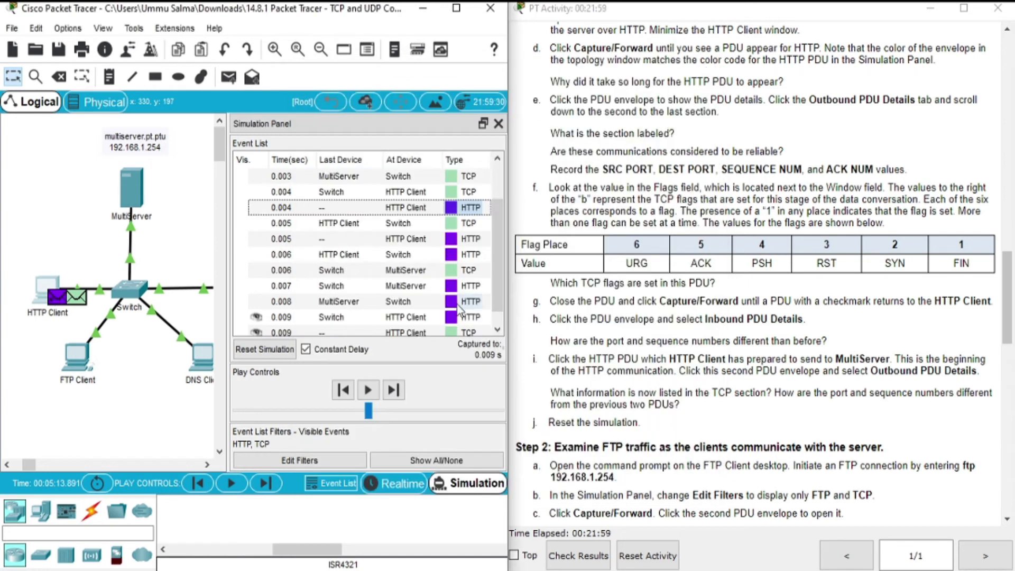
- Reset the simulation and end the old FTP login in the FTP Client's Command Prompt to get back to the C:\> prompt
{"action": "left_click", "coordinate": [280, 351]}
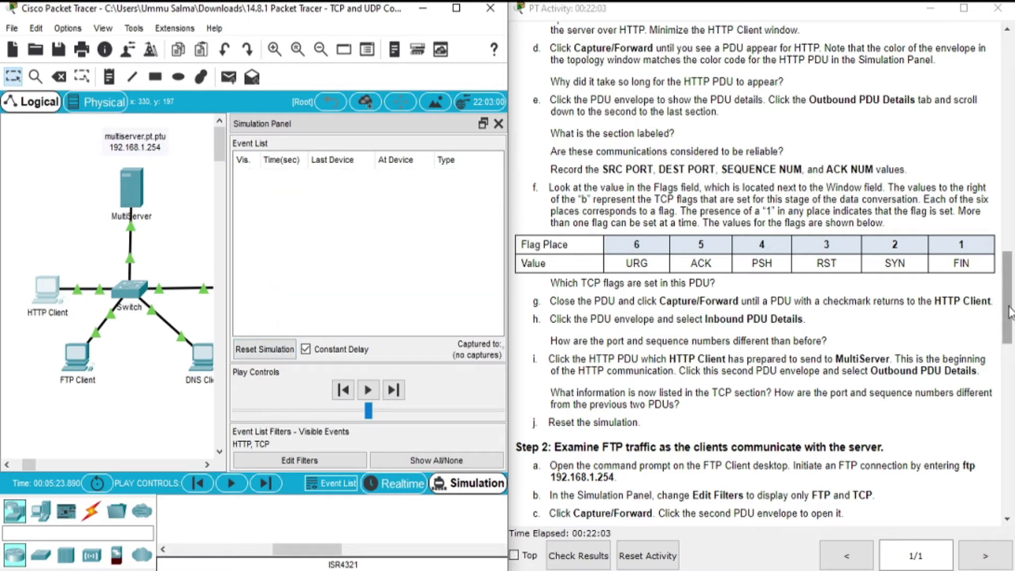
{"action": "left_click_drag", "start_coordinate": [1010, 306], "coordinate": [1011, 348]}
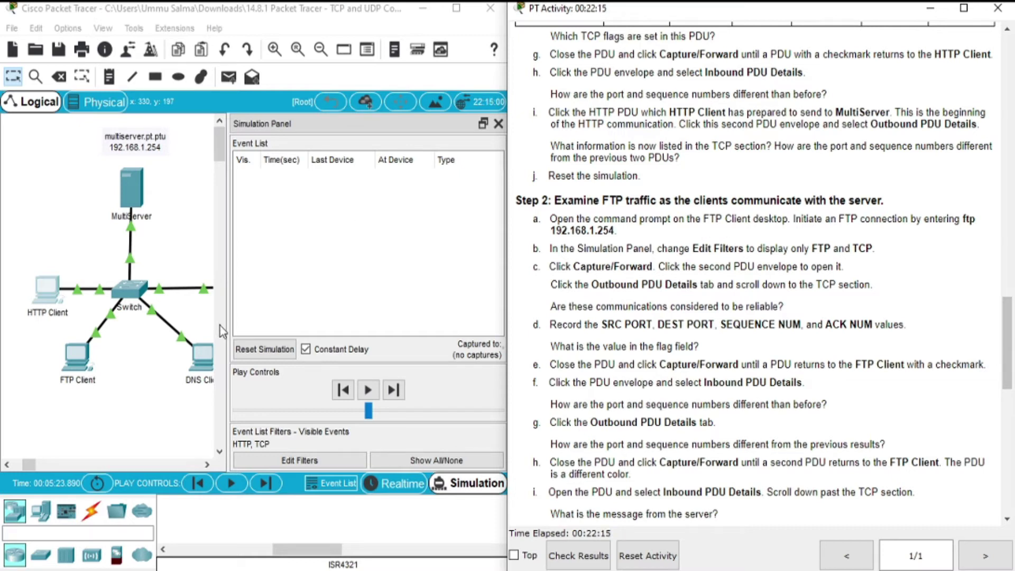
{"action": "left_click", "coordinate": [82, 364]}
{"action": "left_click_drag", "start_coordinate": [345, 311], "coordinate": [231, 184]}
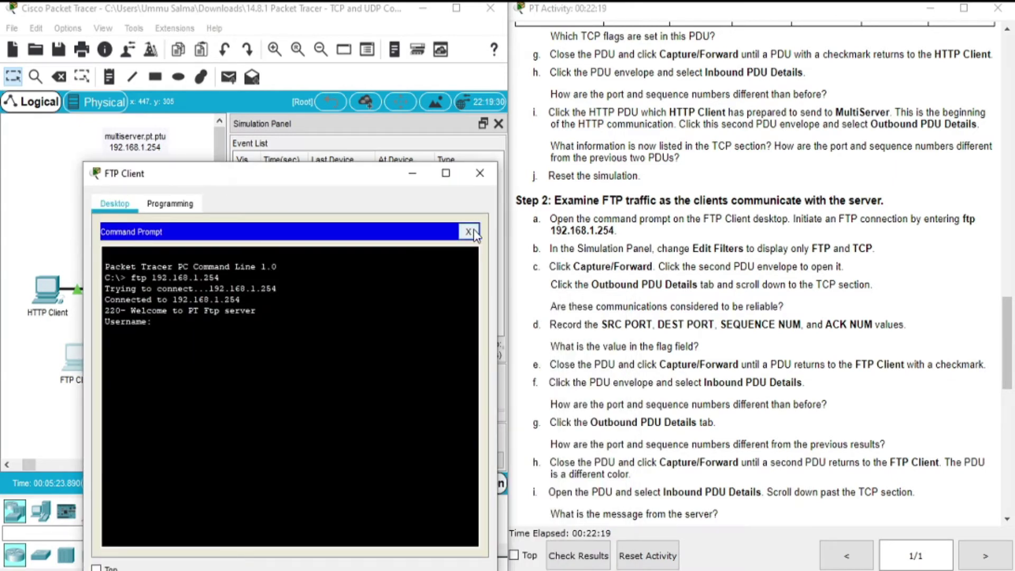
{"action": "left_click", "coordinate": [474, 232]}
{"action": "left_click", "coordinate": [433, 252]}
{"action": "key", "text": "Return"}
{"action": "left_click", "coordinate": [468, 231]}
{"action": "left_click", "coordinate": [436, 259]}
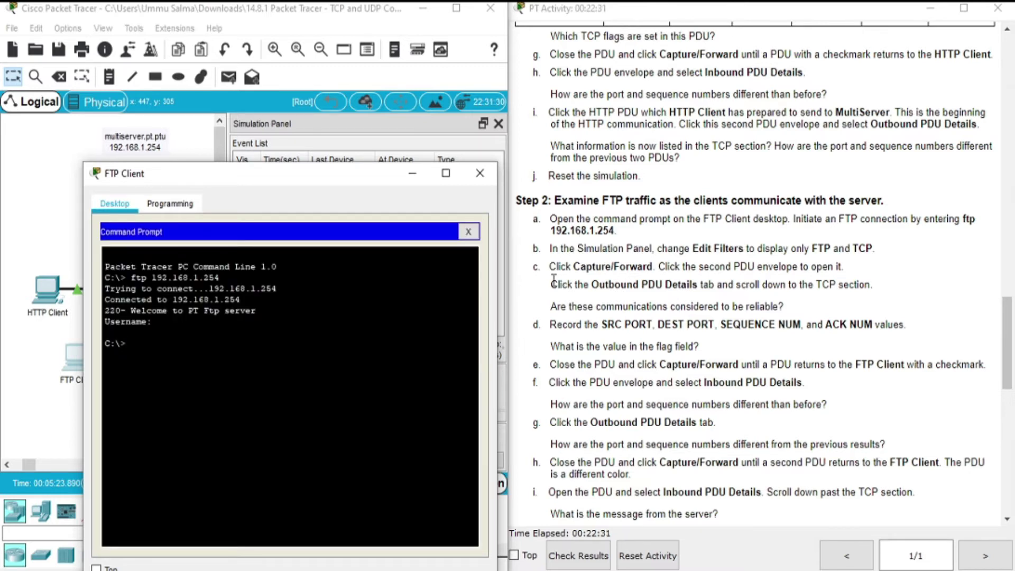
- Initiate a new FTP connection from the FTP Client with "ftp 192.168.1.254" and minimize the client's window
{"action": "key", "text": "Up"}
{"action": "key", "text": "Return"}
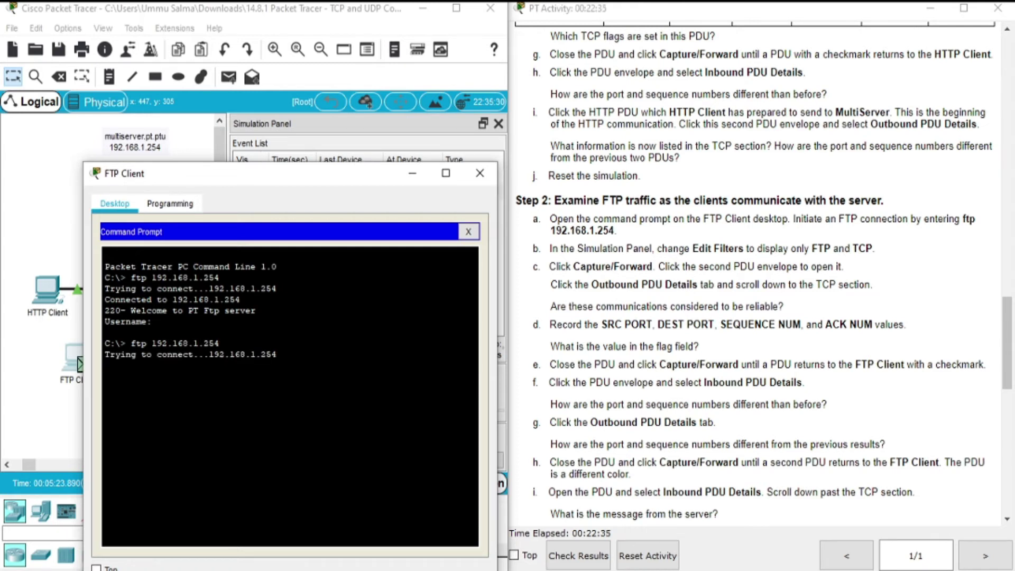
{"action": "left_click", "coordinate": [413, 176]}
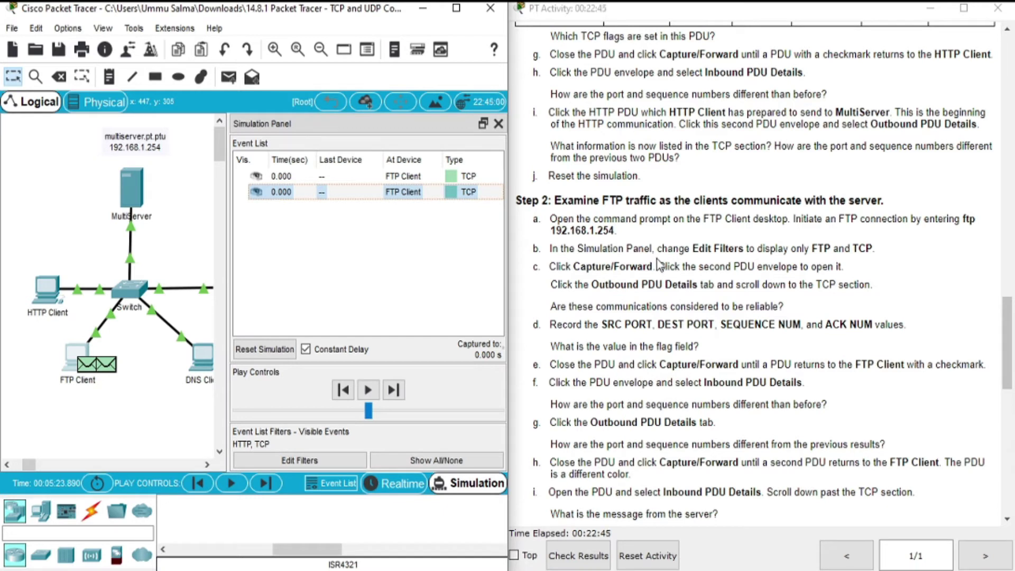
- Clear all event list filters and set them to display only FTP and TCP
{"action": "left_click", "coordinate": [427, 456]}
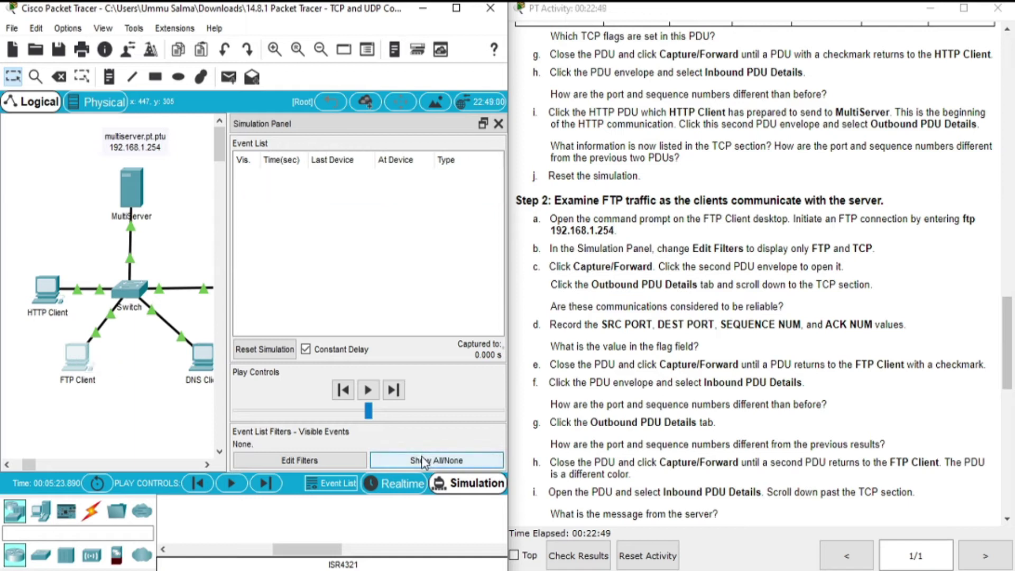
{"action": "left_click", "coordinate": [319, 461]}
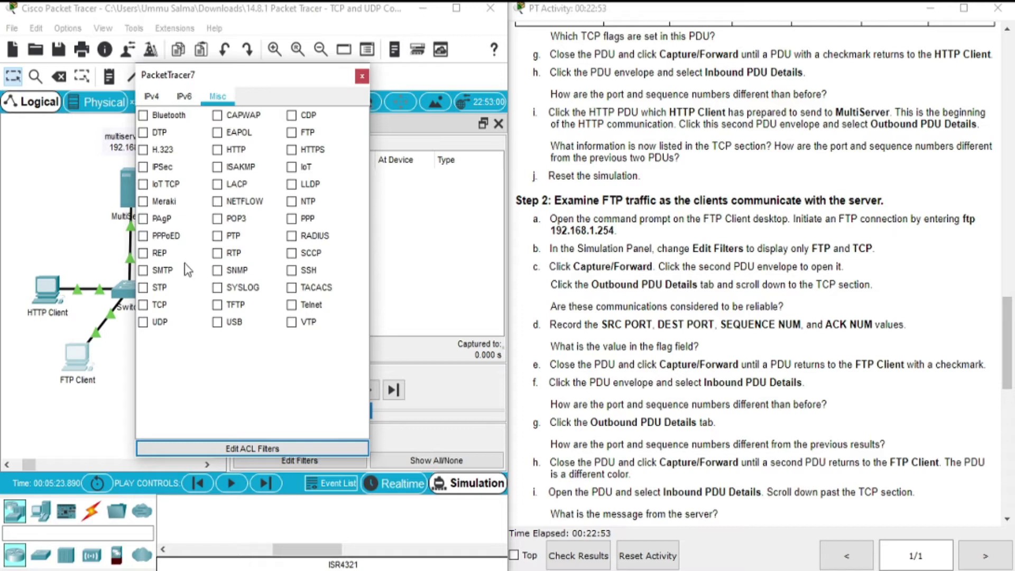
{"action": "left_click", "coordinate": [154, 308]}
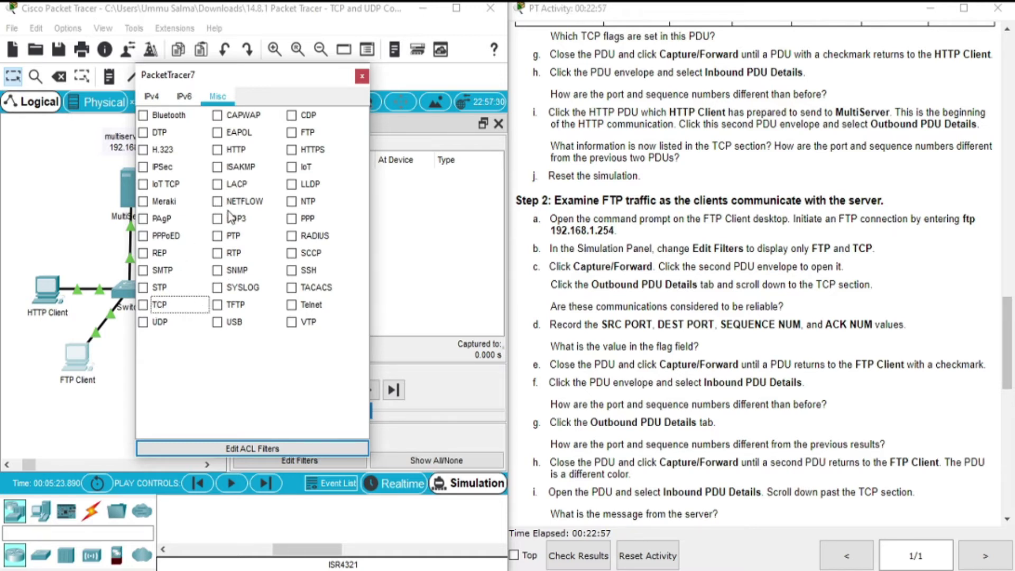
{"action": "left_click", "coordinate": [292, 133]}
{"action": "left_click", "coordinate": [144, 306]}
{"action": "left_click", "coordinate": [361, 76]}
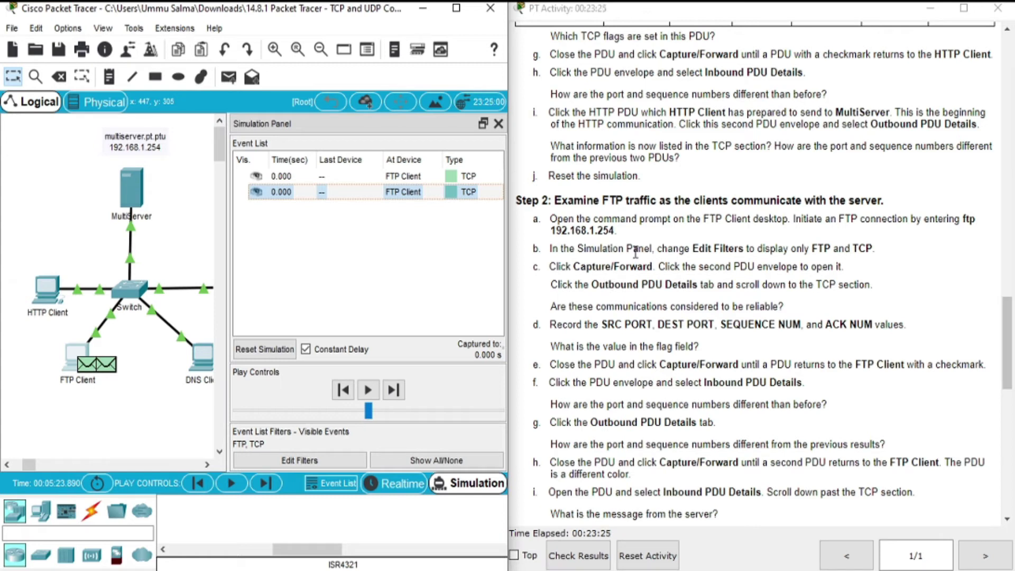
- Advance the simulation once and examine the outbound TCP section of the second PDU at the FTP Client
{"action": "left_click", "coordinate": [394, 390]}
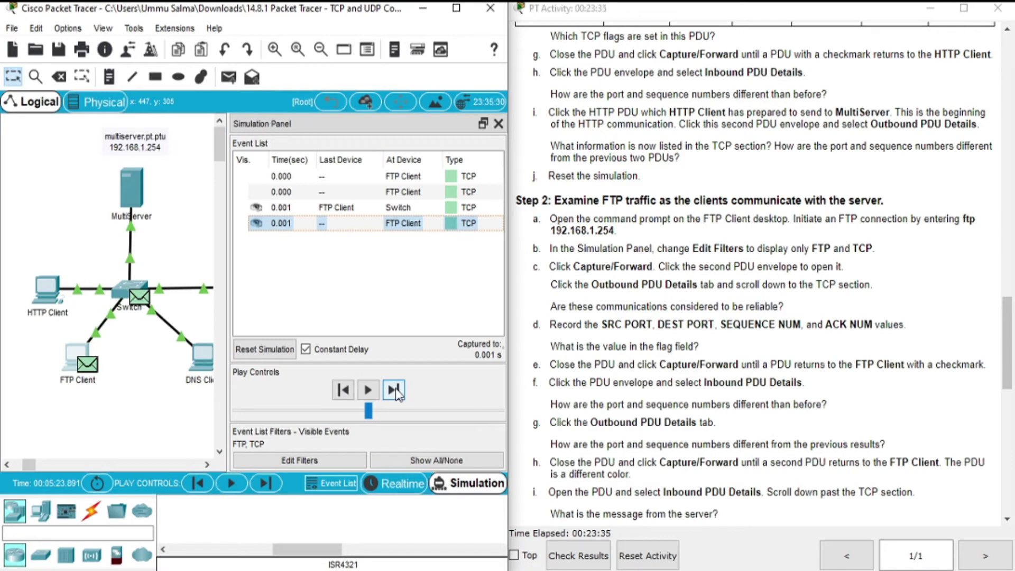
{"action": "left_click", "coordinate": [94, 373]}
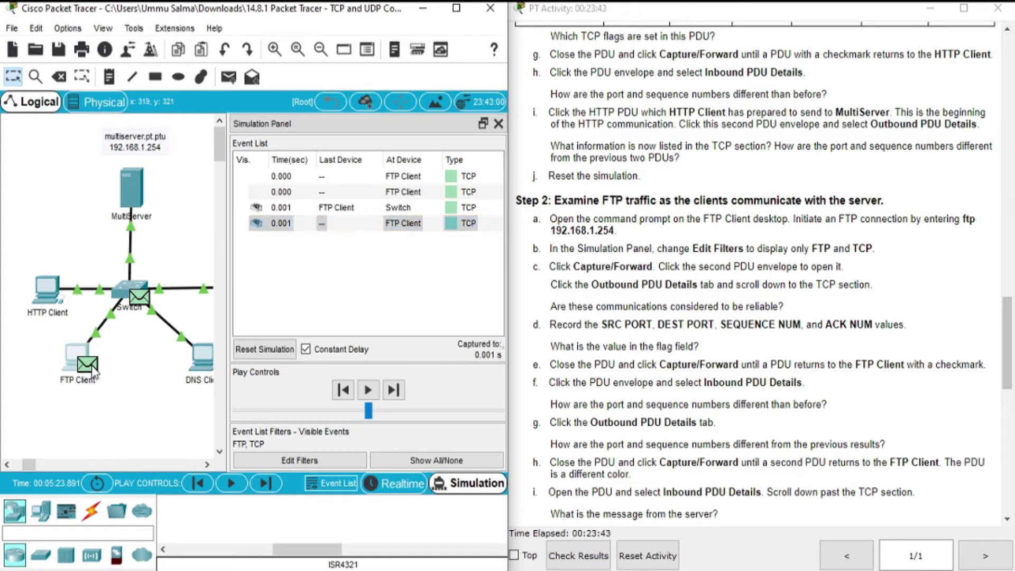
{"action": "left_click", "coordinate": [385, 108]}
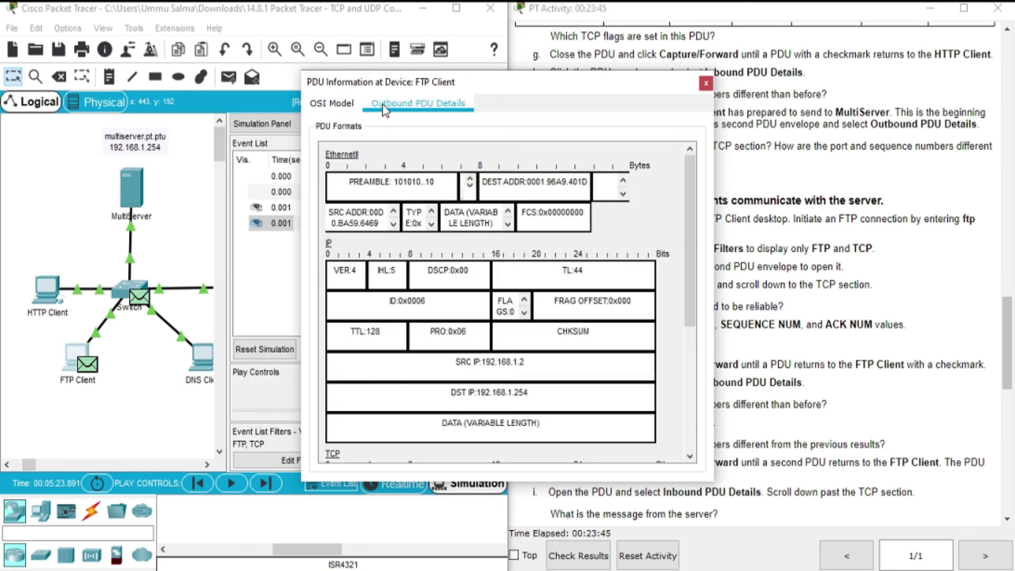
{"action": "left_click_drag", "start_coordinate": [490, 82], "coordinate": [291, 12]}
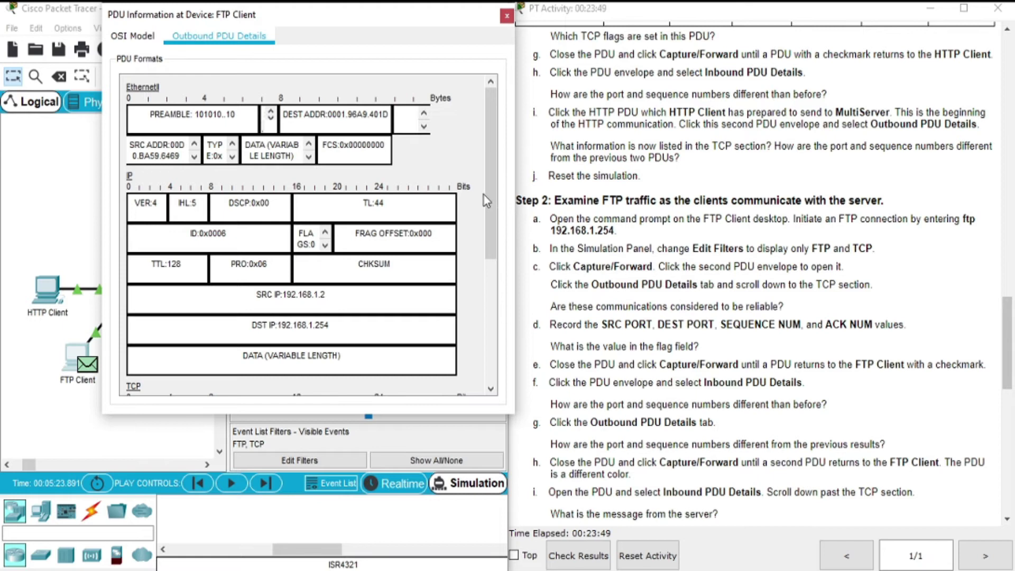
{"action": "left_click_drag", "start_coordinate": [490, 201], "coordinate": [499, 347]}
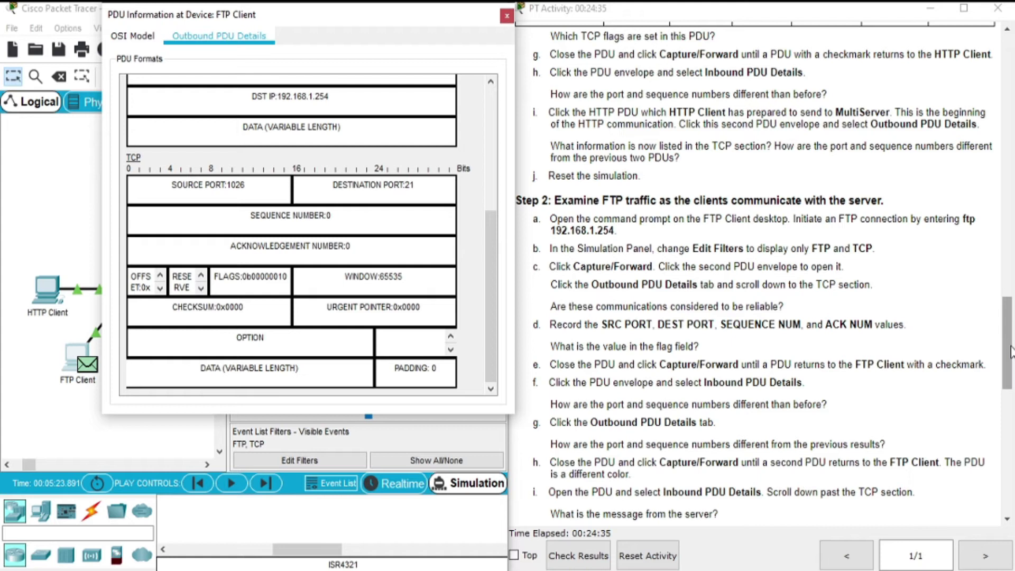
- Compare the FTP Client PDU's Flags value with the activity's flag table, and close the PDU information
{"action": "left_click_drag", "start_coordinate": [1012, 352], "coordinate": [1001, 329]}
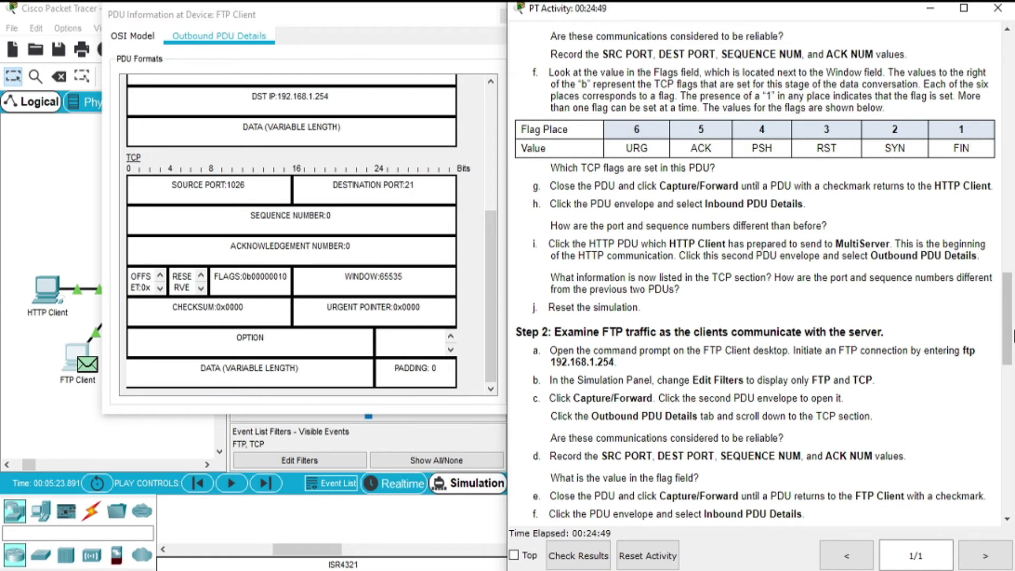
{"action": "left_click_drag", "start_coordinate": [1011, 332], "coordinate": [1010, 363]}
{"action": "scroll", "coordinate": [1011, 373], "scroll_direction": "down", "scroll_amount": 2}
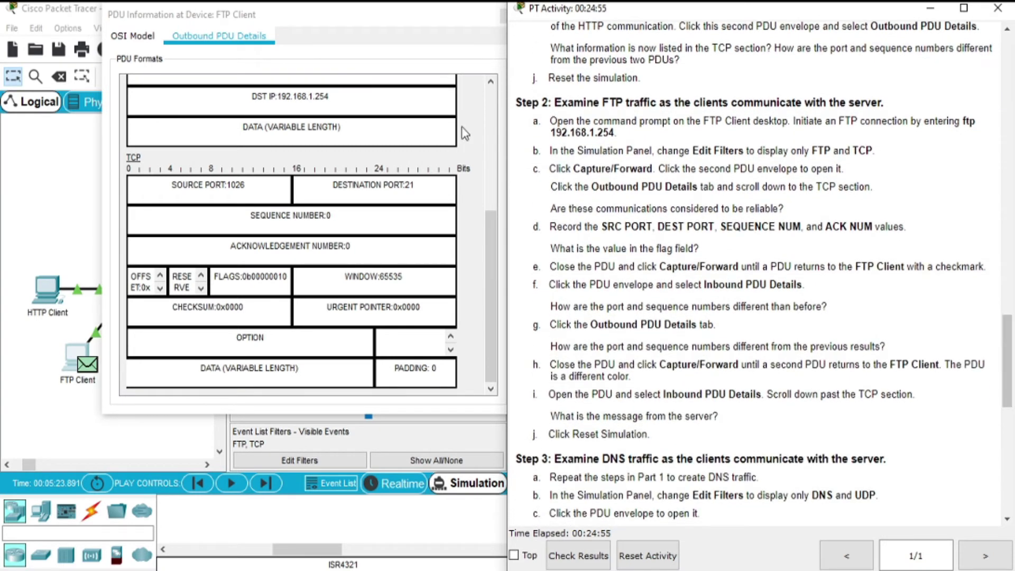
{"action": "left_click", "coordinate": [471, 22]}
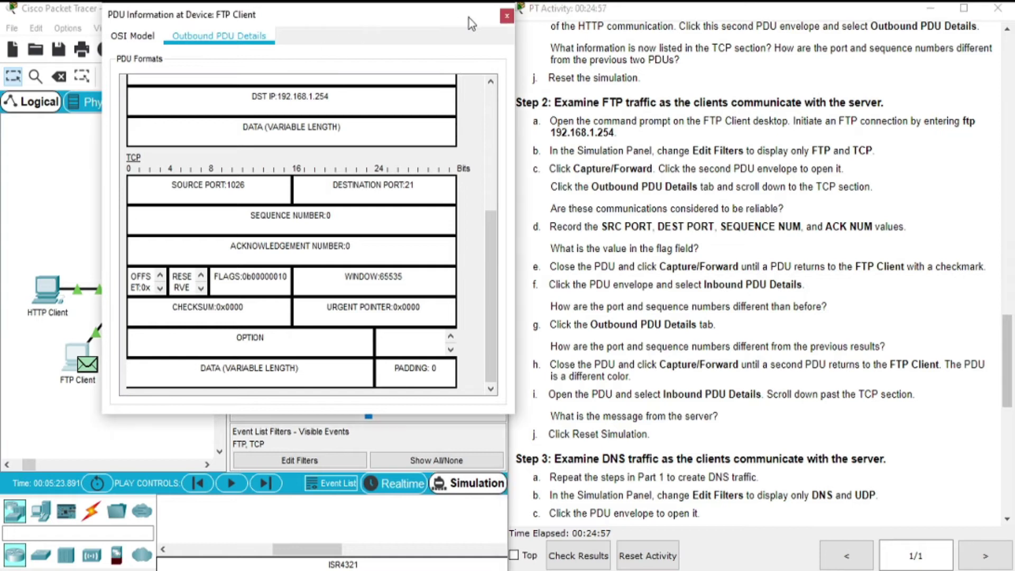
{"action": "left_click", "coordinate": [506, 17]}
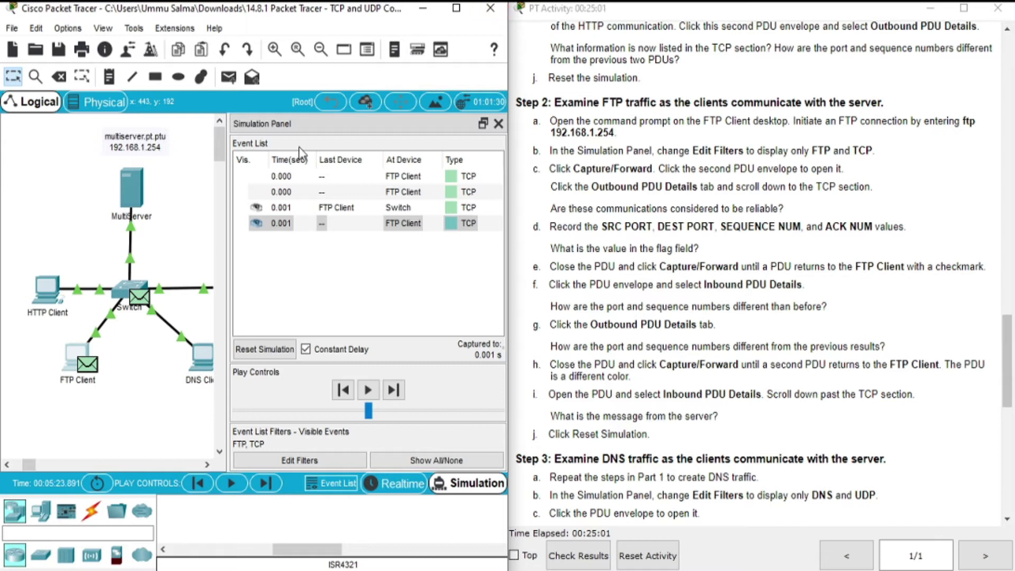
{"action": "left_click_drag", "start_coordinate": [31, 463], "coordinate": [35, 464]}
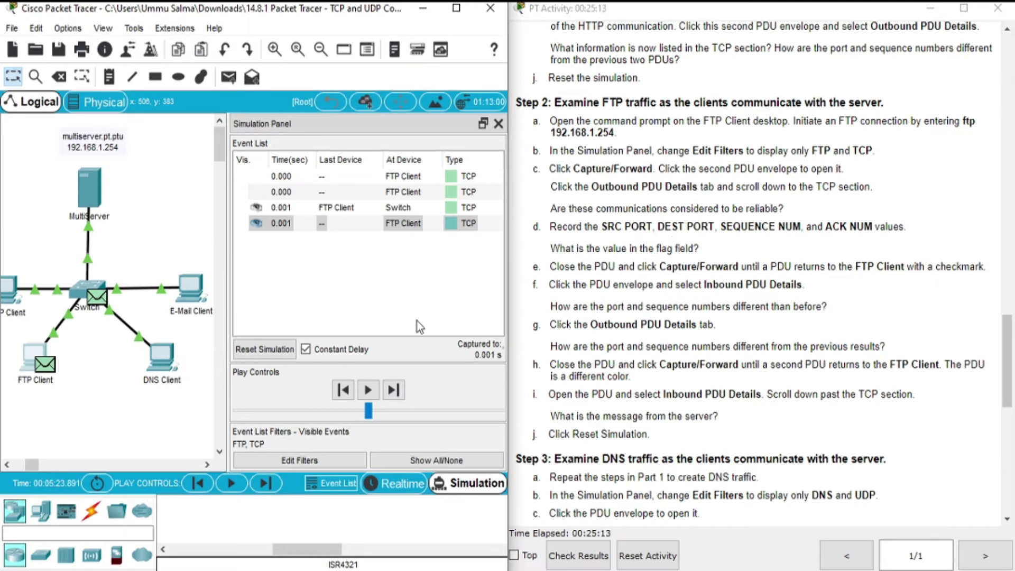
- Advance the simulation one event at a time until a TCP PDU with a checkmark returns to the FTP Client
{"action": "left_click", "coordinate": [393, 389]}
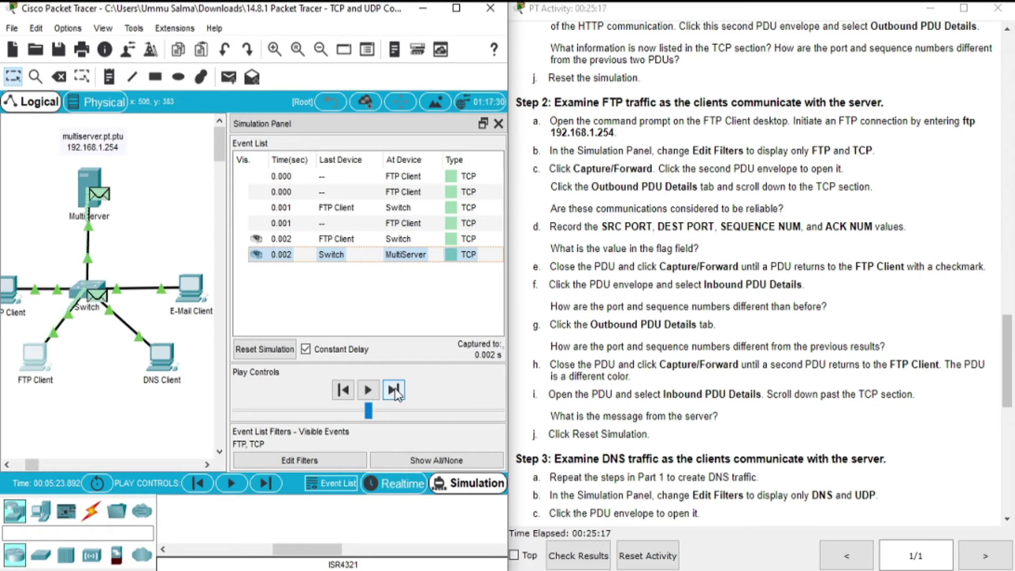
{"action": "left_click", "coordinate": [394, 390]}
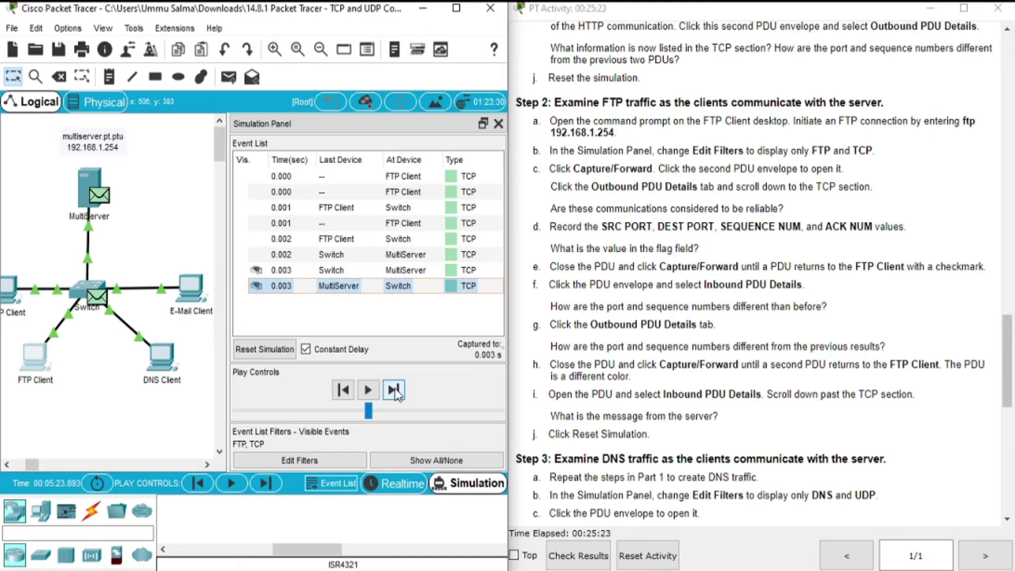
{"action": "left_click", "coordinate": [395, 390]}
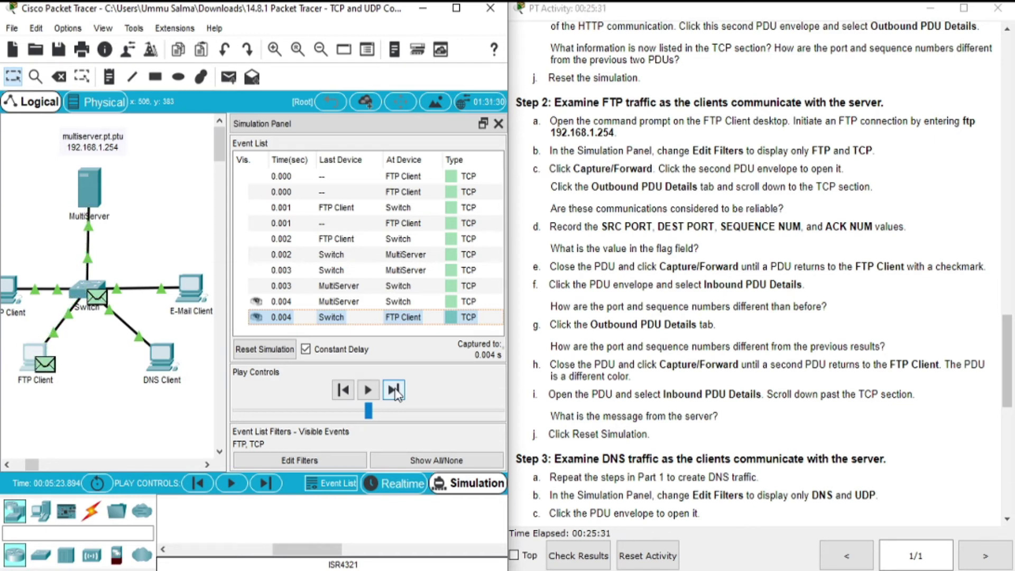
{"action": "left_click", "coordinate": [394, 390]}
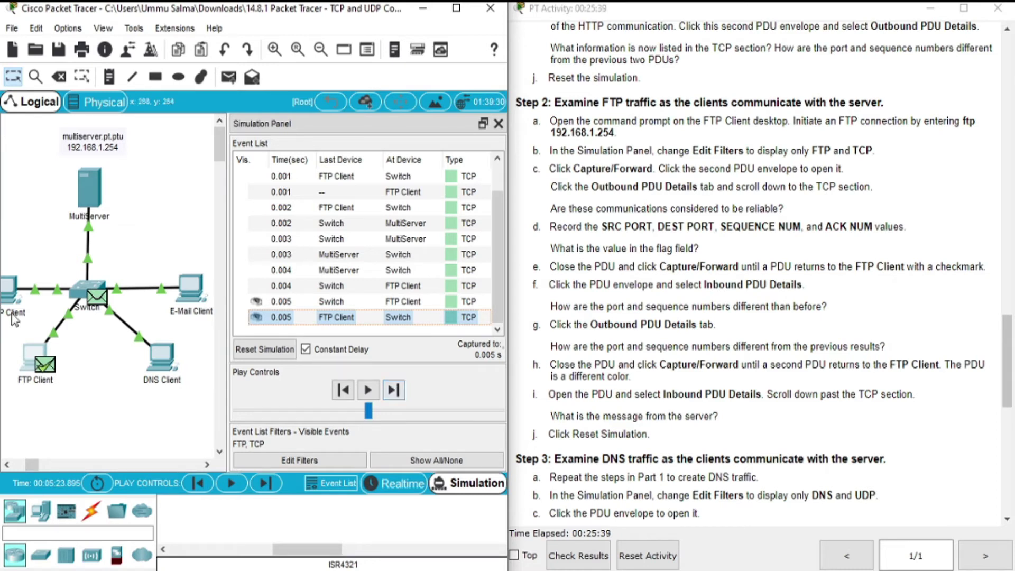
- Open the PDU returned to the FTP Client and examine the ports and sequence numbers in its inbound TCP section
{"action": "left_click", "coordinate": [48, 371]}
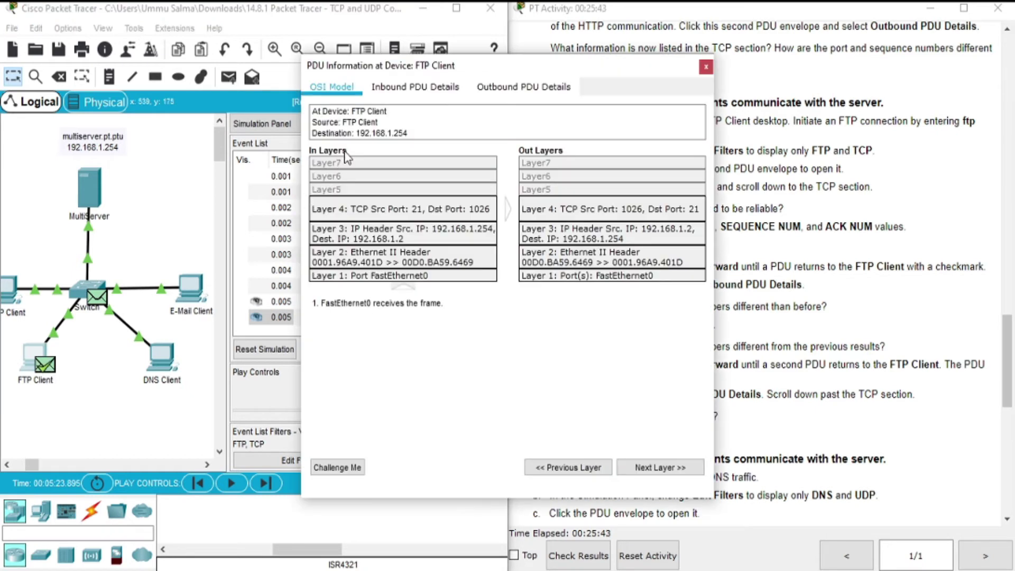
{"action": "left_click", "coordinate": [379, 91]}
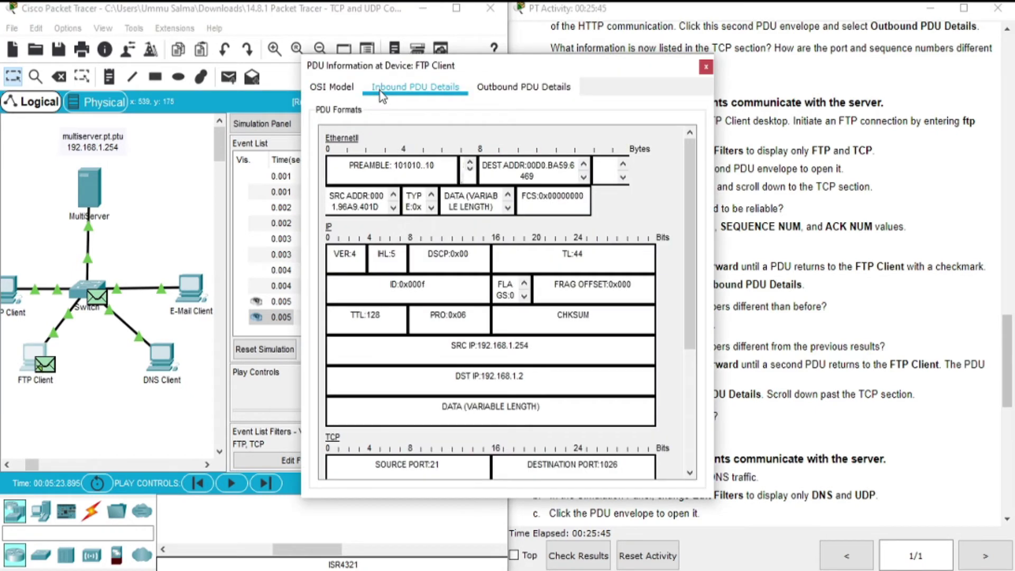
{"action": "left_click_drag", "start_coordinate": [424, 66], "coordinate": [224, 34]}
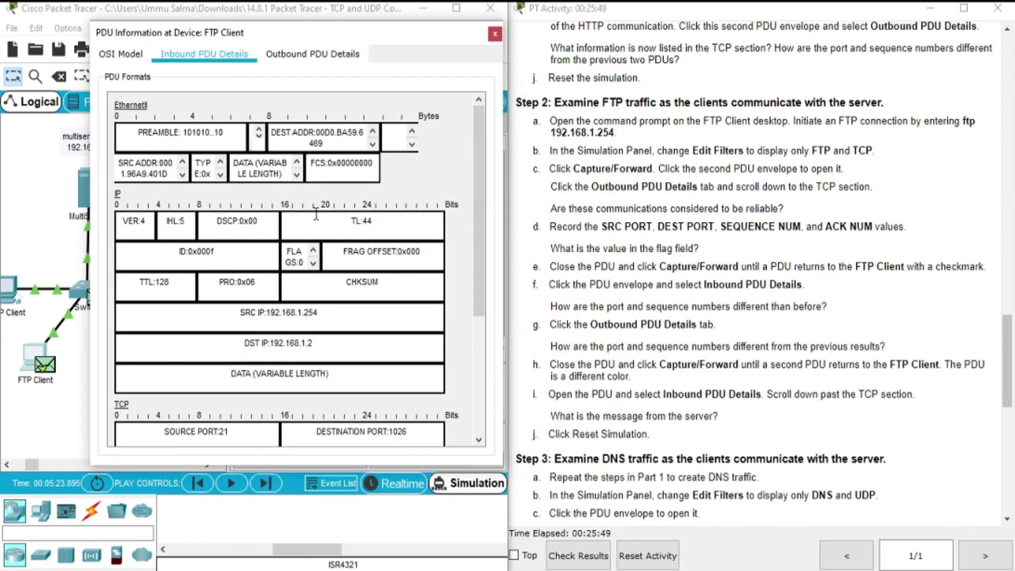
{"action": "left_click_drag", "start_coordinate": [479, 216], "coordinate": [503, 336]}
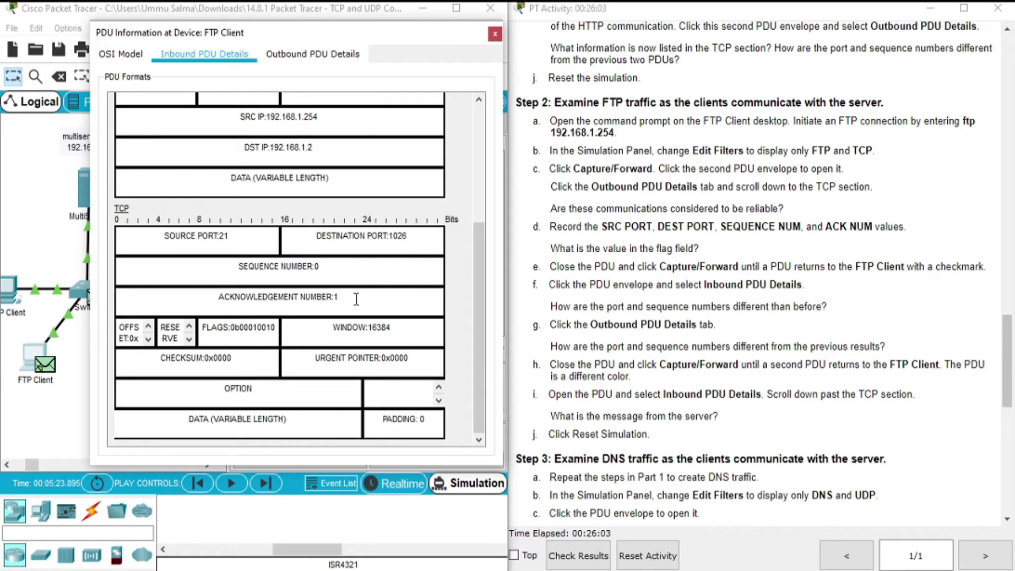
- Compare the inbound PDU's Flags bits with the activity's TCP flag table and recheck its inbound TCP fields
{"action": "left_click_drag", "start_coordinate": [275, 329], "coordinate": [260, 327]}
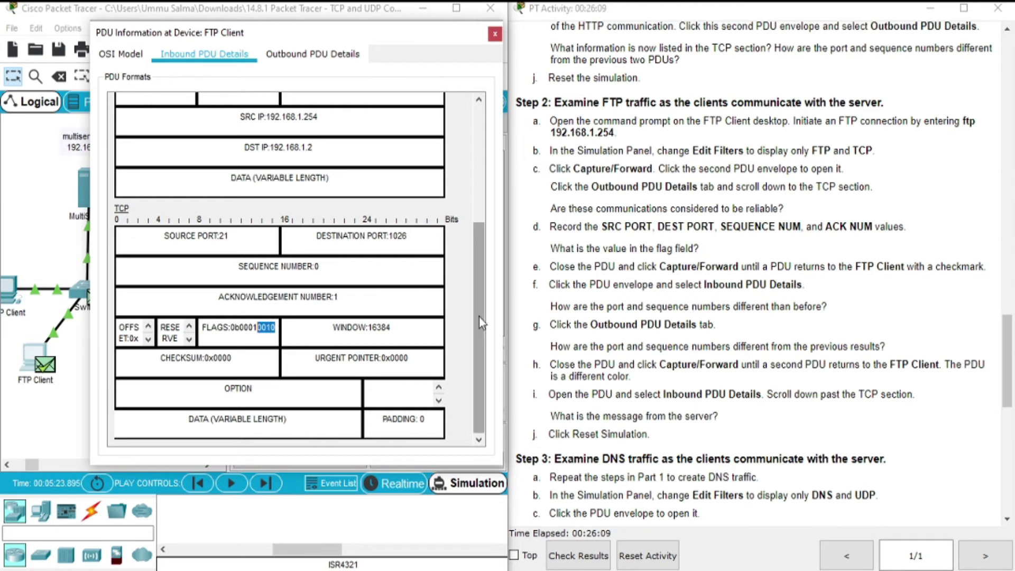
{"action": "left_click_drag", "start_coordinate": [1009, 373], "coordinate": [980, 275]}
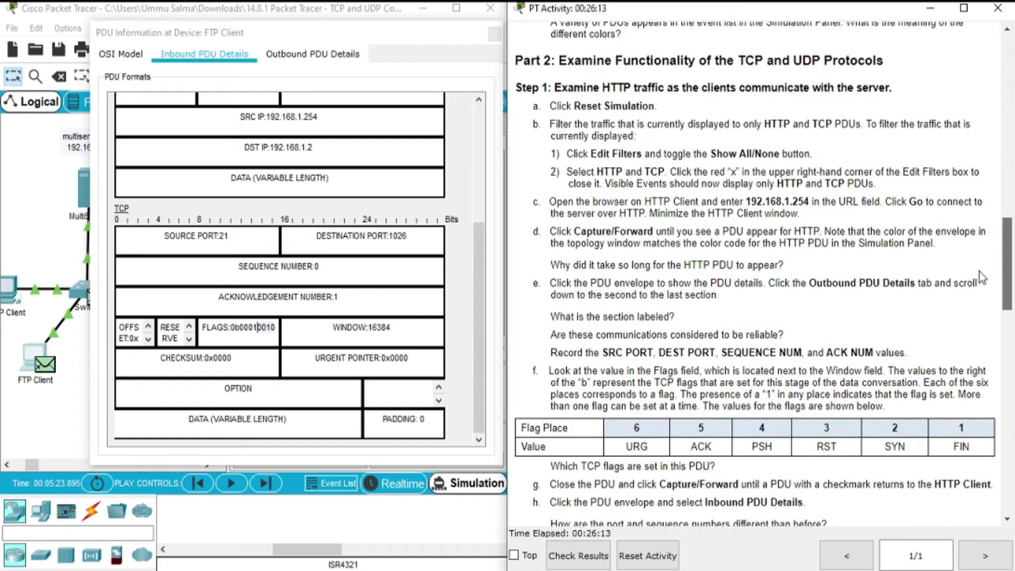
{"action": "scroll", "coordinate": [981, 278], "scroll_direction": "down", "scroll_amount": 5}
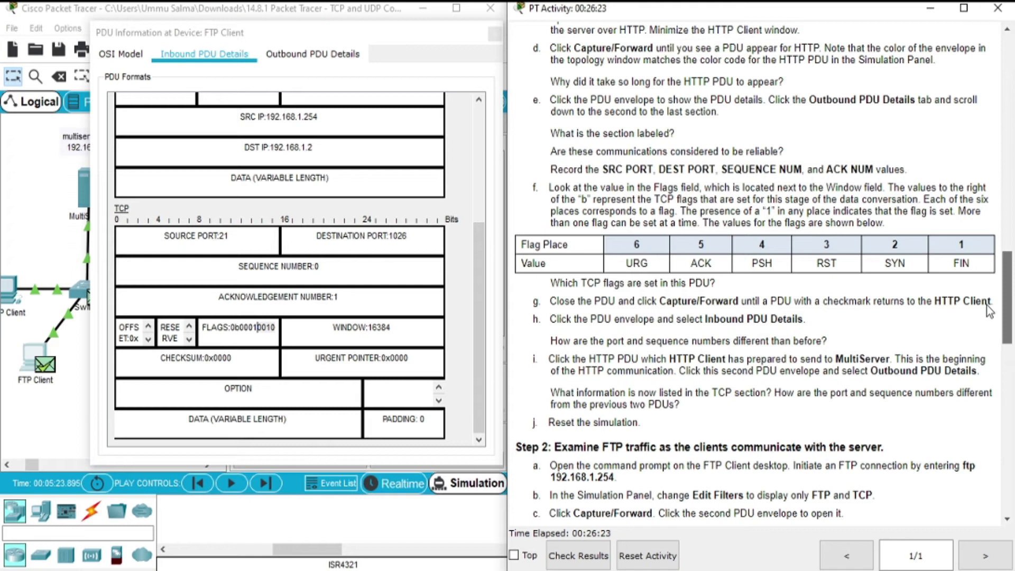
{"action": "scroll", "coordinate": [989, 313], "scroll_direction": "down", "scroll_amount": 9}
{"action": "scroll", "coordinate": [1003, 382], "scroll_direction": "down", "scroll_amount": 2}
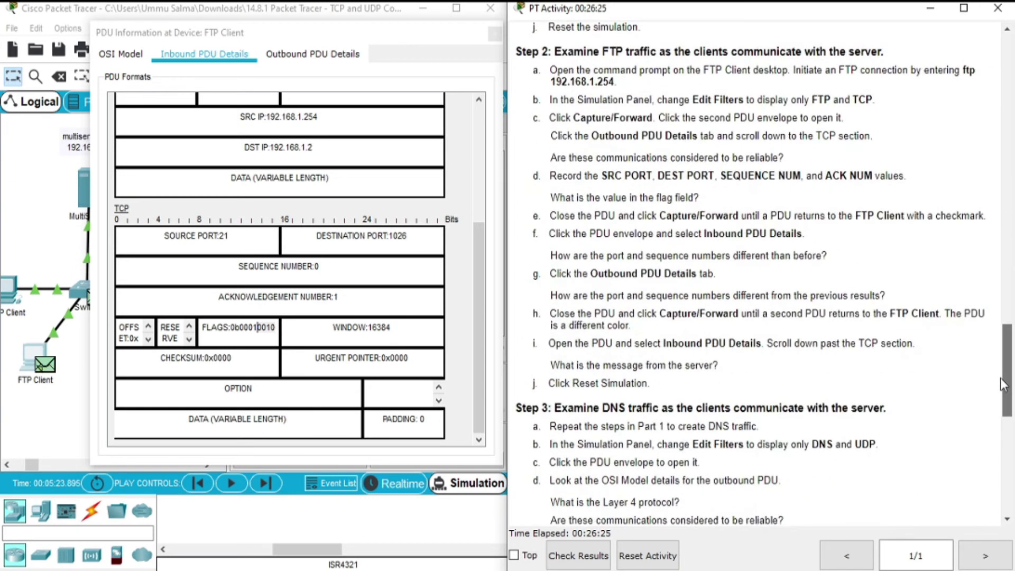
{"action": "left_click", "coordinate": [483, 294]}
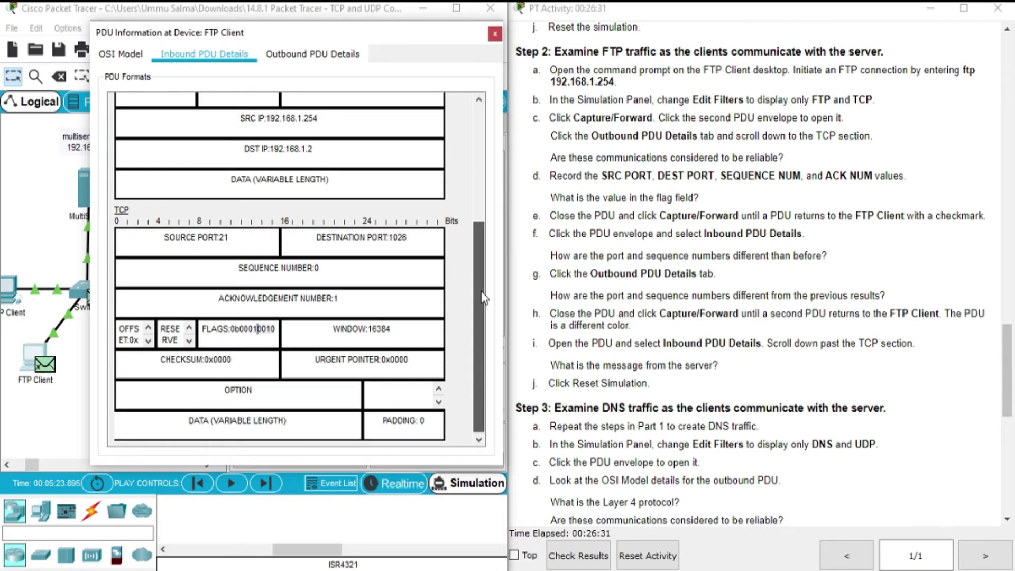
{"action": "mouse_move", "coordinate": [483, 297]}
{"action": "left_mouse_down"}
{"action": "mouse_move", "coordinate": [475, 269]}
{"action": "mouse_move", "coordinate": [476, 281]}
{"action": "left_mouse_up"}
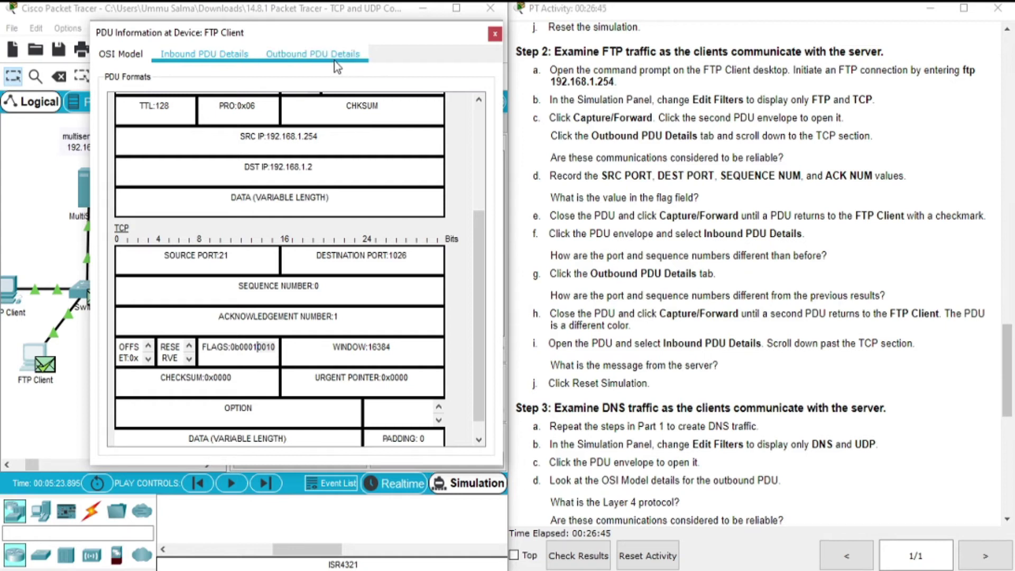
- Examine the ports, sequence number and acknowledgement number in the same PDU's outbound TCP section
{"action": "left_click", "coordinate": [316, 58]}
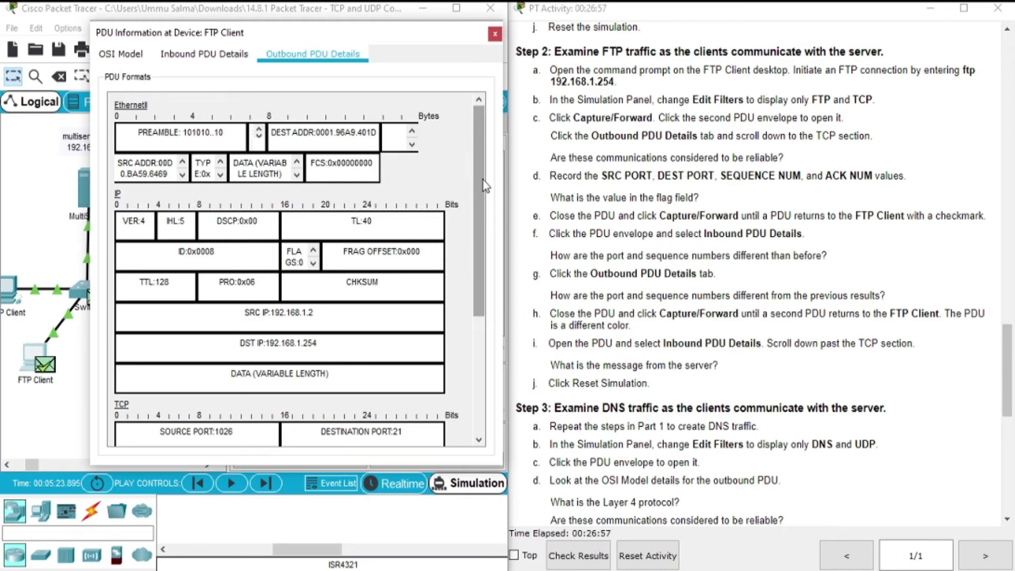
{"action": "scroll", "coordinate": [482, 175], "scroll_direction": "down", "scroll_amount": 1}
{"action": "scroll", "coordinate": [482, 169], "scroll_direction": "up", "scroll_amount": 1}
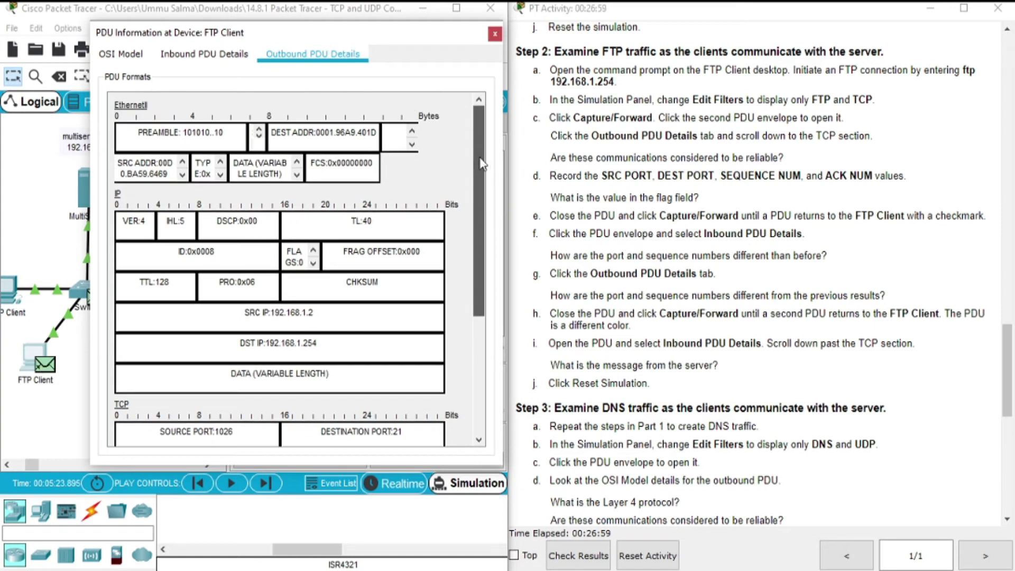
{"action": "left_click_drag", "start_coordinate": [485, 177], "coordinate": [499, 303]}
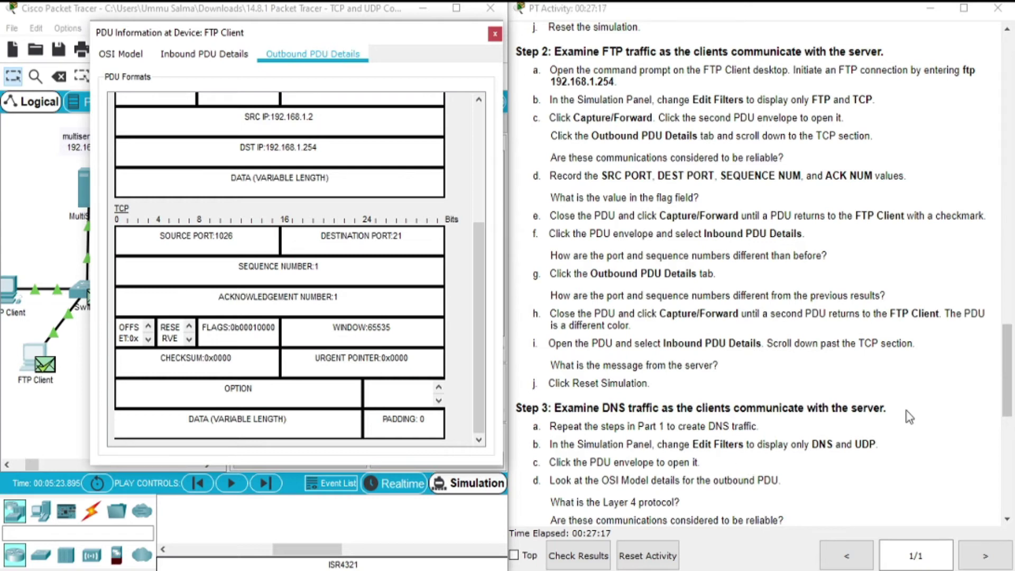
- Check the outbound Flags value against the activity's flag table, review the remaining Step 2 instructions, and close the PDU information
{"action": "left_click", "coordinate": [1003, 340]}
{"action": "scroll", "coordinate": [999, 342], "scroll_direction": "up", "scroll_amount": 1}
{"action": "scroll", "coordinate": [999, 347], "scroll_direction": "up", "scroll_amount": 6}
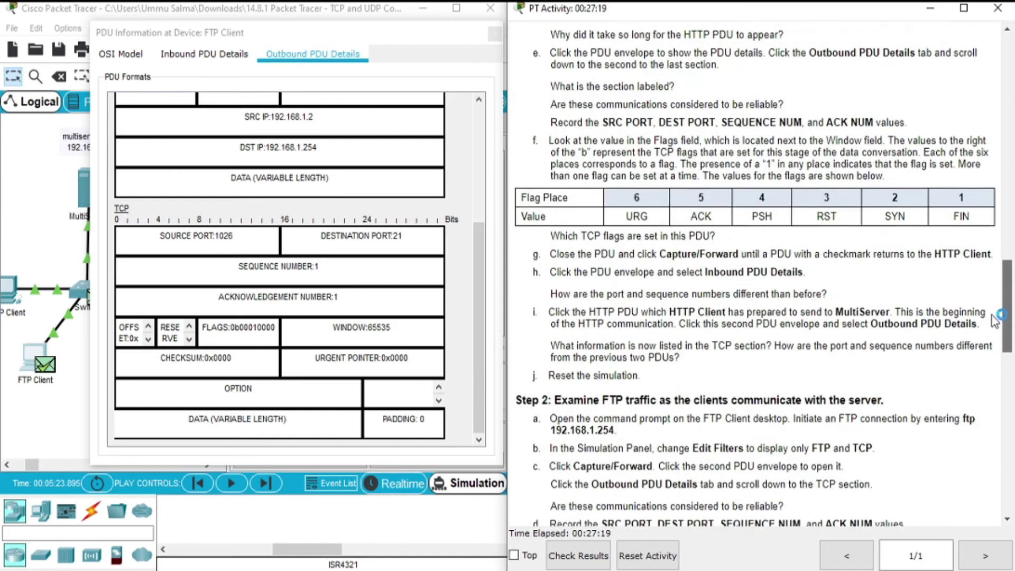
{"action": "scroll", "coordinate": [997, 349], "scroll_direction": "down", "scroll_amount": 4}
{"action": "scroll", "coordinate": [995, 349], "scroll_direction": "down", "scroll_amount": 3}
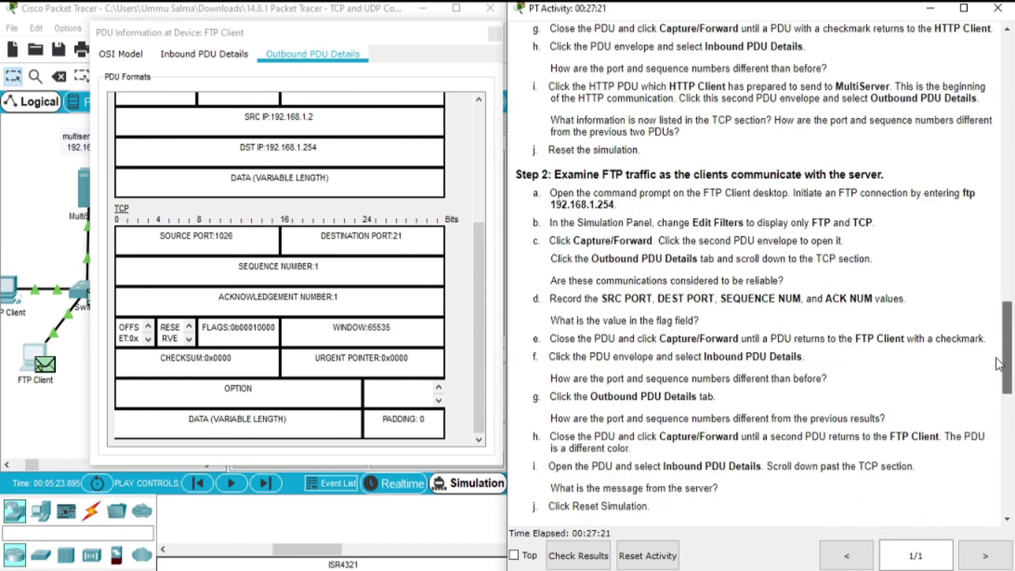
{"action": "scroll", "coordinate": [996, 357], "scroll_direction": "down", "scroll_amount": 2}
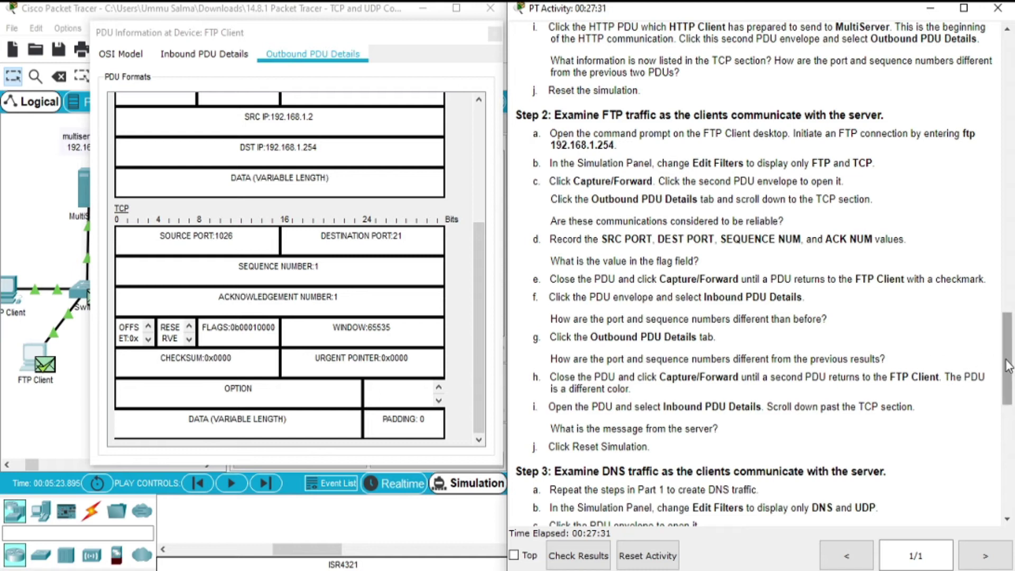
{"action": "left_click", "coordinate": [364, 90]}
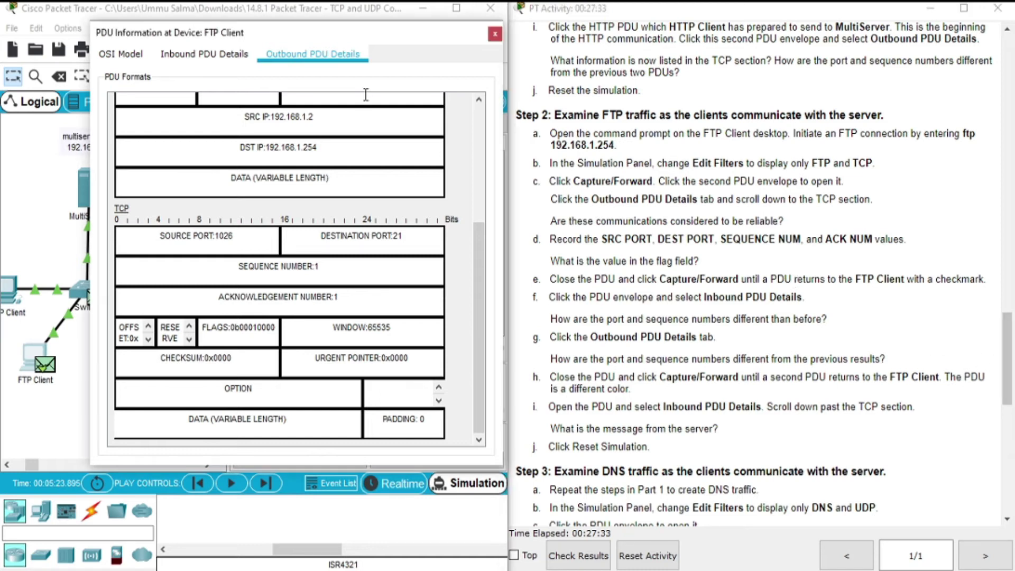
{"action": "left_click", "coordinate": [495, 34]}
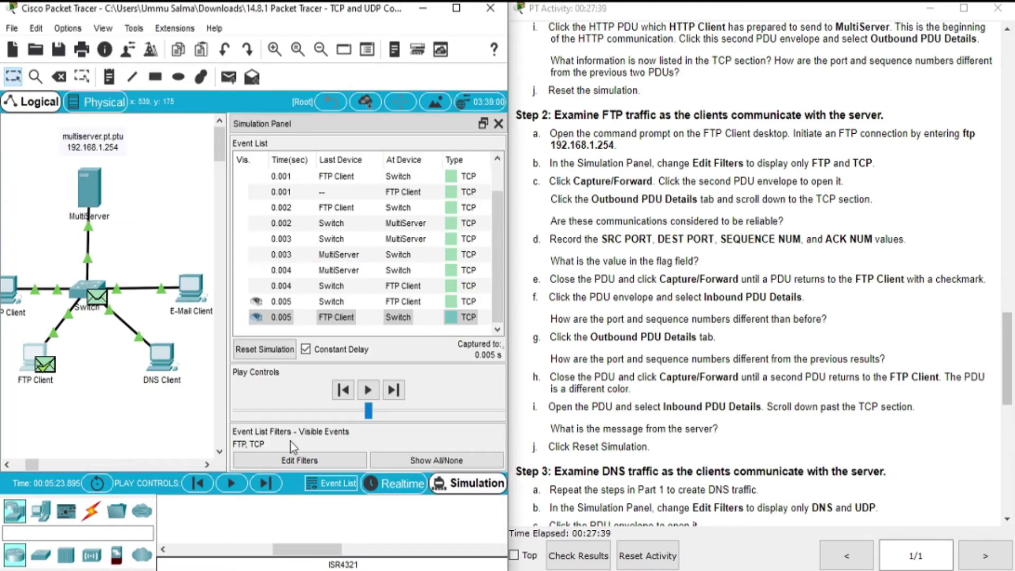
- Advance the simulation until the differently colored FTP PDU from MultiServer reaches the FTP Client
{"action": "left_click", "coordinate": [394, 391]}
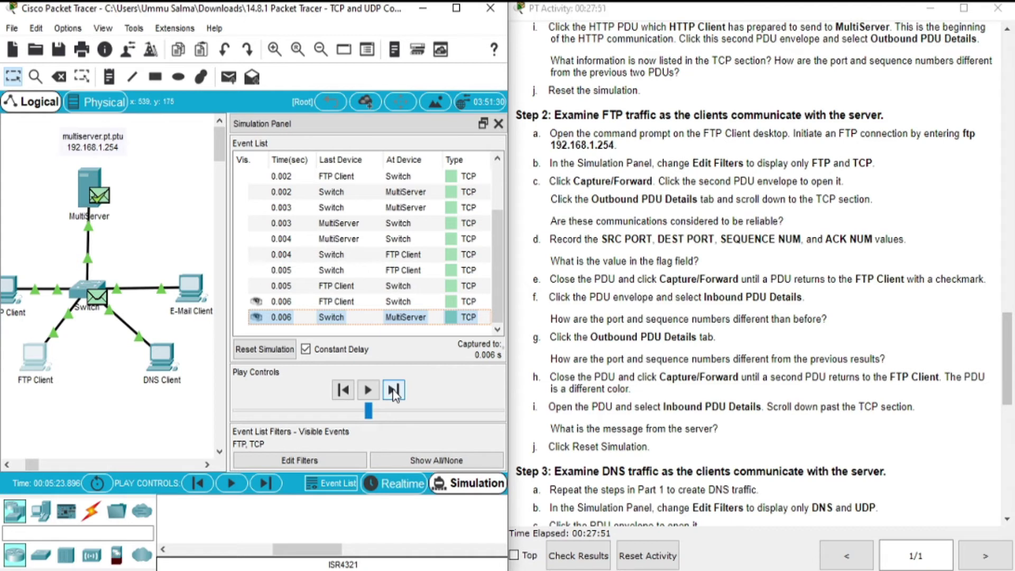
{"action": "left_click", "coordinate": [393, 391]}
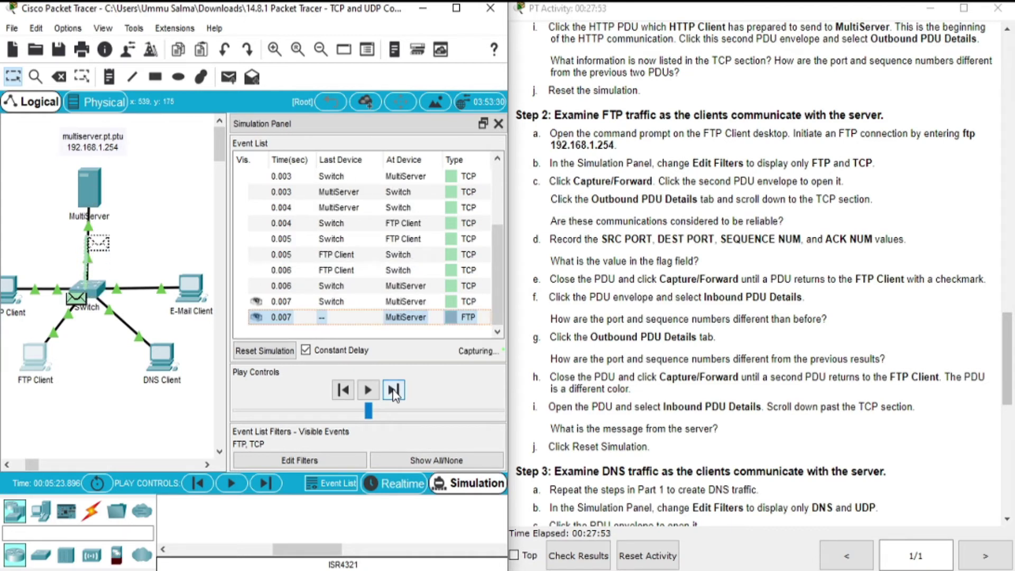
{"action": "left_click", "coordinate": [394, 391]}
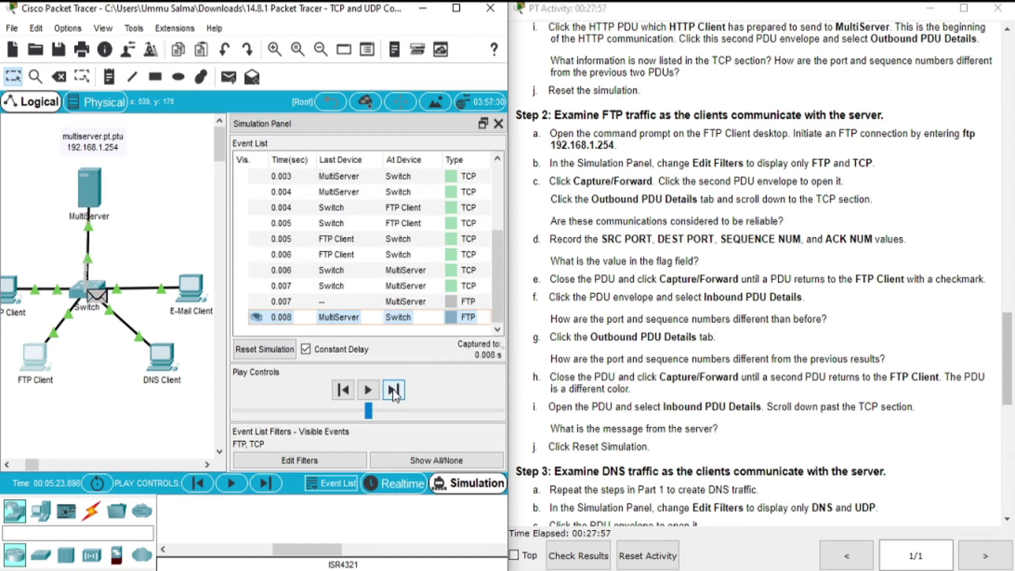
{"action": "left_click", "coordinate": [394, 392]}
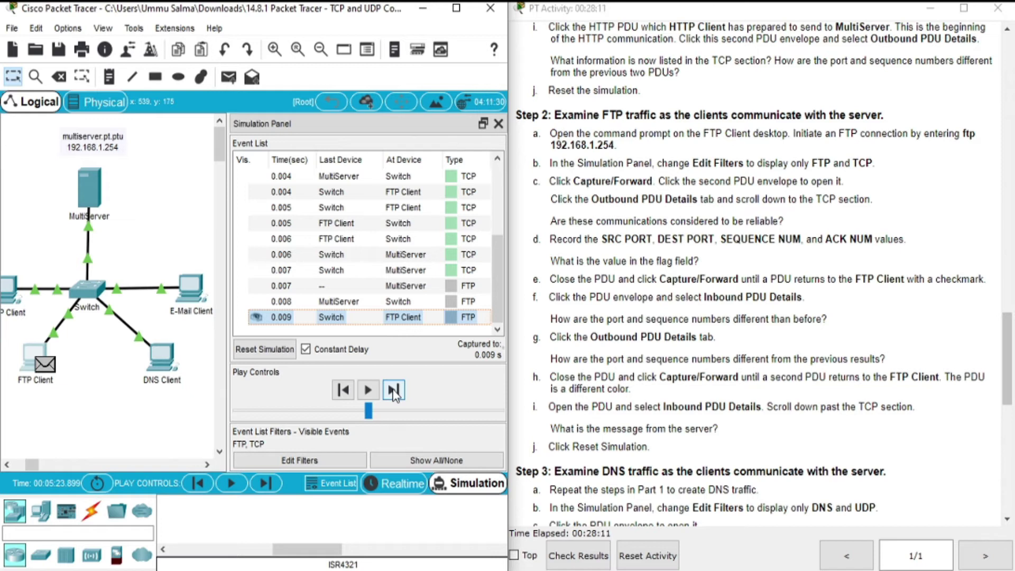
- Open the FTP PDU at the FTP Client and examine the TCP section of its inbound details
{"action": "left_click", "coordinate": [46, 365]}
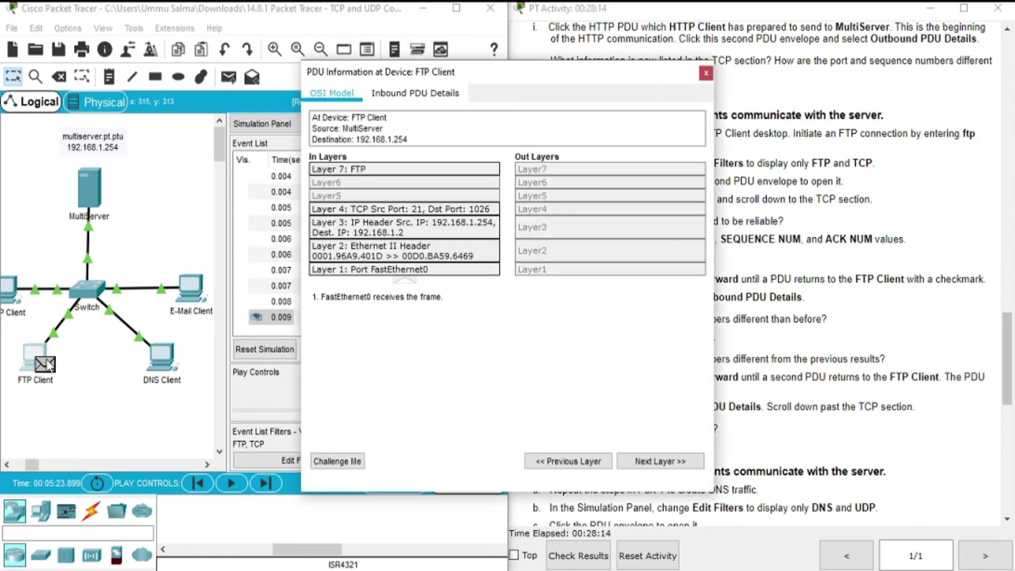
{"action": "left_click", "coordinate": [376, 93]}
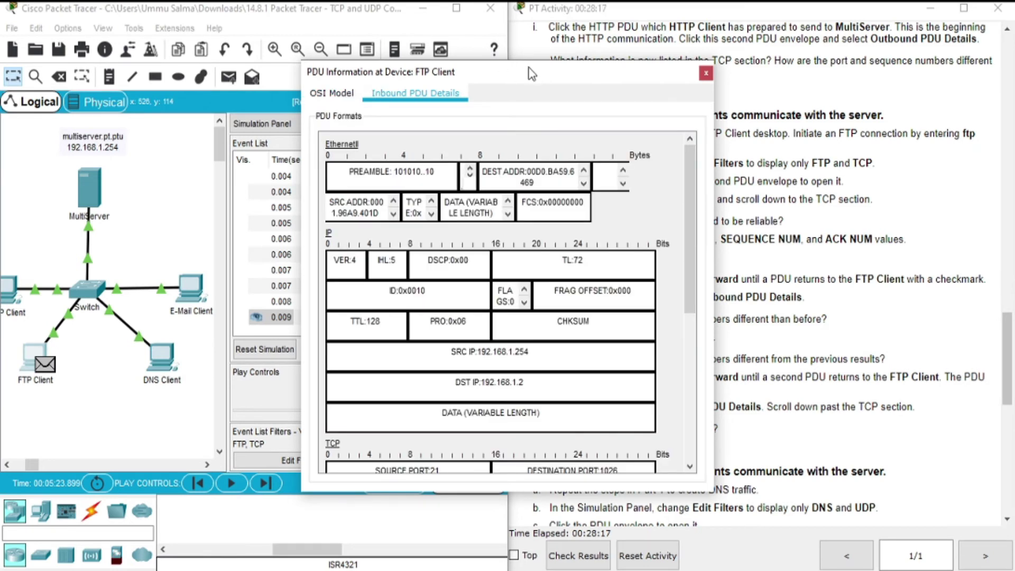
{"action": "left_click_drag", "start_coordinate": [528, 72], "coordinate": [341, 45]}
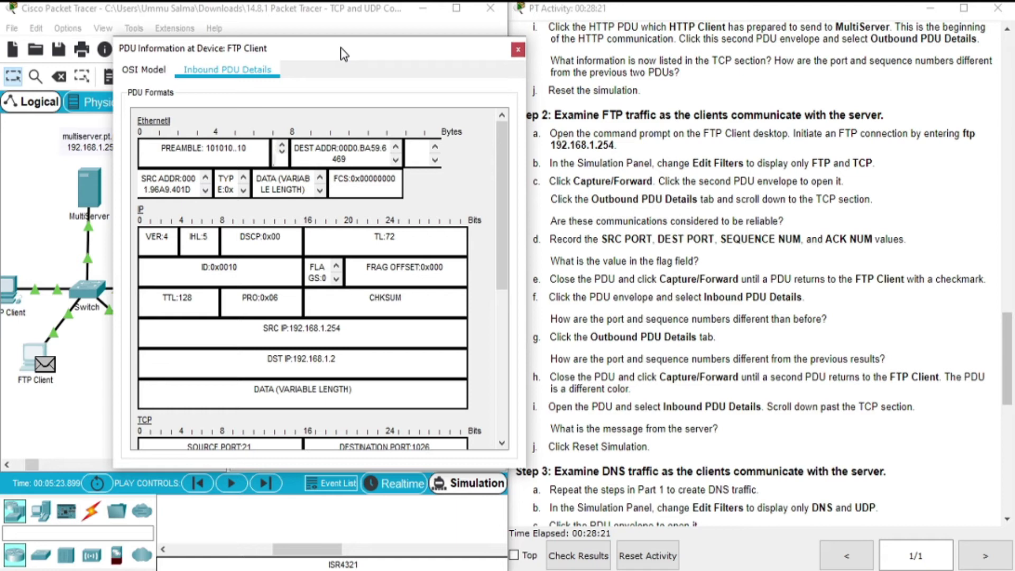
{"action": "left_click_drag", "start_coordinate": [341, 49], "coordinate": [342, 49]}
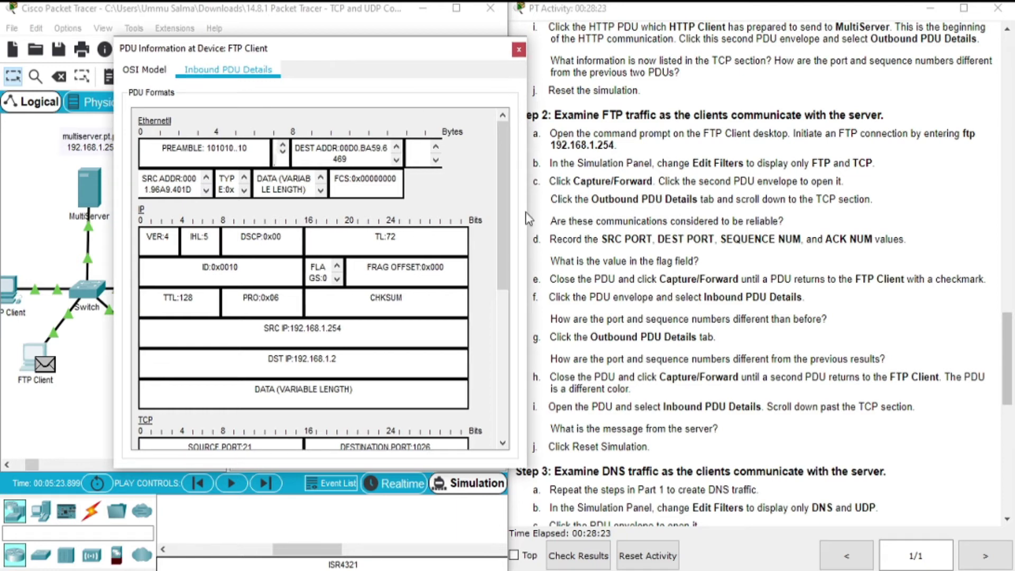
{"action": "left_click_drag", "start_coordinate": [506, 218], "coordinate": [501, 320]}
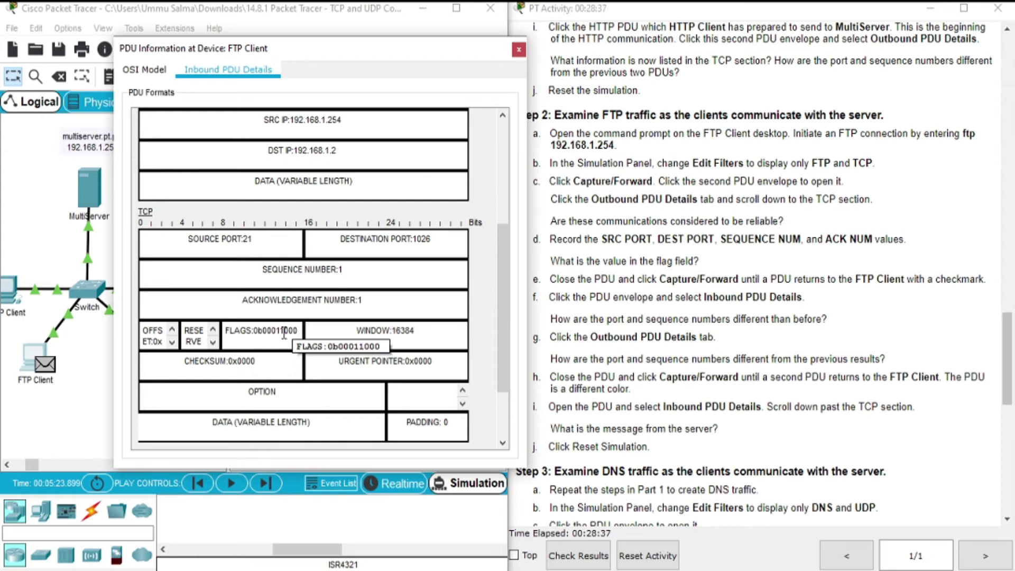
- Compare the inbound FTP PDU's Flags value with the flag table in the activity instructions
{"action": "left_click_drag", "start_coordinate": [1007, 351], "coordinate": [975, 266]}
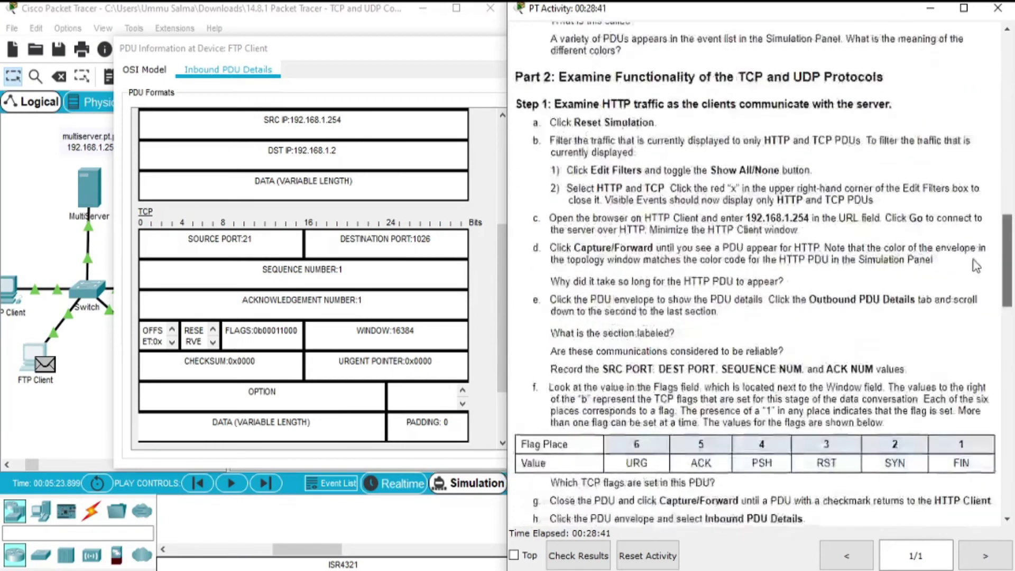
{"action": "scroll", "coordinate": [977, 270], "scroll_direction": "down", "scroll_amount": 3}
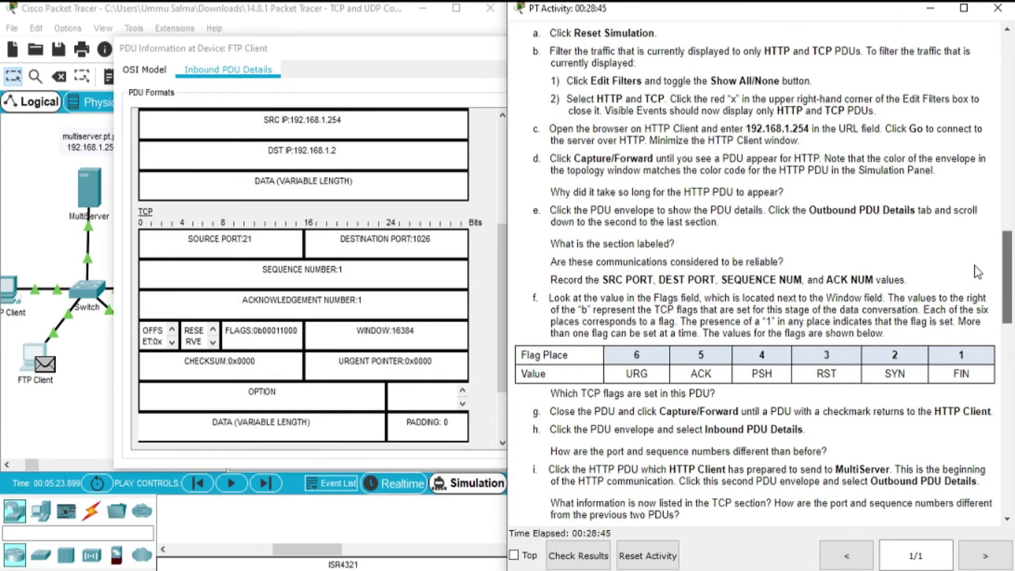
{"action": "scroll", "coordinate": [976, 272], "scroll_direction": "down", "scroll_amount": 1}
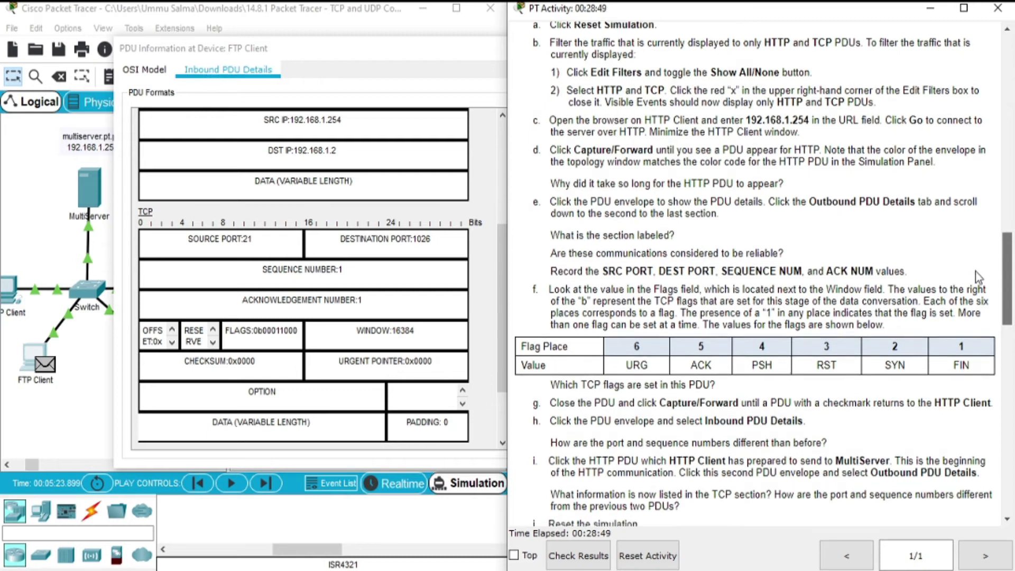
{"action": "scroll", "coordinate": [977, 273], "scroll_direction": "down", "scroll_amount": 5}
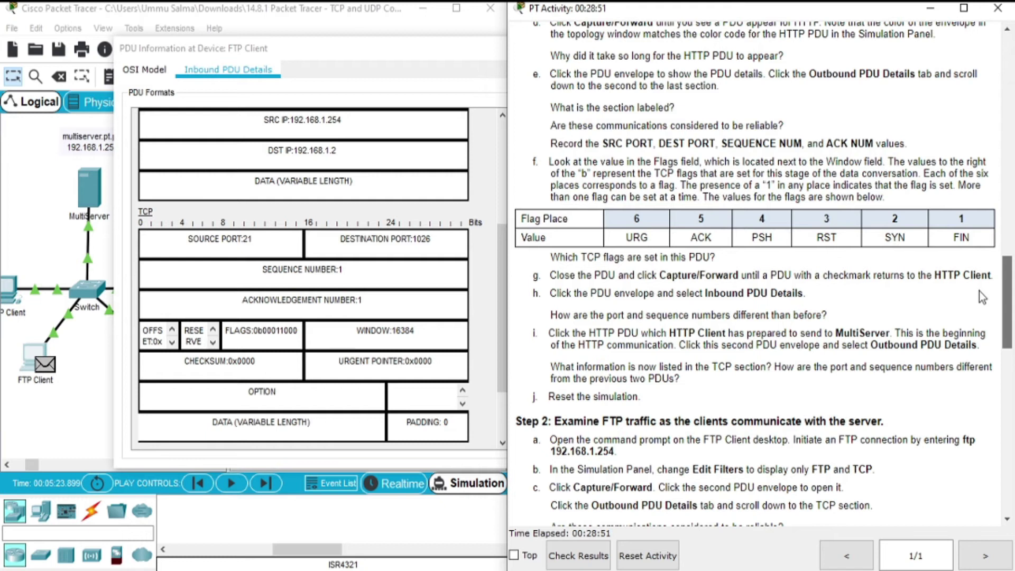
- Read the remaining Step 2 instructions and examine the server's message in the FTP Response section of the inbound PDU
{"action": "scroll", "coordinate": [982, 297], "scroll_direction": "down", "scroll_amount": 6}
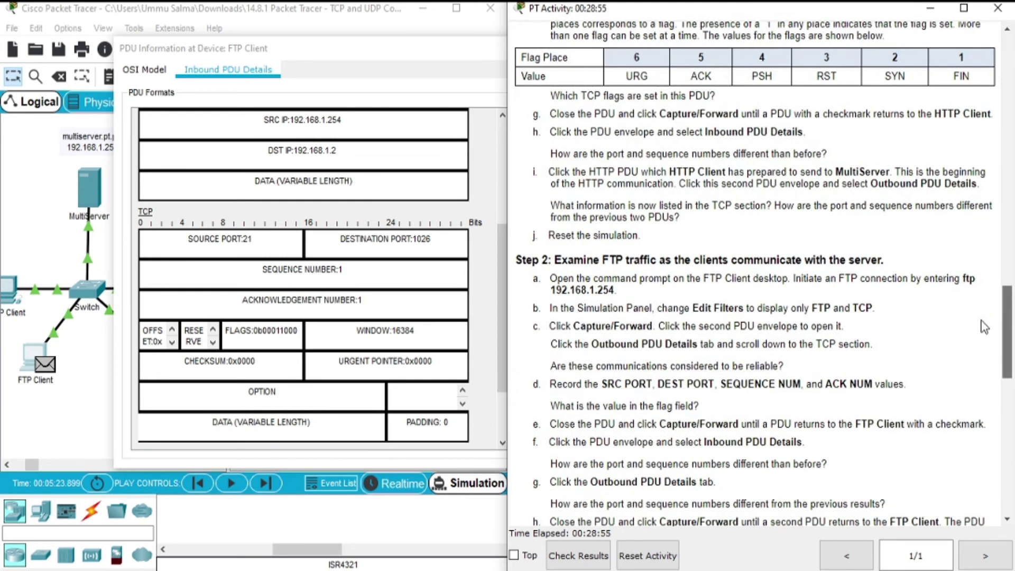
{"action": "scroll", "coordinate": [985, 326], "scroll_direction": "down", "scroll_amount": 1}
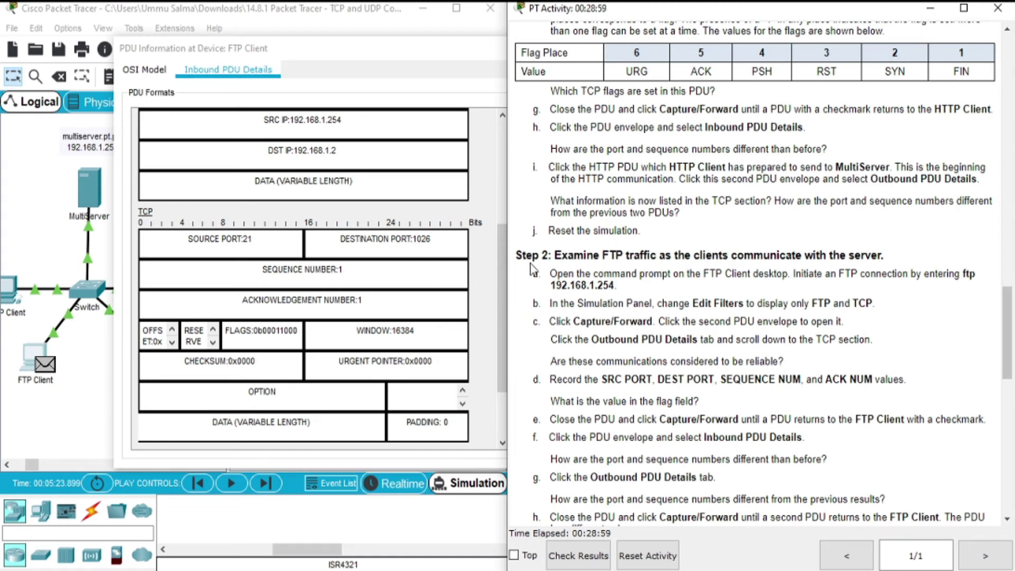
{"action": "left_click_drag", "start_coordinate": [500, 248], "coordinate": [505, 301]}
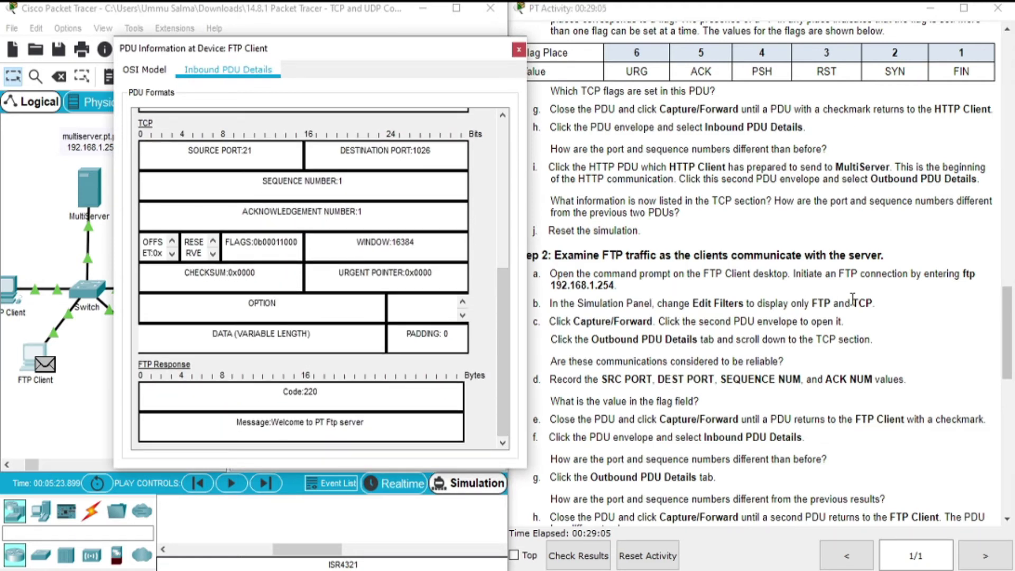
{"action": "left_click_drag", "start_coordinate": [1009, 371], "coordinate": [1011, 393]}
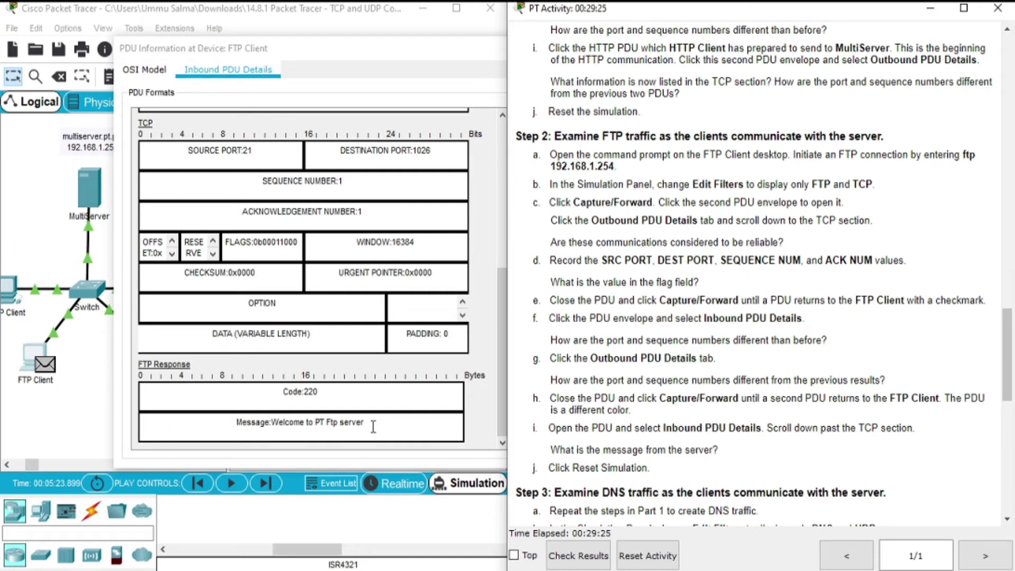
{"action": "left_click_drag", "start_coordinate": [1008, 381], "coordinate": [1010, 403]}
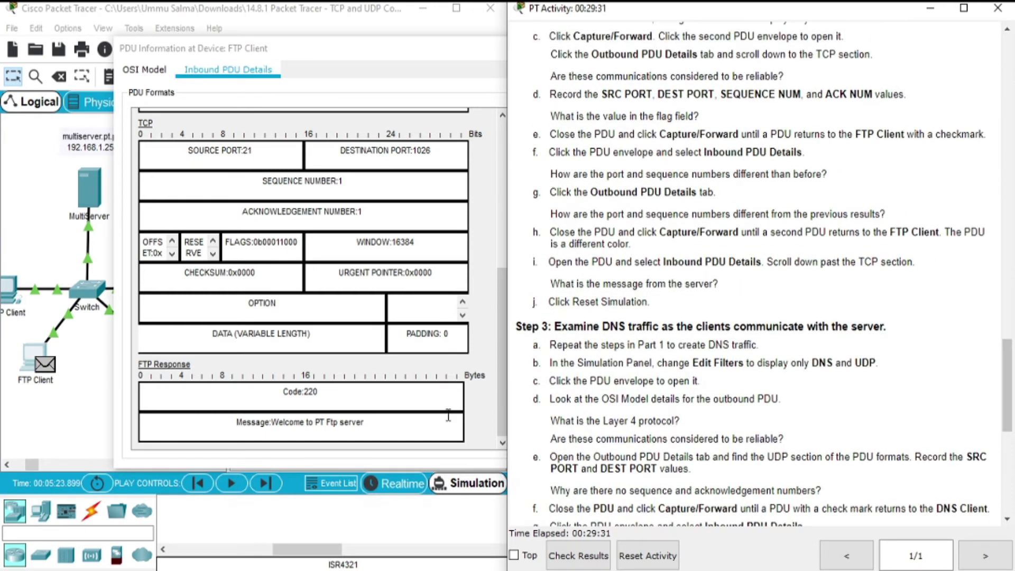
- Close the FTP Client's PDU information and reset the simulation
{"action": "left_click", "coordinate": [489, 10]}
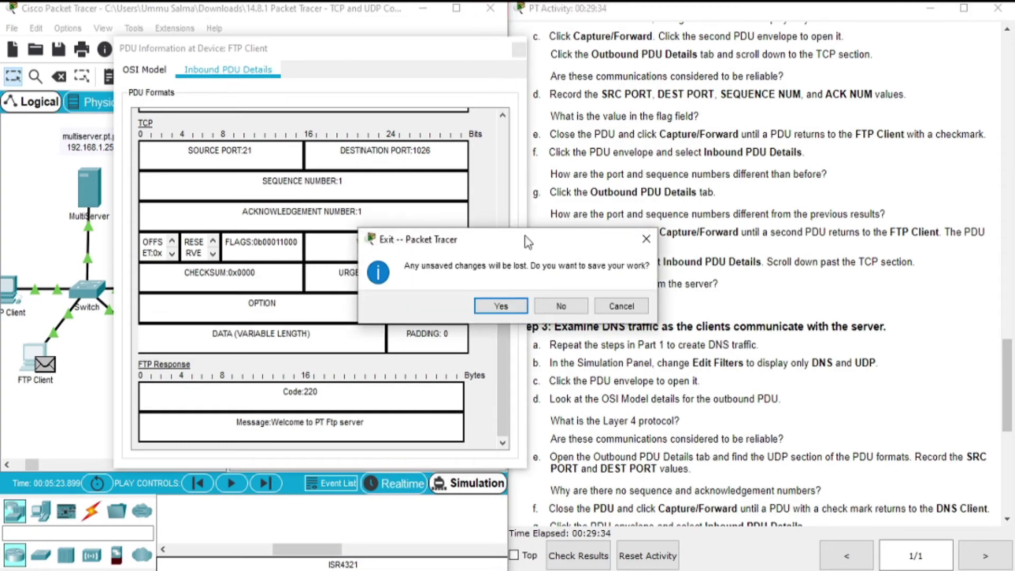
{"action": "left_click", "coordinate": [609, 306]}
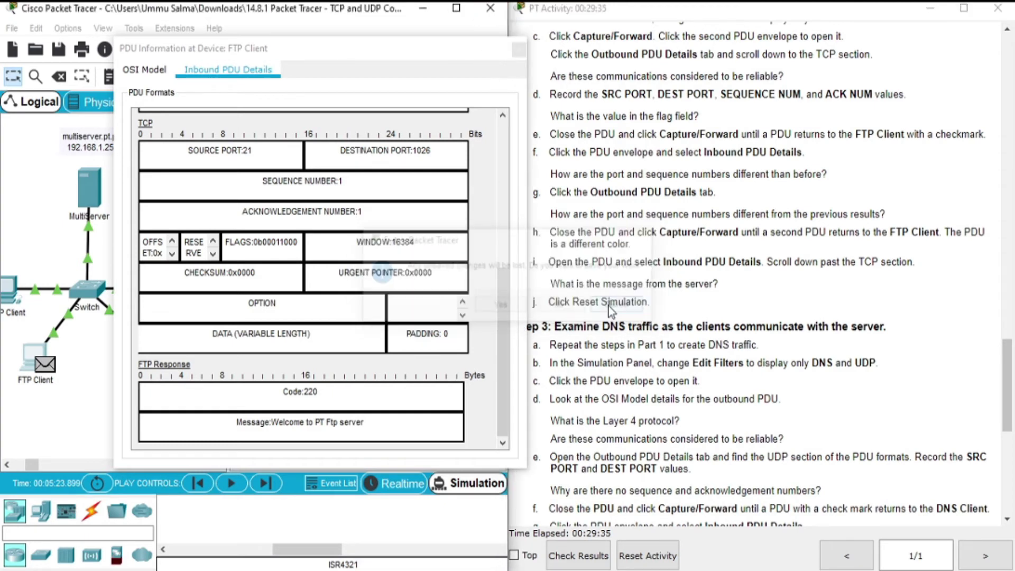
{"action": "left_click", "coordinate": [519, 52]}
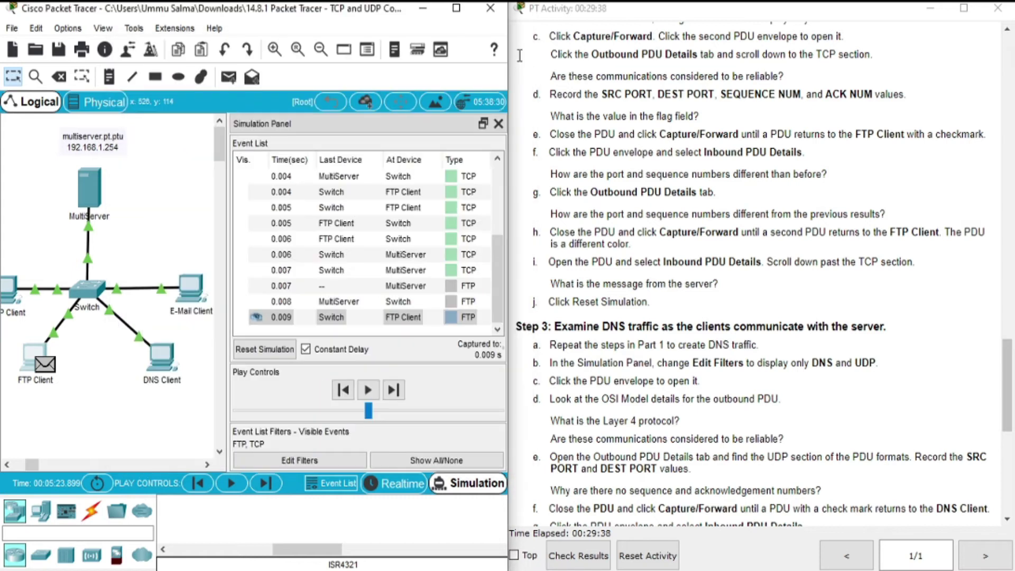
{"action": "left_click", "coordinate": [280, 352]}
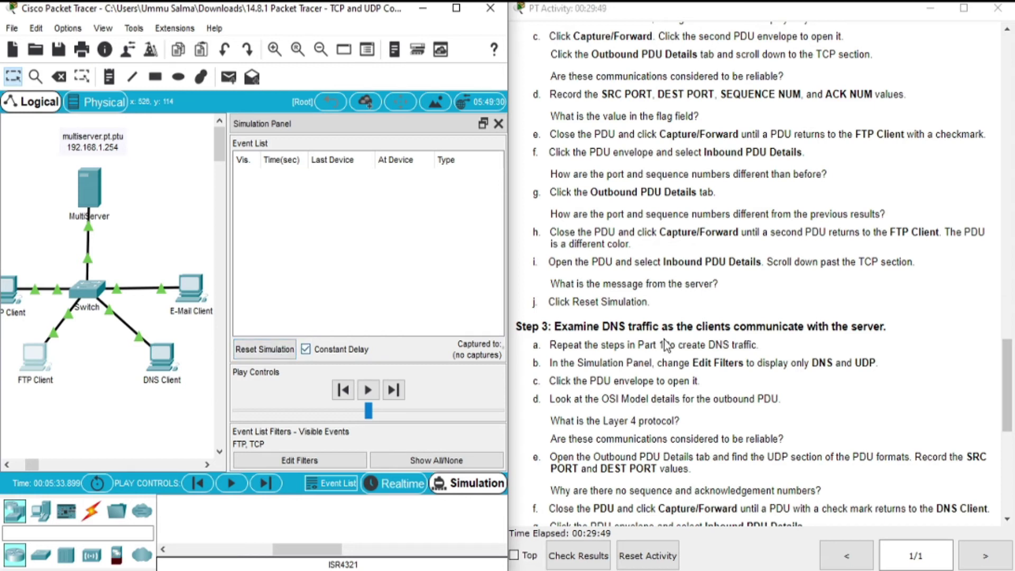
- Run the nslookup multiserver.pt.ptu command from Part 1 Step 4 in the DNS Client's command prompt and minimize its window
{"action": "left_click_drag", "start_coordinate": [1010, 379], "coordinate": [1010, 392]}
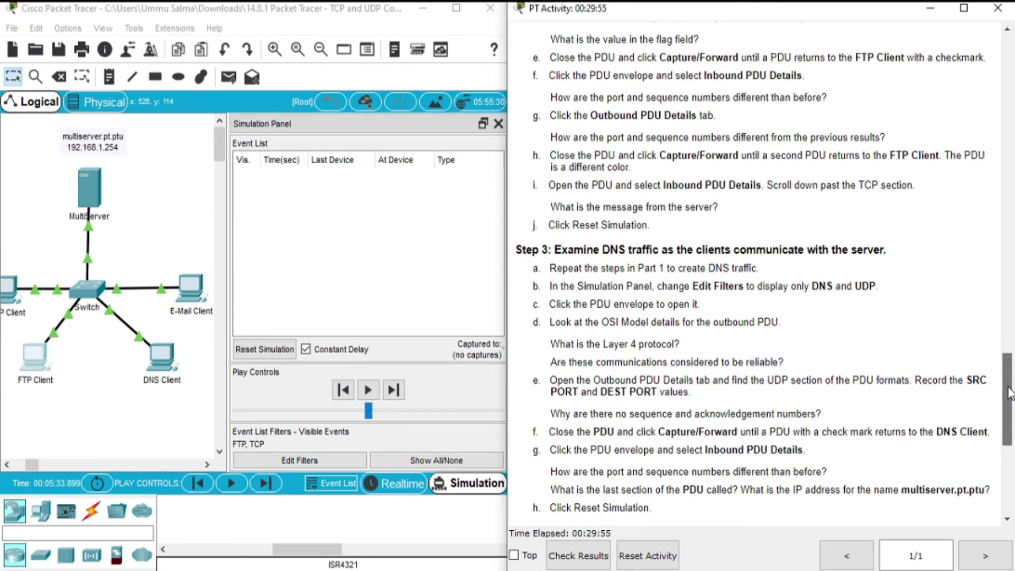
{"action": "left_click_drag", "start_coordinate": [1010, 394], "coordinate": [993, 161]}
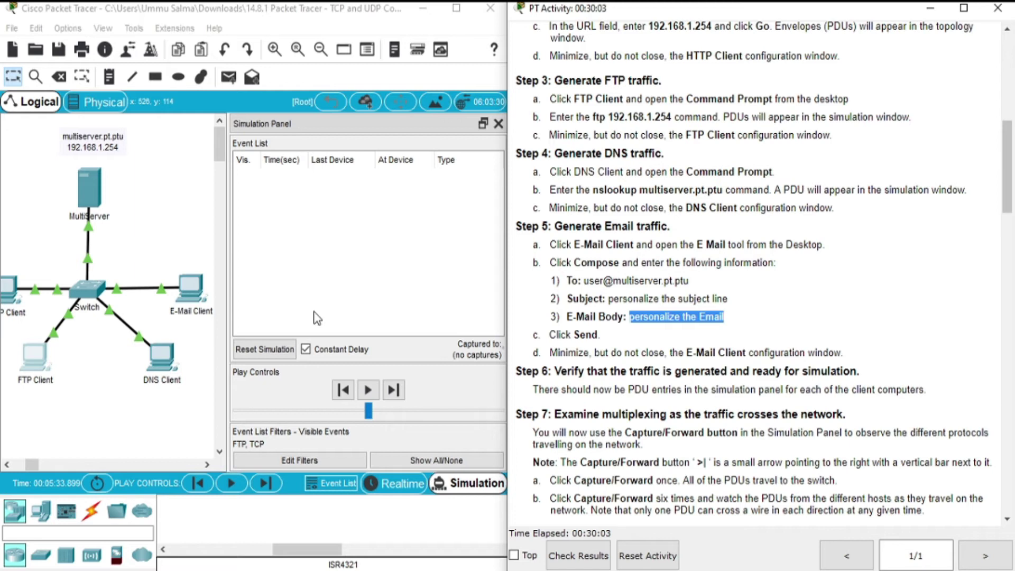
{"action": "left_click", "coordinate": [173, 367]}
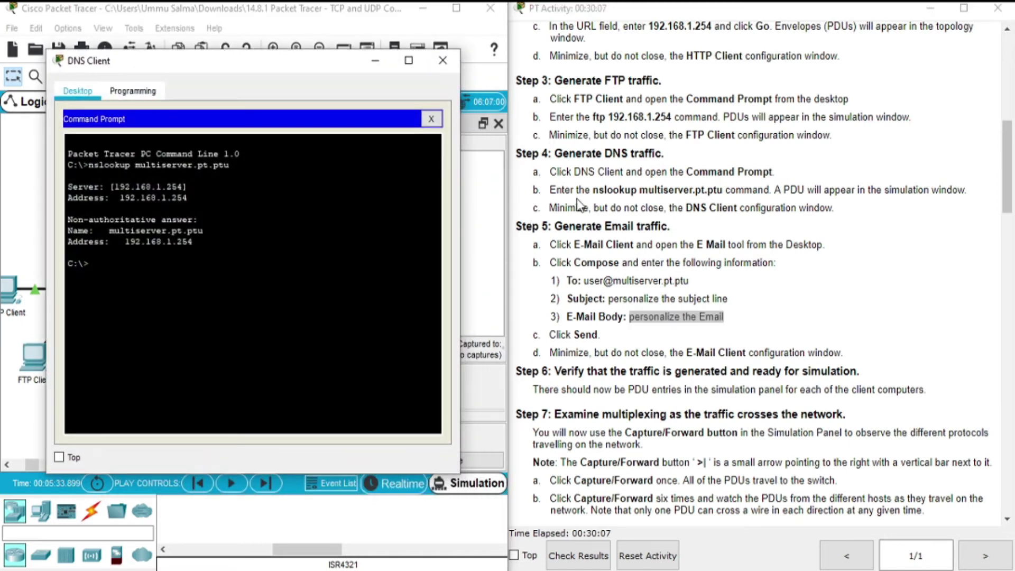
{"action": "left_click_drag", "start_coordinate": [591, 190], "coordinate": [710, 189]}
{"action": "key", "text": "ctrl+c"}
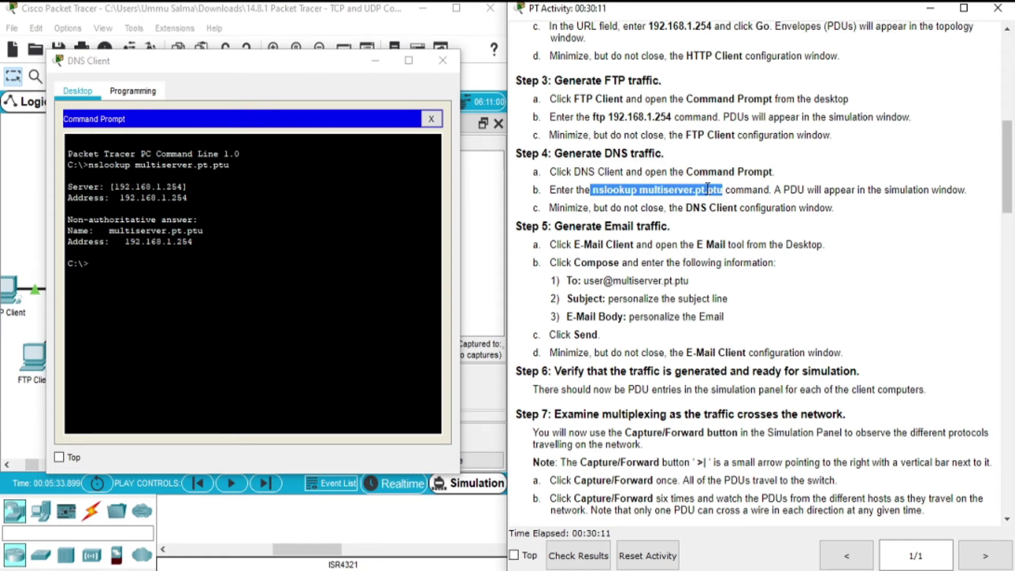
{"action": "right_click", "coordinate": [234, 269]}
{"action": "left_click", "coordinate": [253, 297]}
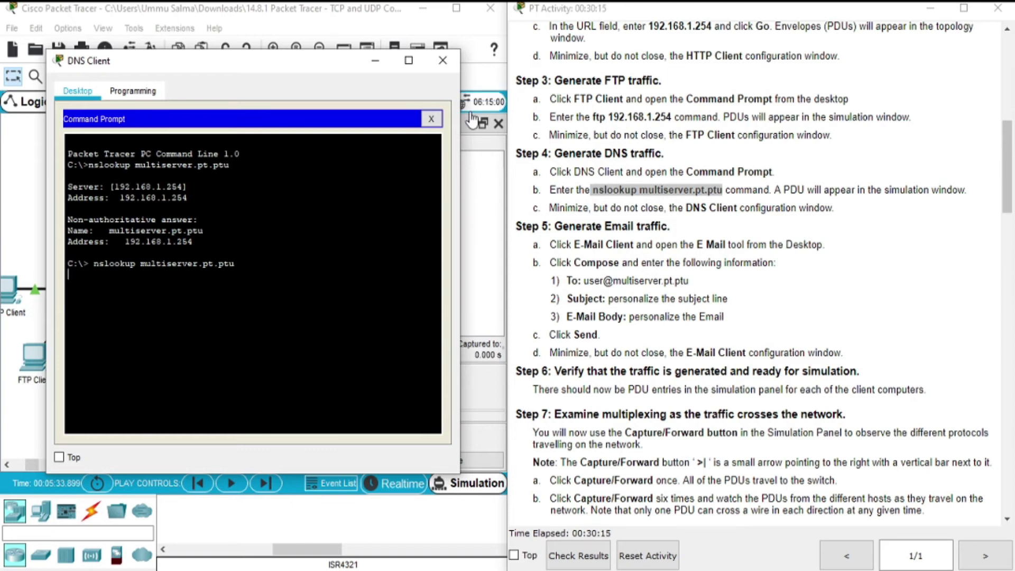
{"action": "left_click", "coordinate": [364, 72]}
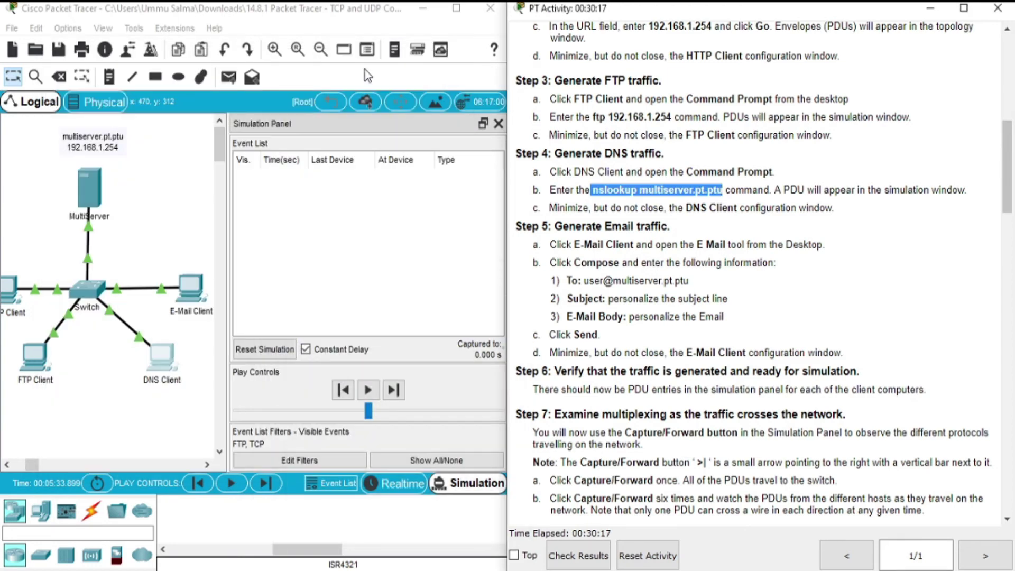
- Clear the event list filters and set them to display only DNS and UDP, as Step 3 requires
{"action": "left_click_drag", "start_coordinate": [1010, 159], "coordinate": [1012, 423]}
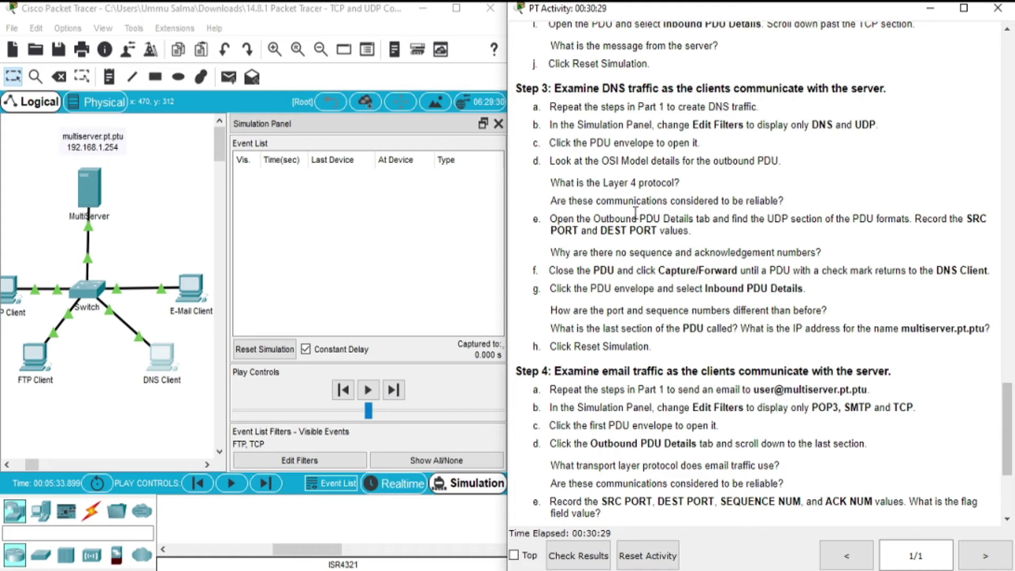
{"action": "left_click", "coordinate": [282, 458]}
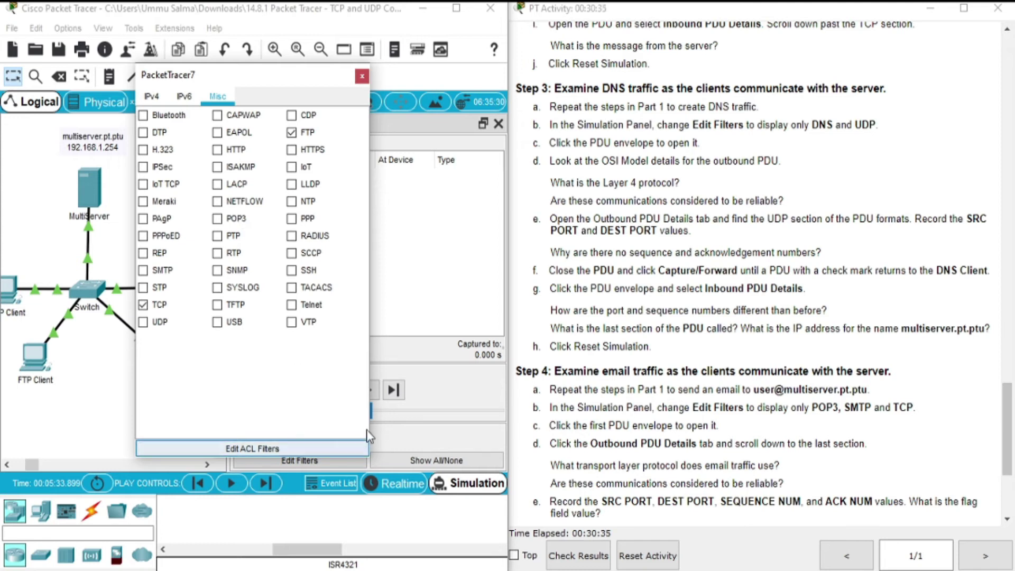
{"action": "left_click", "coordinate": [362, 78]}
{"action": "left_click", "coordinate": [433, 462]}
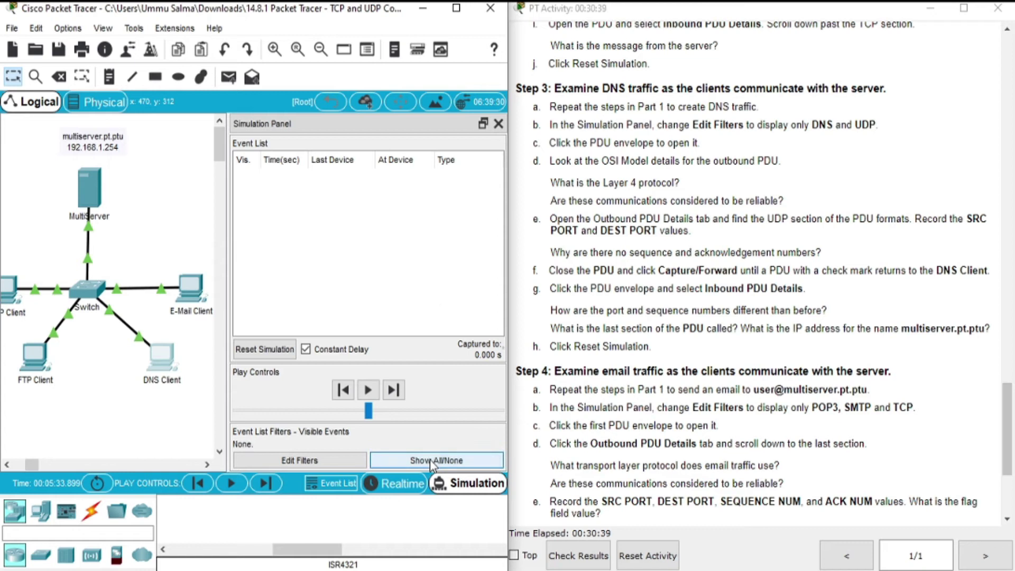
{"action": "left_click", "coordinate": [300, 460]}
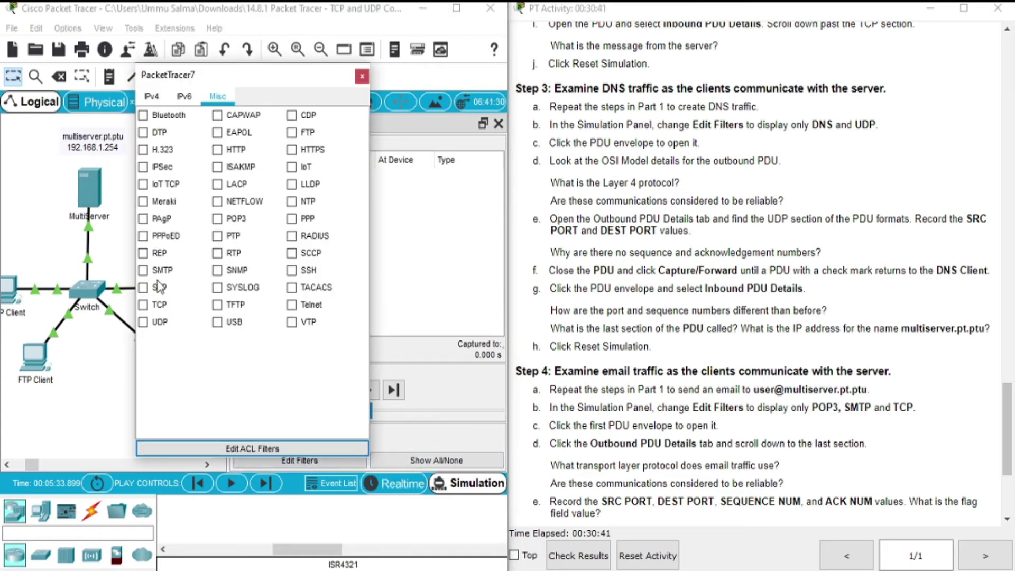
{"action": "left_click", "coordinate": [146, 323]}
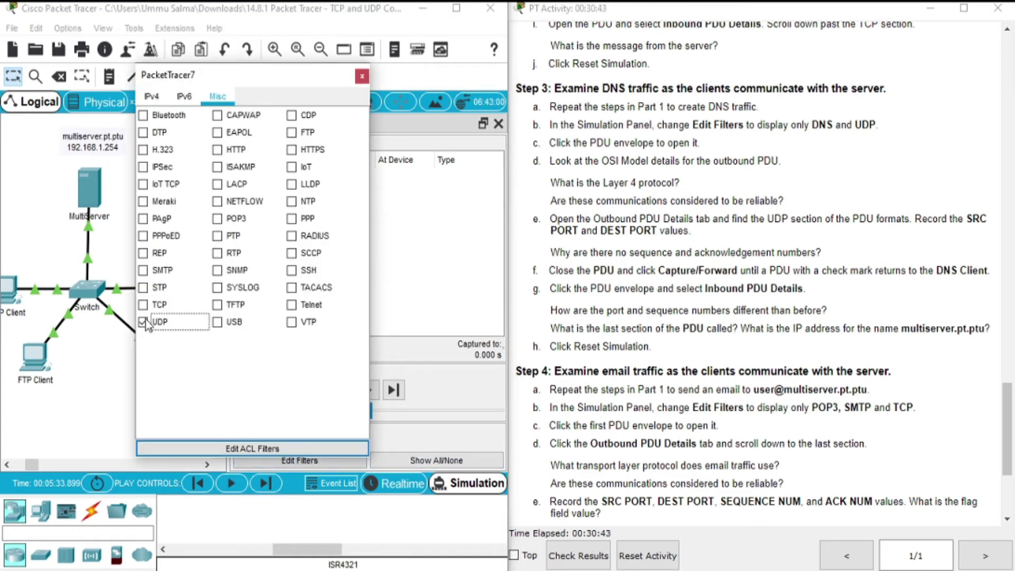
{"action": "left_click", "coordinate": [152, 97]}
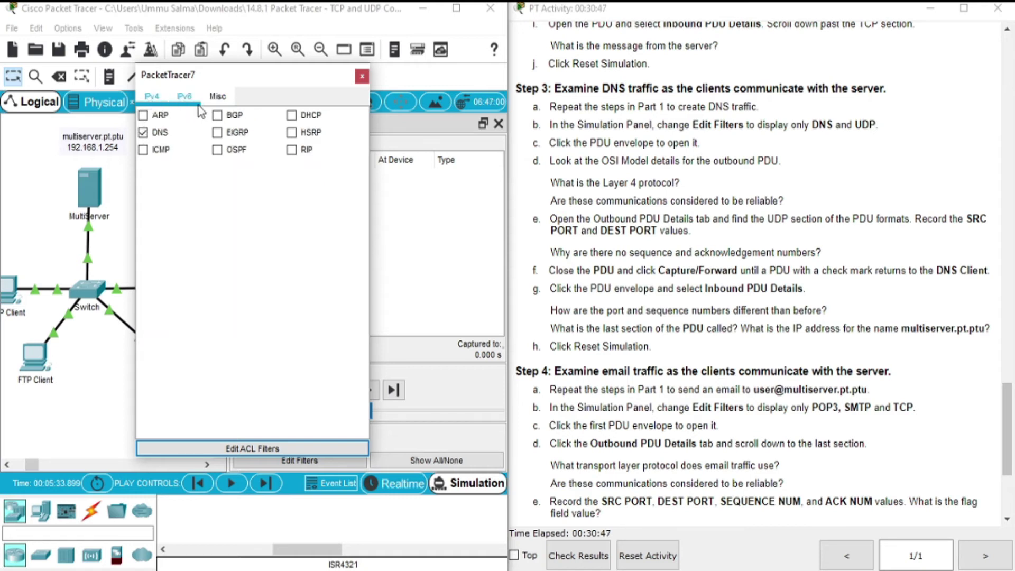
{"action": "left_click", "coordinate": [217, 97]}
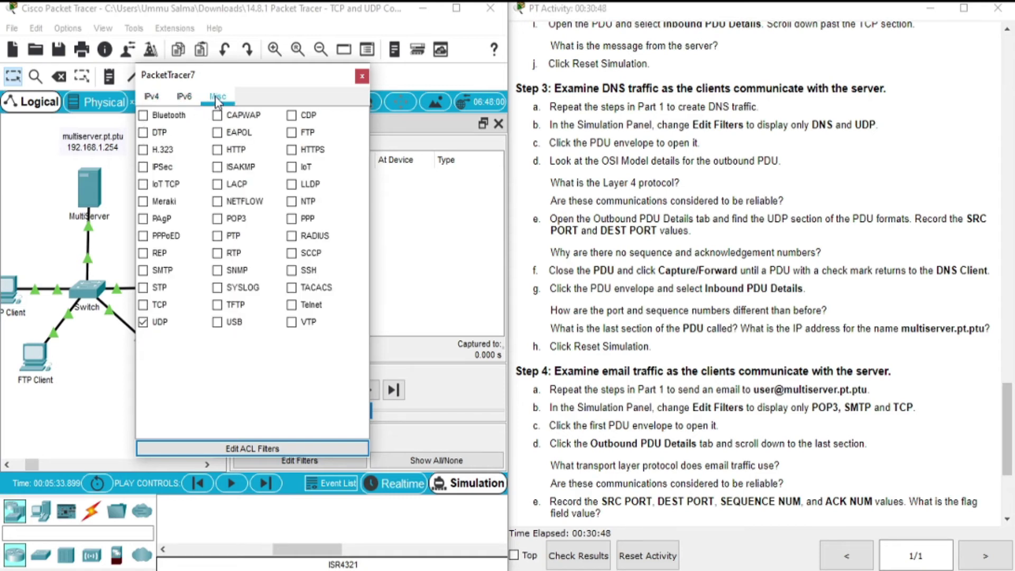
{"action": "left_click", "coordinate": [362, 76]}
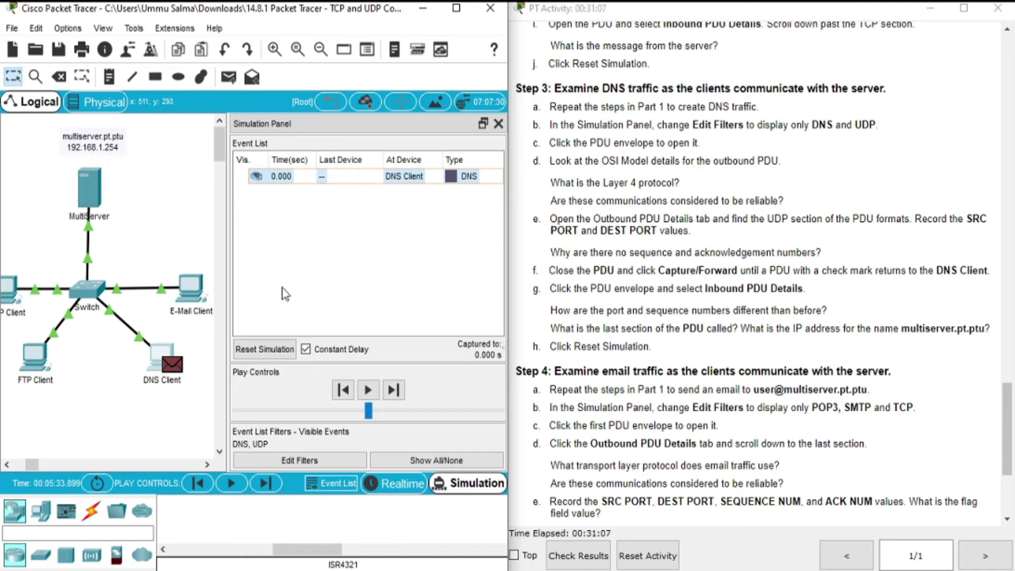
- Open the DNS PDU at the DNS Client and examine Layer 4 of its outbound OSI model details
{"action": "left_click", "coordinate": [170, 370]}
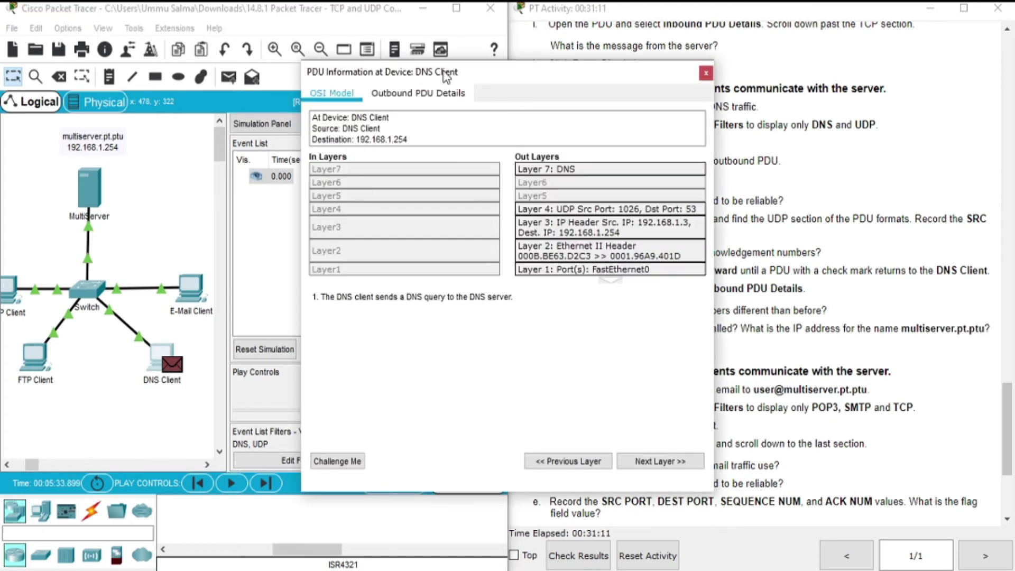
{"action": "left_click_drag", "start_coordinate": [468, 65], "coordinate": [226, 69]}
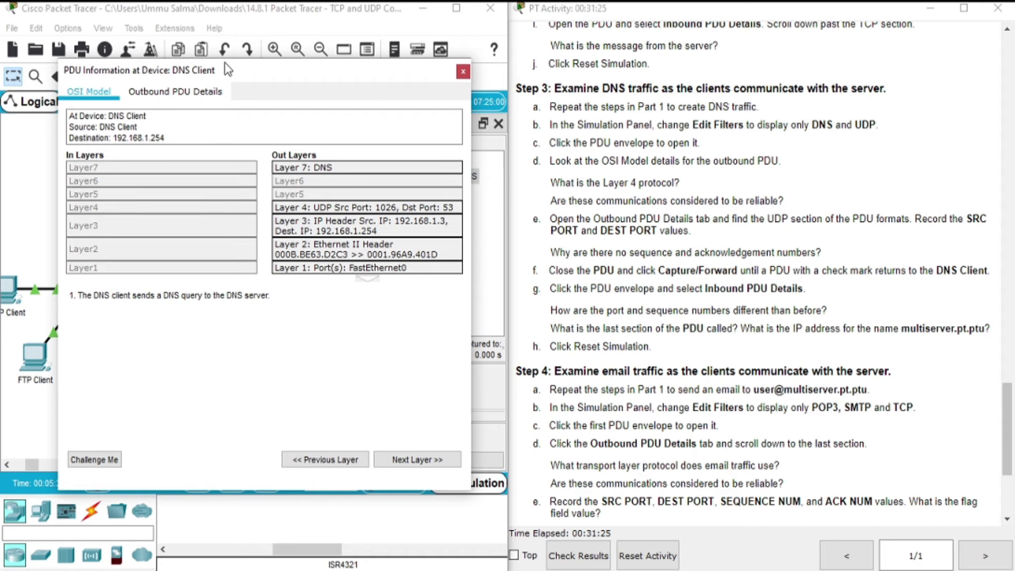
{"action": "left_click", "coordinate": [332, 209]}
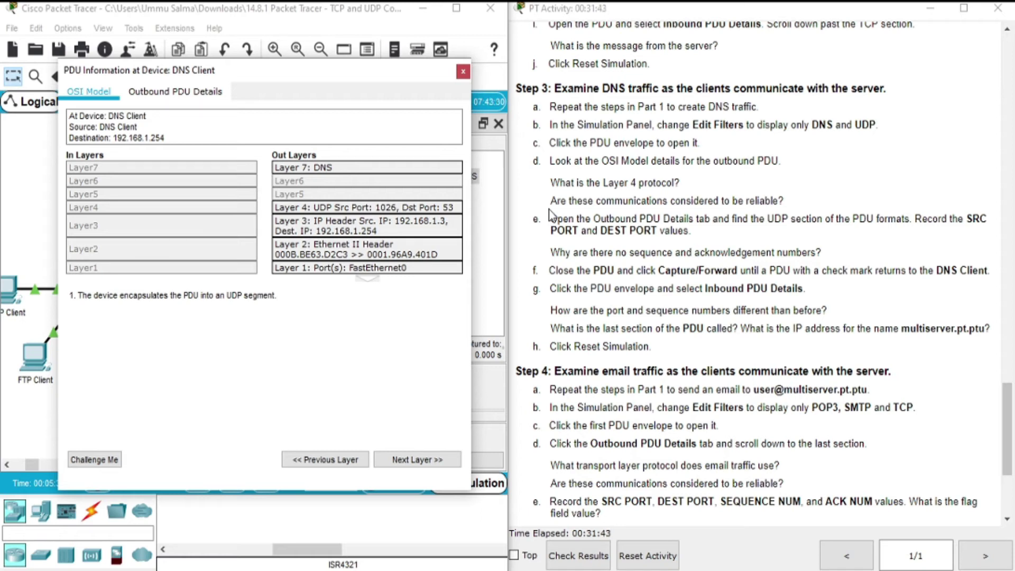
- Examine the source and destination ports in the UDP section of the outbound PDU details, and close the PDU information
{"action": "left_click", "coordinate": [164, 98]}
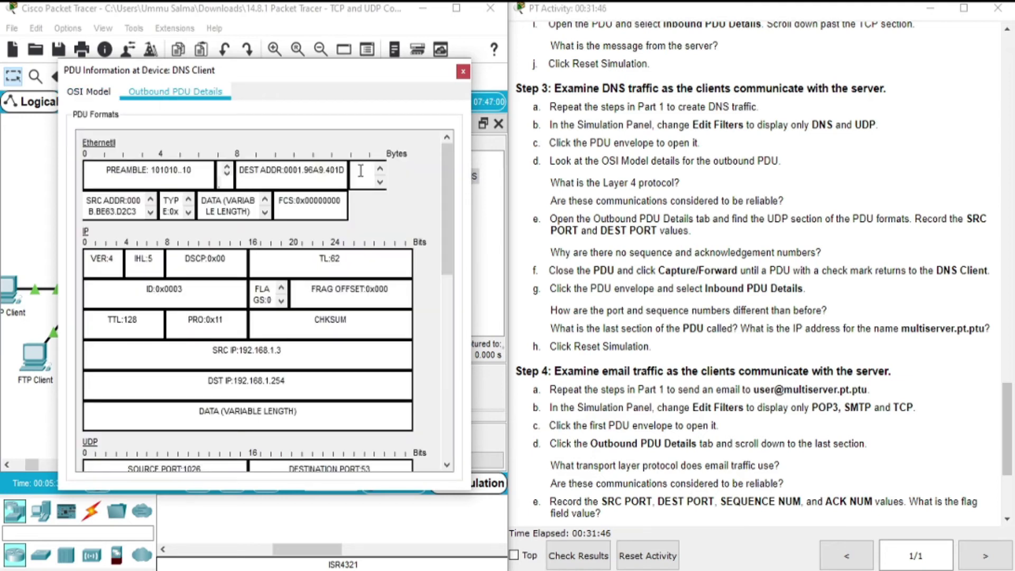
{"action": "left_click_drag", "start_coordinate": [448, 233], "coordinate": [456, 323]}
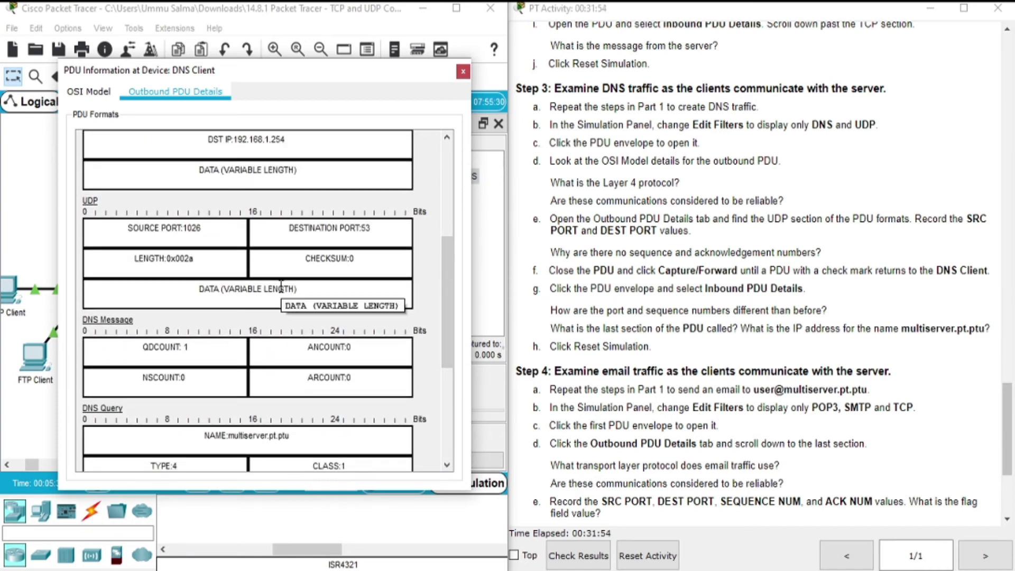
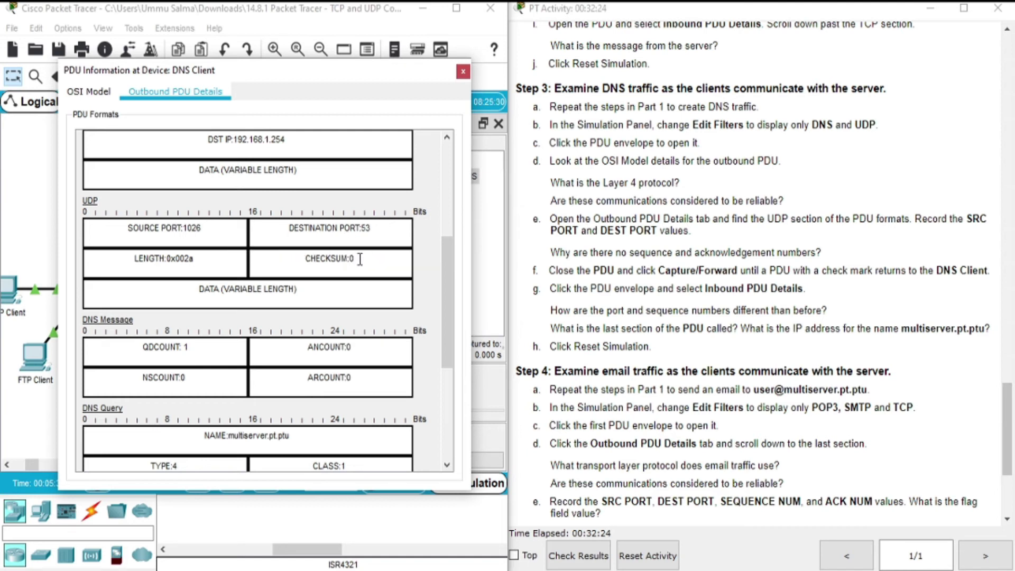
{"action": "mouse_move", "coordinate": [441, 270]}
{"action": "left_mouse_down"}
{"action": "mouse_move", "coordinate": [455, 360]}
{"action": "mouse_move", "coordinate": [442, 265]}
{"action": "left_mouse_up"}
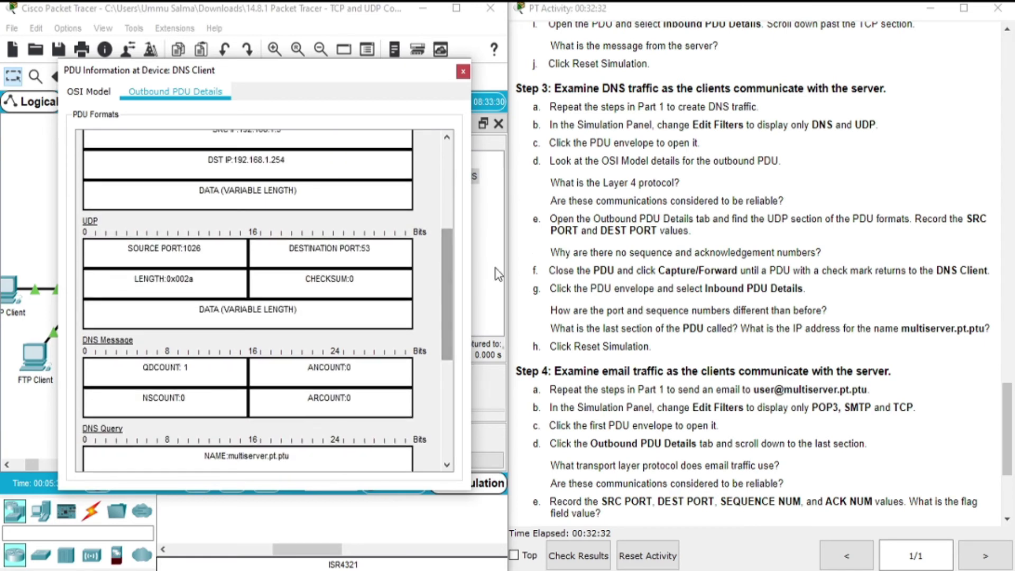
{"action": "left_click", "coordinate": [462, 71]}
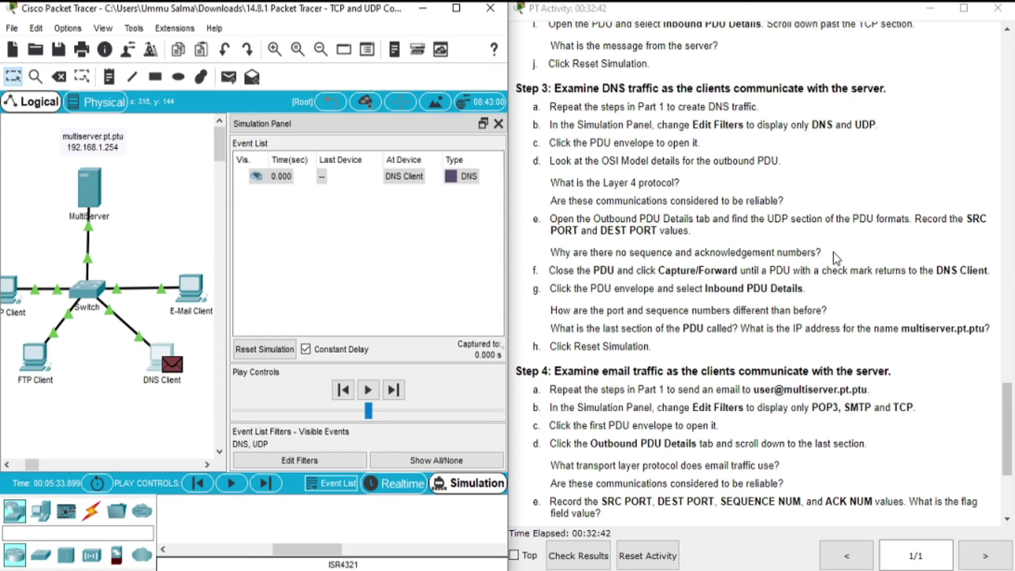
- Advance the simulation until the DNS PDU returns to the DNS Client with a checkmark
{"action": "left_click", "coordinate": [394, 390]}
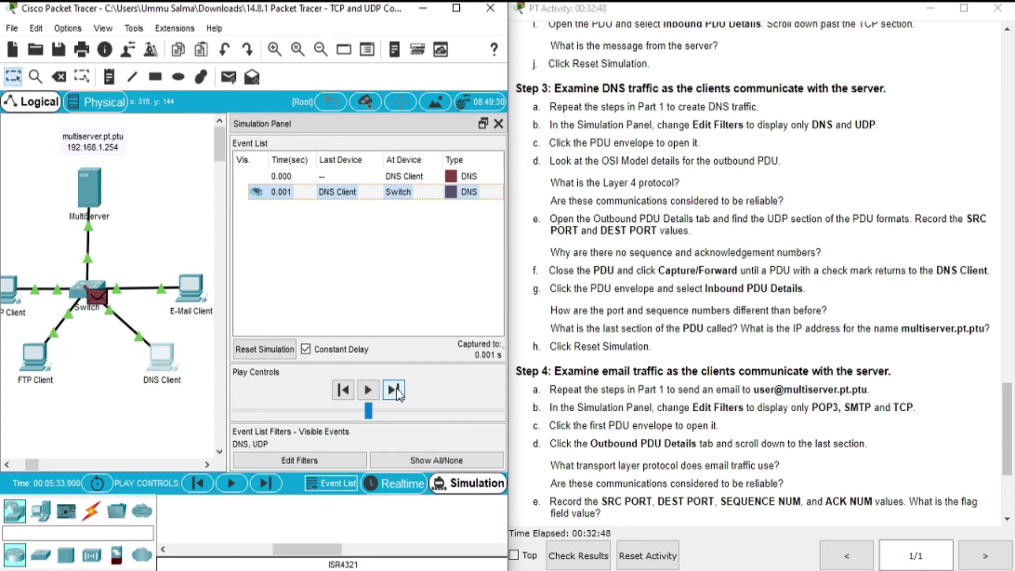
{"action": "left_click", "coordinate": [394, 391]}
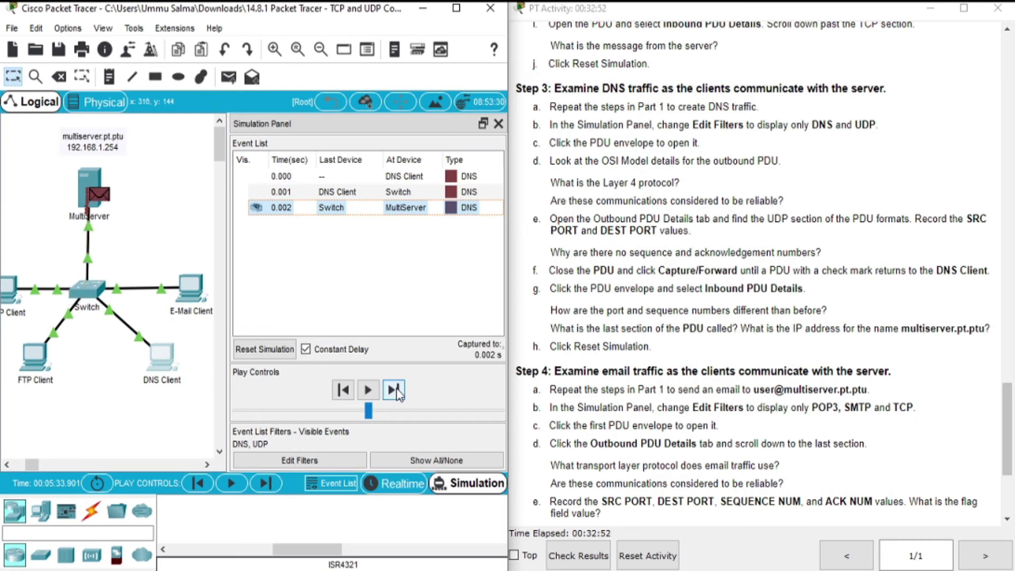
{"action": "left_click", "coordinate": [393, 390]}
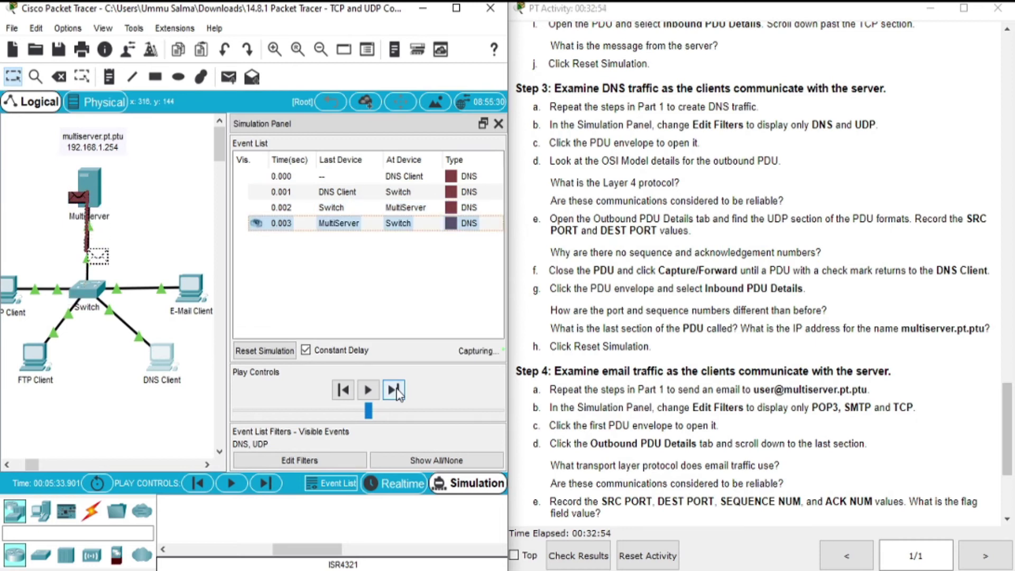
{"action": "left_click", "coordinate": [395, 391]}
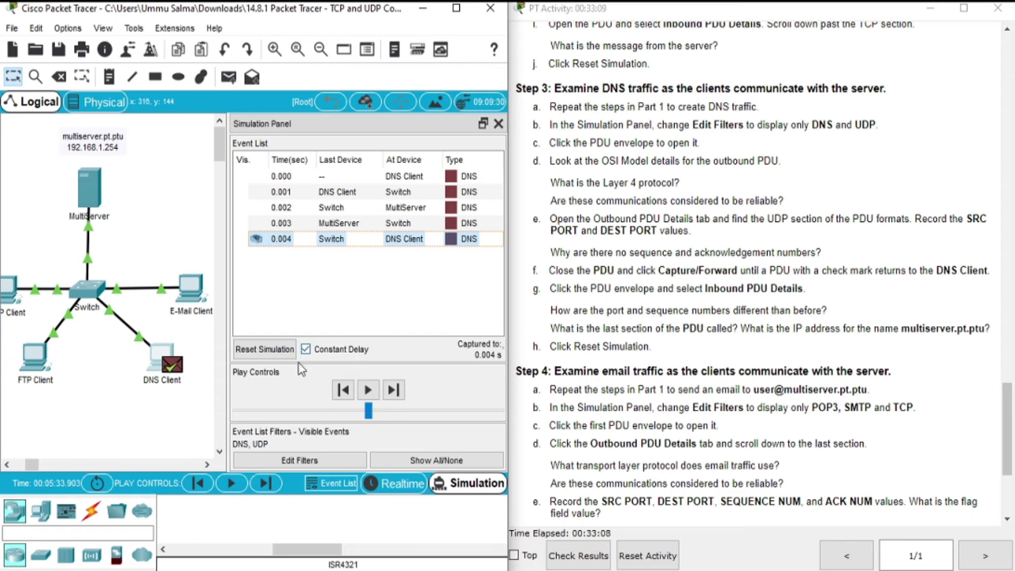
- Open the returned DNS PDU at the DNS Client and examine the UDP ports in its inbound PDU details
{"action": "left_click", "coordinate": [174, 368]}
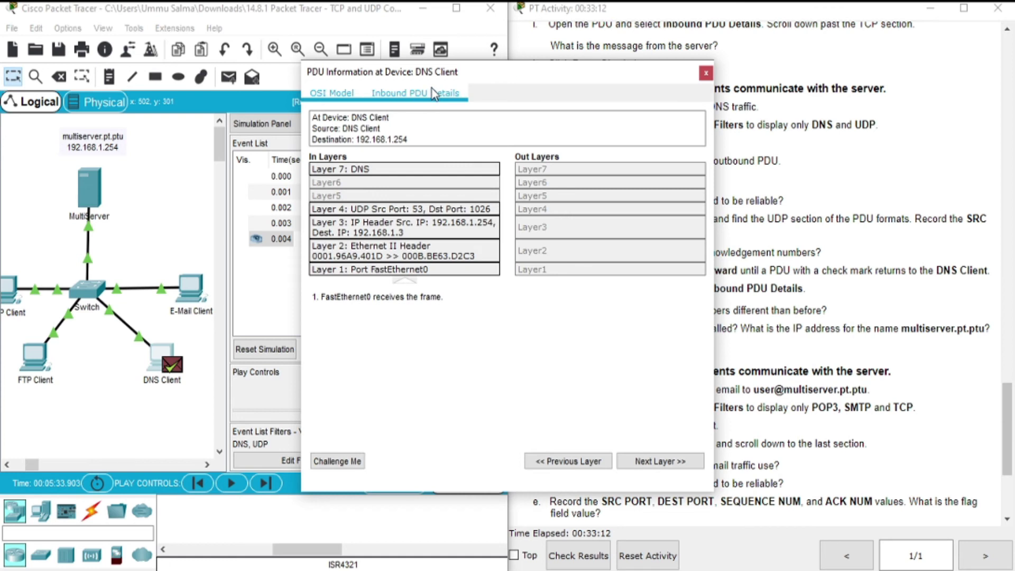
{"action": "left_click", "coordinate": [434, 93]}
{"action": "left_click_drag", "start_coordinate": [427, 75], "coordinate": [225, 40]}
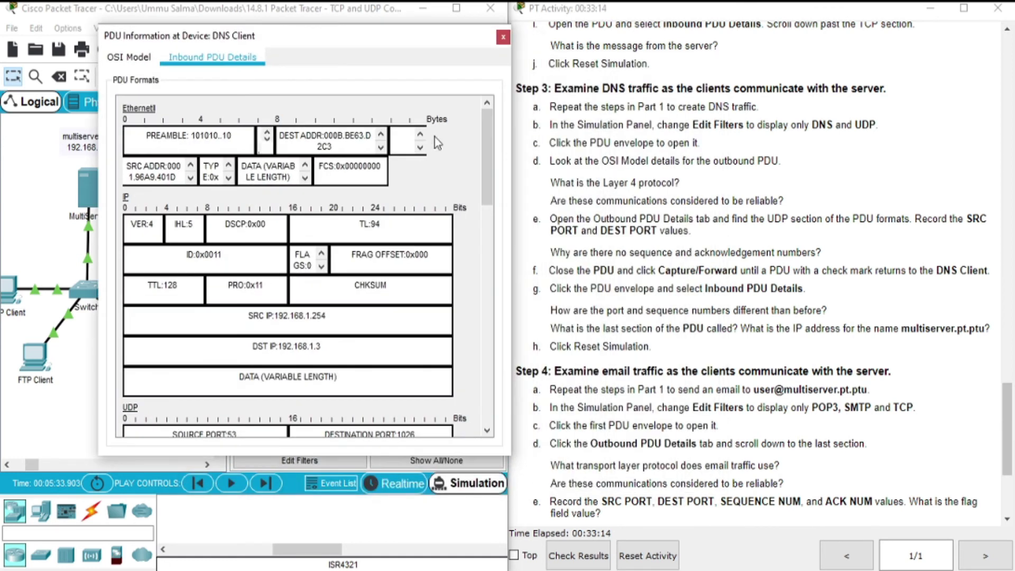
{"action": "left_click_drag", "start_coordinate": [485, 154], "coordinate": [500, 207]}
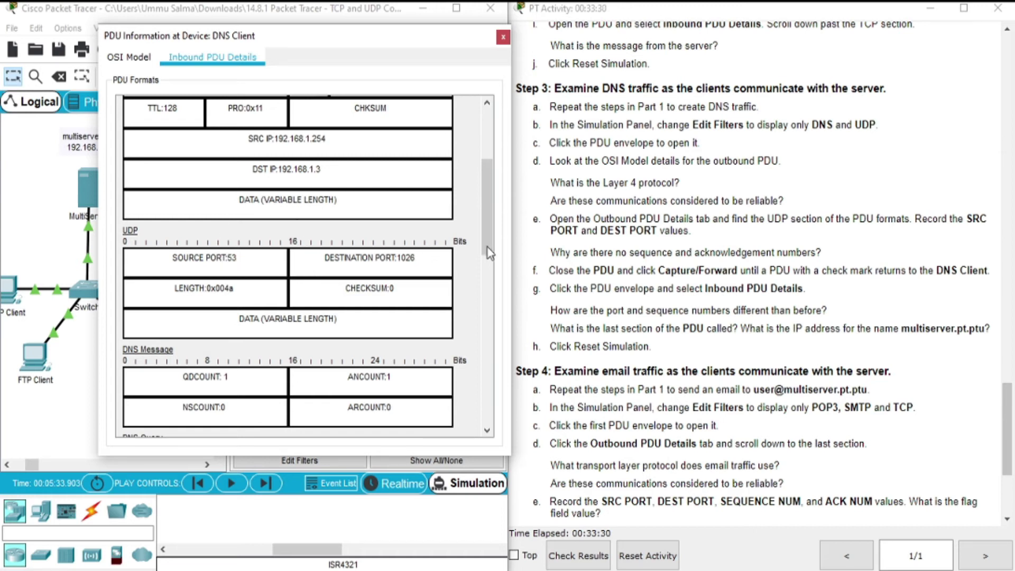
{"action": "left_click_drag", "start_coordinate": [488, 248], "coordinate": [485, 223]}
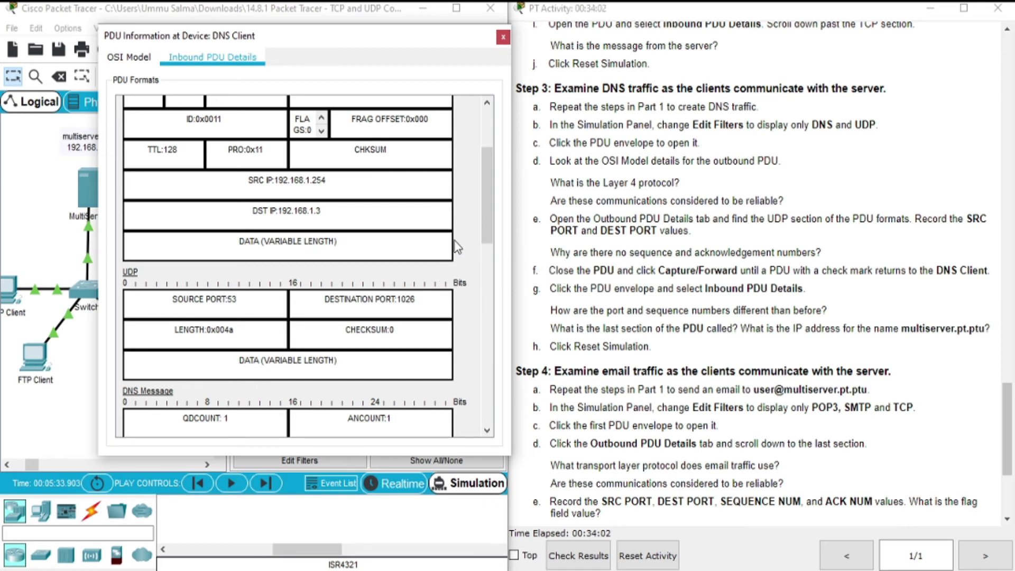
- Examine the DNS Query and DNS Answer sections of the inbound PDU details for the address of multiserver.pt.ptu
{"action": "left_click_drag", "start_coordinate": [488, 227], "coordinate": [487, 318]}
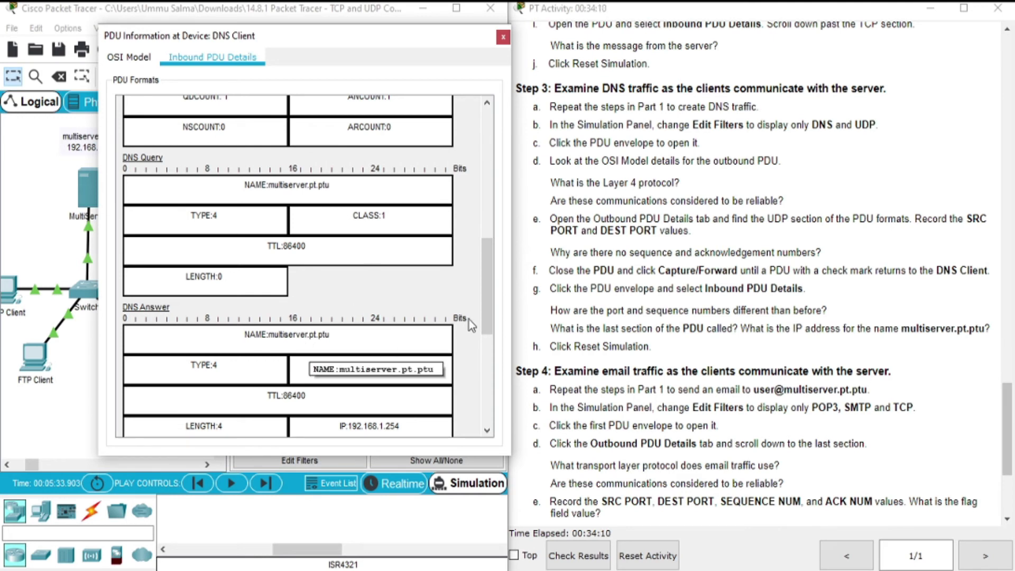
{"action": "left_click_drag", "start_coordinate": [486, 306], "coordinate": [492, 333]}
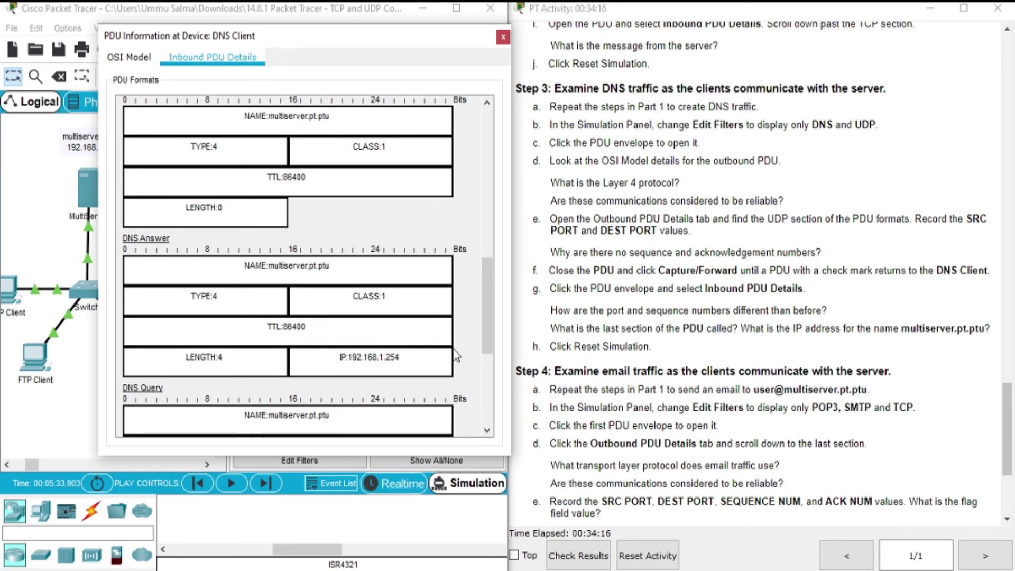
{"action": "left_click_drag", "start_coordinate": [488, 344], "coordinate": [469, 277]}
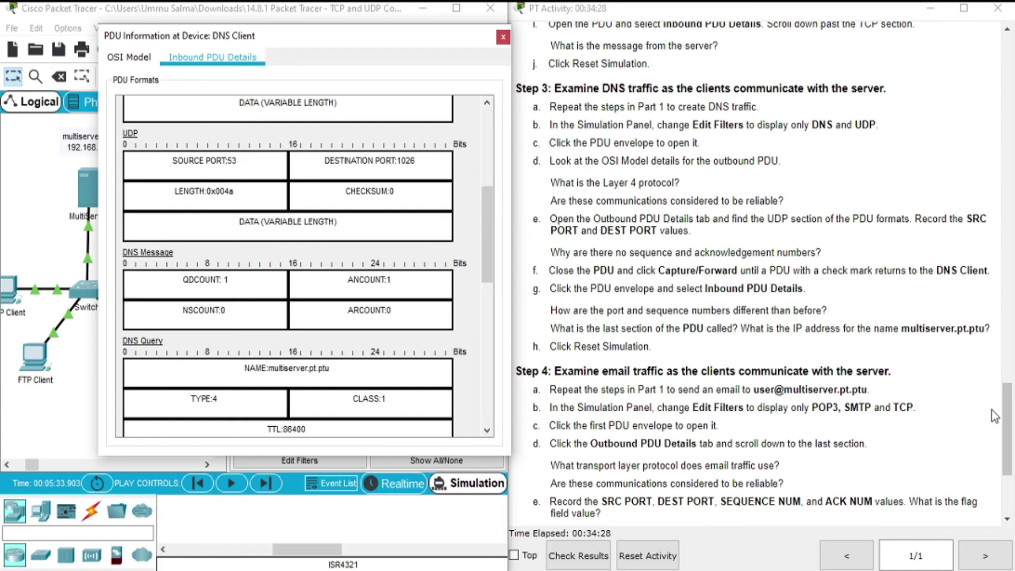
- Close the DNS Client's PDU information and reset the simulation
{"action": "left_click", "coordinate": [1009, 418]}
{"action": "scroll", "coordinate": [1009, 418], "scroll_direction": "down", "scroll_amount": 1}
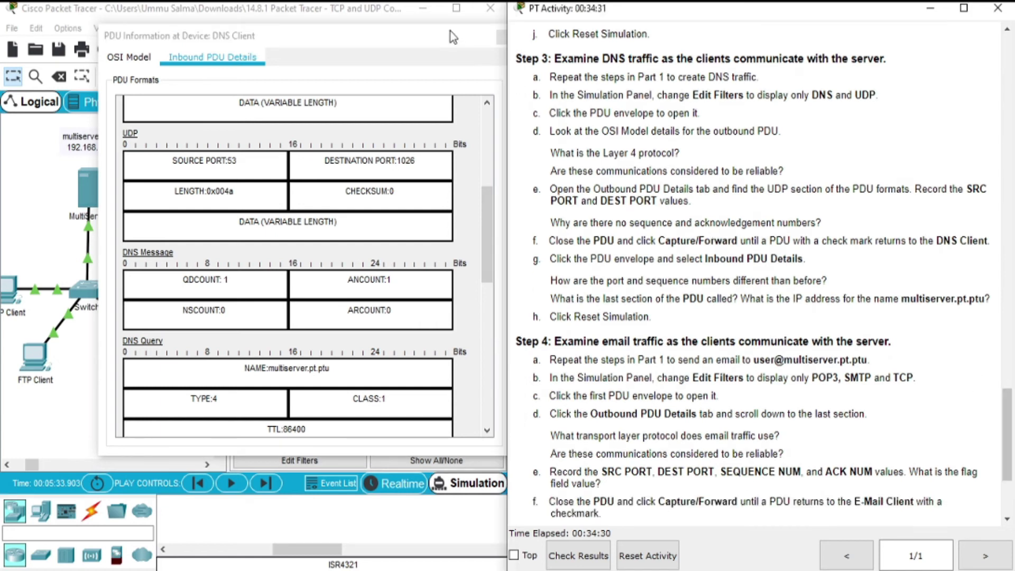
{"action": "left_click", "coordinate": [493, 45]}
{"action": "left_click", "coordinate": [498, 38]}
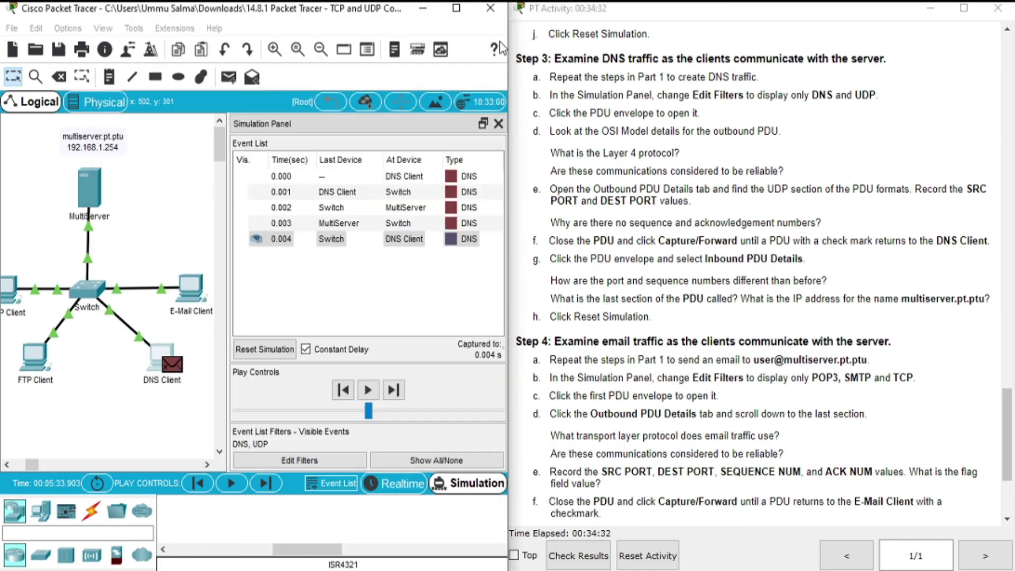
{"action": "left_click", "coordinate": [264, 352]}
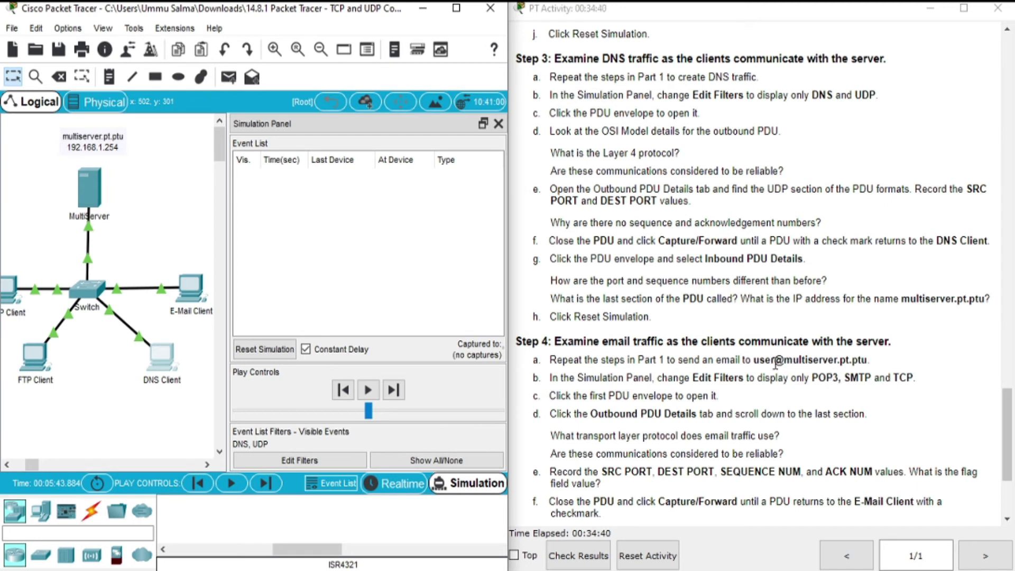
- Consult the email instructions in Part 1 Step 5 and start composing a new email on the E-Mail Client
{"action": "left_click_drag", "start_coordinate": [1010, 423], "coordinate": [989, 189]}
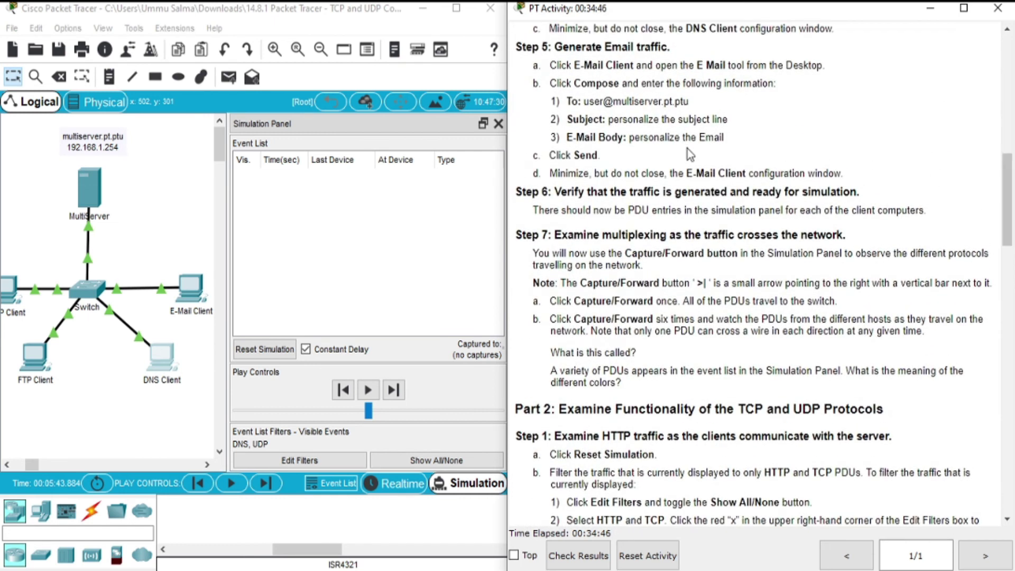
{"action": "left_click", "coordinate": [187, 294]}
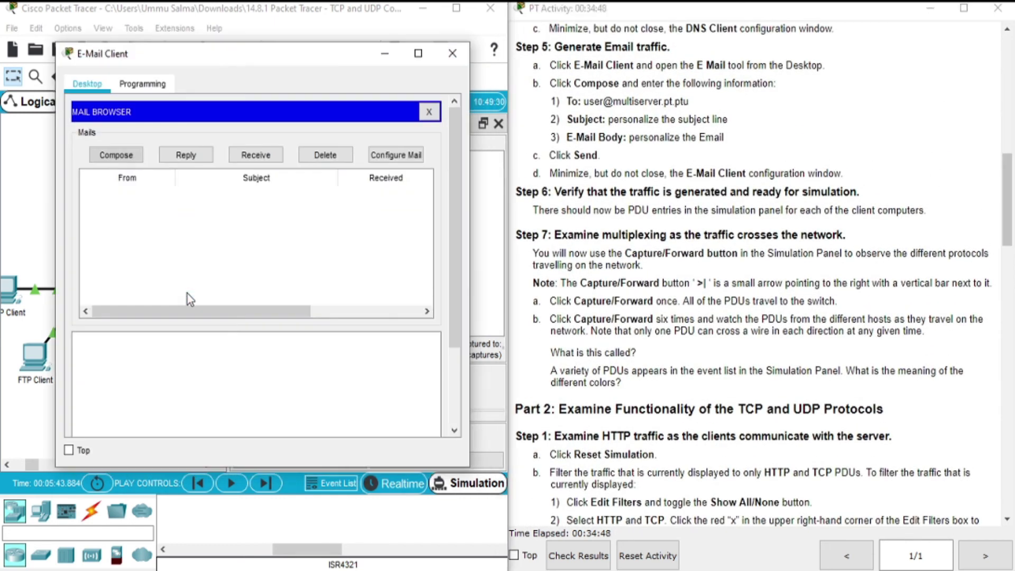
{"action": "left_click", "coordinate": [428, 112]}
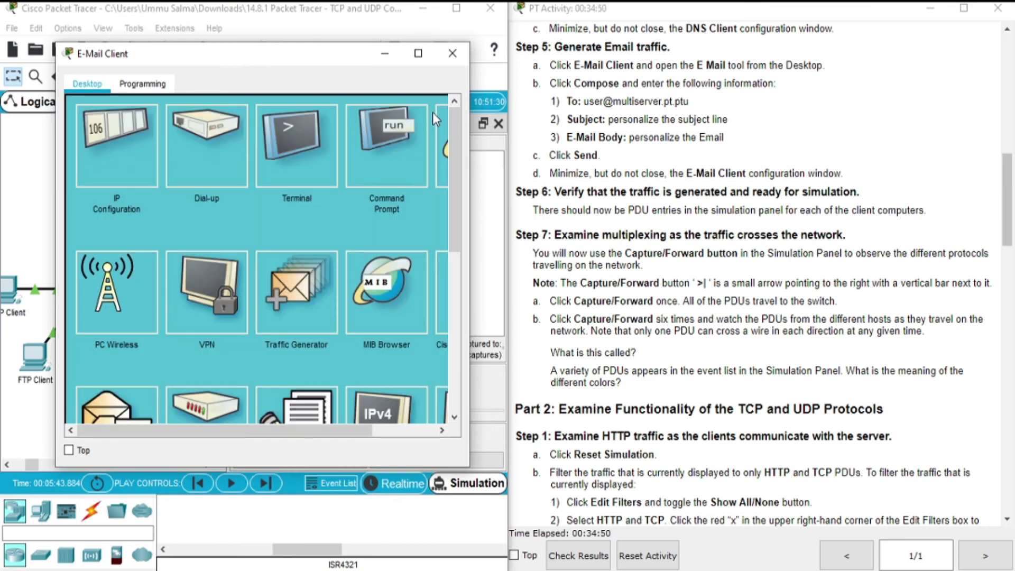
{"action": "left_click", "coordinate": [115, 400]}
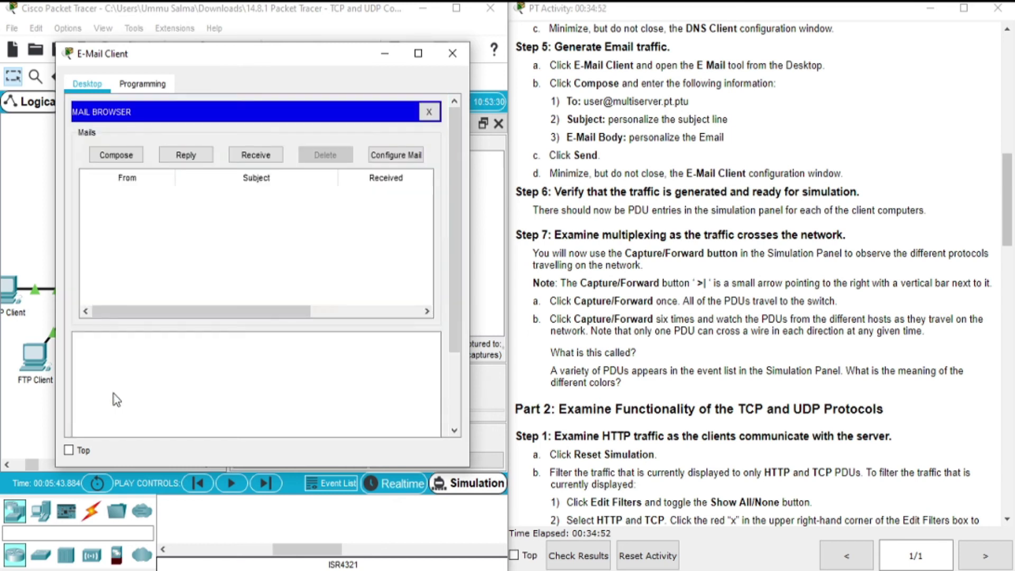
{"action": "left_click", "coordinate": [101, 157]}
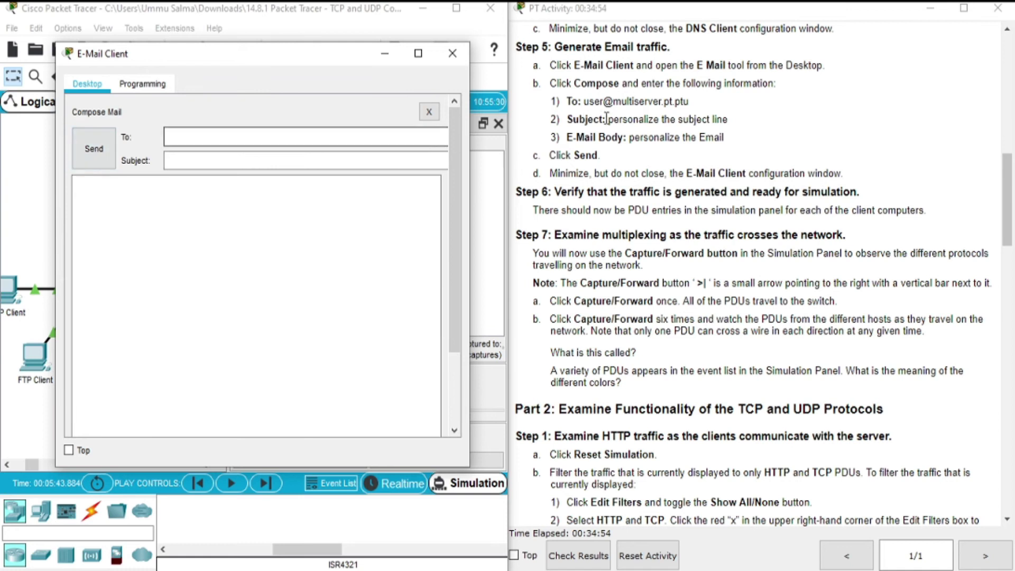
- Copy the recipient's email address and the subject "personalize the subject line" from the instructions into the new email
{"action": "left_click_drag", "start_coordinate": [585, 101], "coordinate": [691, 101]}
{"action": "key", "text": "ctrl+c"}
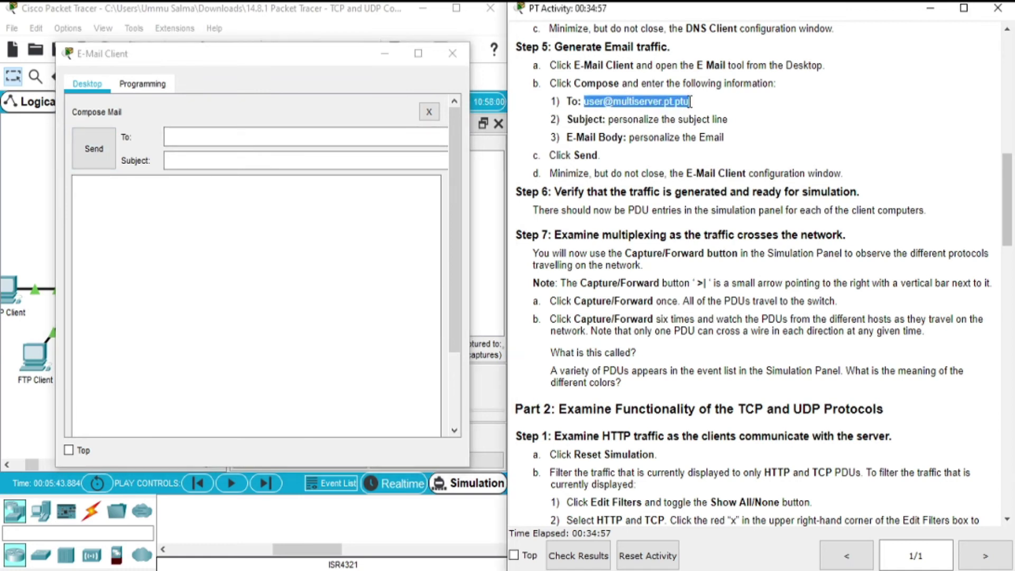
{"action": "left_click", "coordinate": [275, 135]}
{"action": "key", "text": "ctrl+v"}
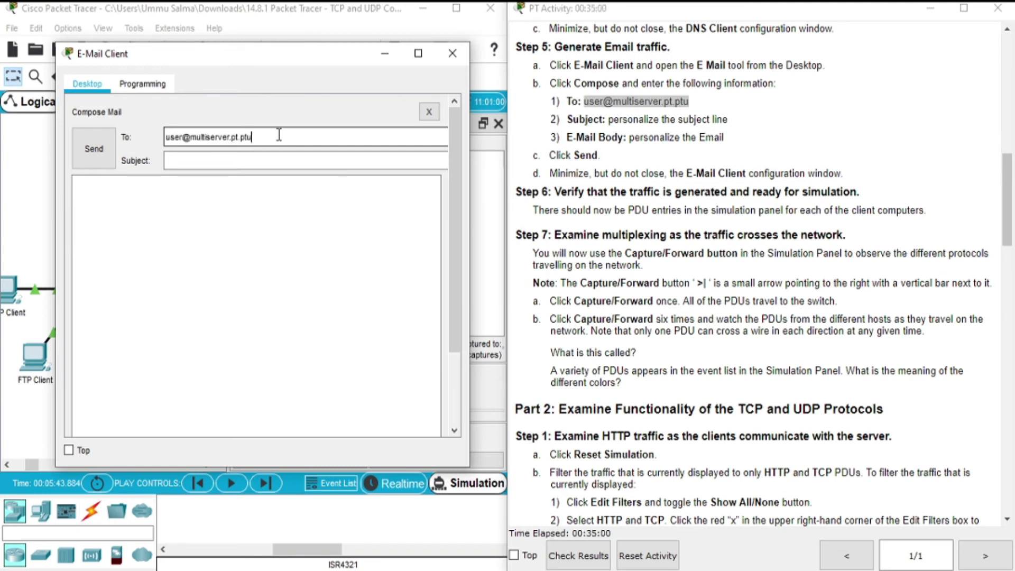
{"action": "left_click_drag", "start_coordinate": [609, 119], "coordinate": [731, 132]}
{"action": "key", "text": "ctrl+c"}
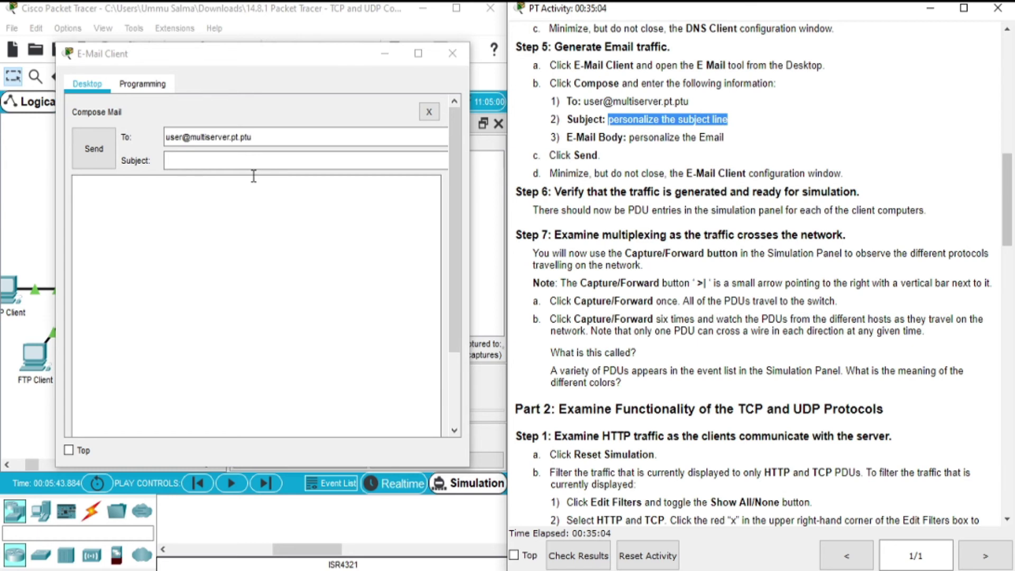
{"action": "left_click", "coordinate": [239, 163]}
{"action": "key", "text": "ctrl+v"}
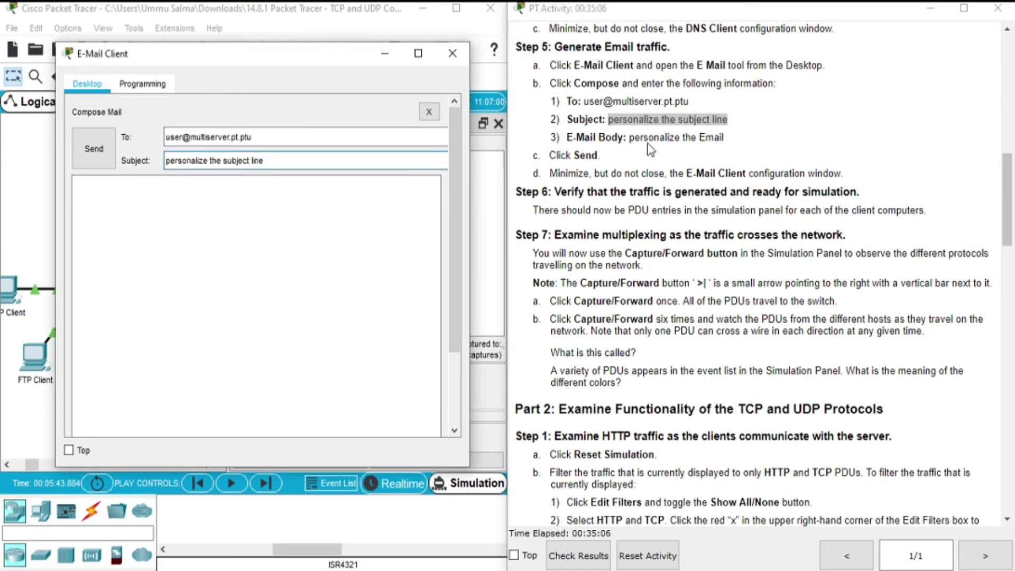
- Copy "personalize the Email" from the instructions into the email body, send the message, and minimize the E-Mail Client window
{"action": "left_click_drag", "start_coordinate": [631, 138], "coordinate": [750, 141]}
{"action": "key", "text": "ctrl+c"}
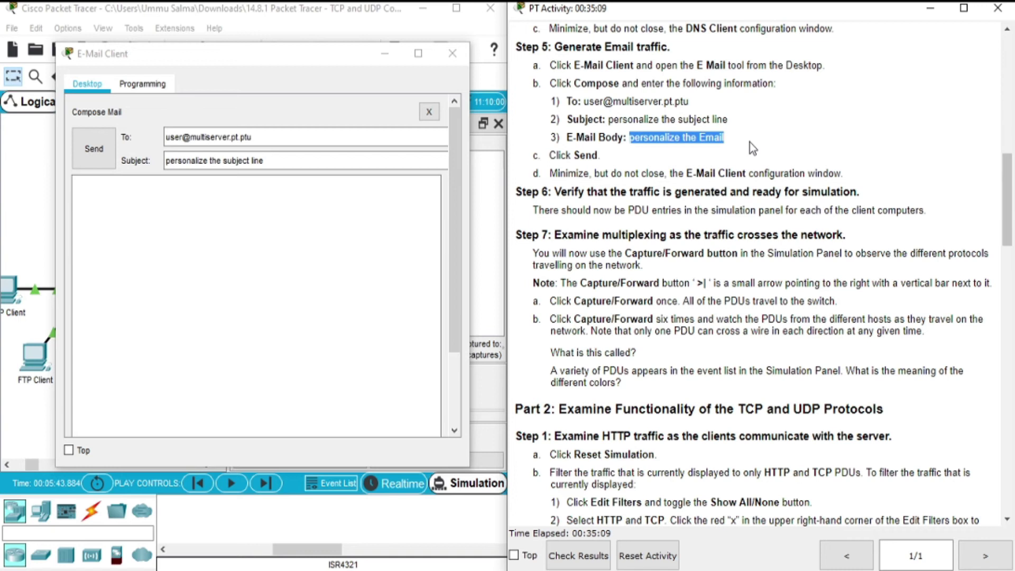
{"action": "left_click", "coordinate": [218, 220]}
{"action": "key", "text": "ctrl+v"}
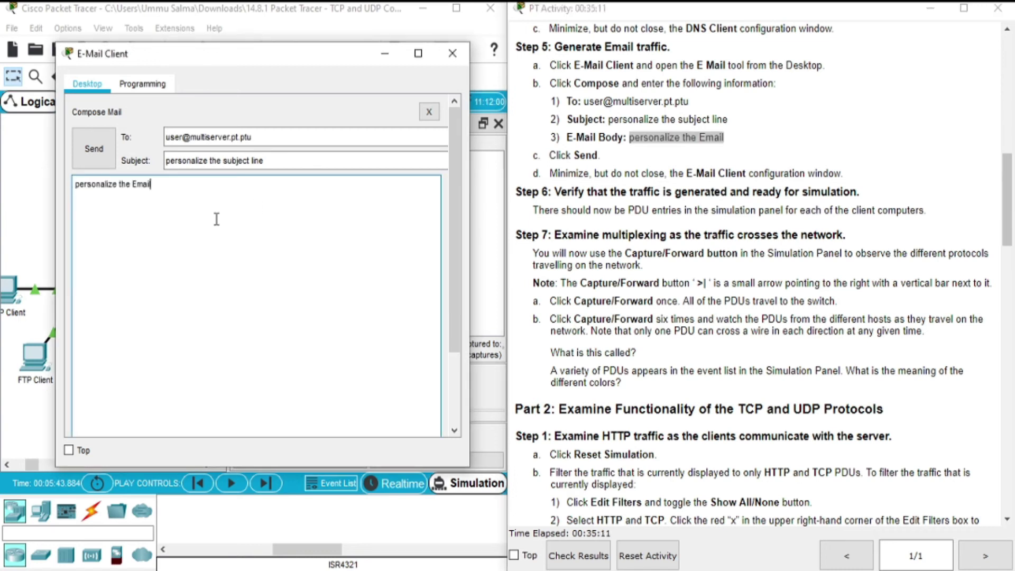
{"action": "left_click", "coordinate": [98, 154]}
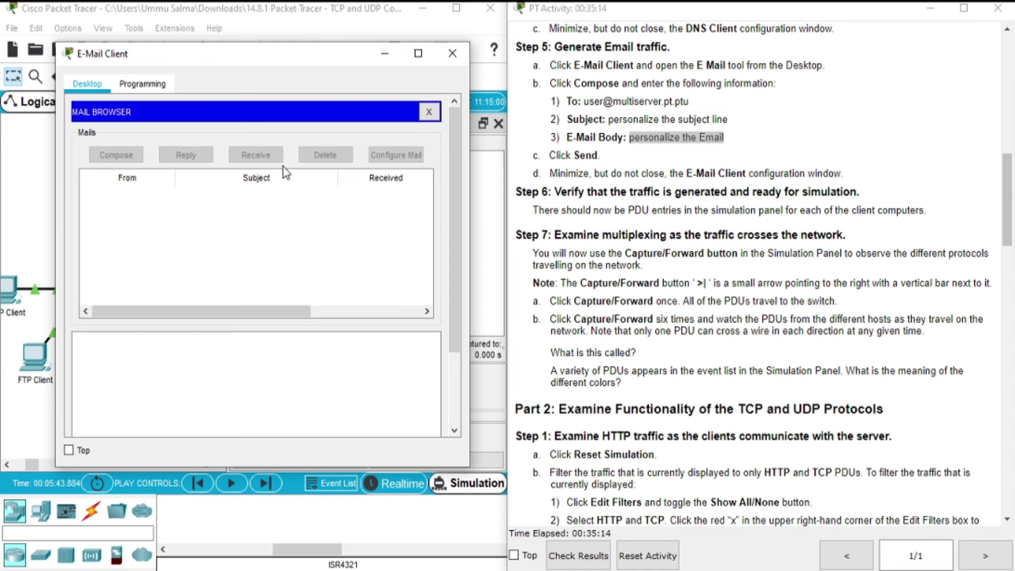
{"action": "left_click", "coordinate": [384, 57]}
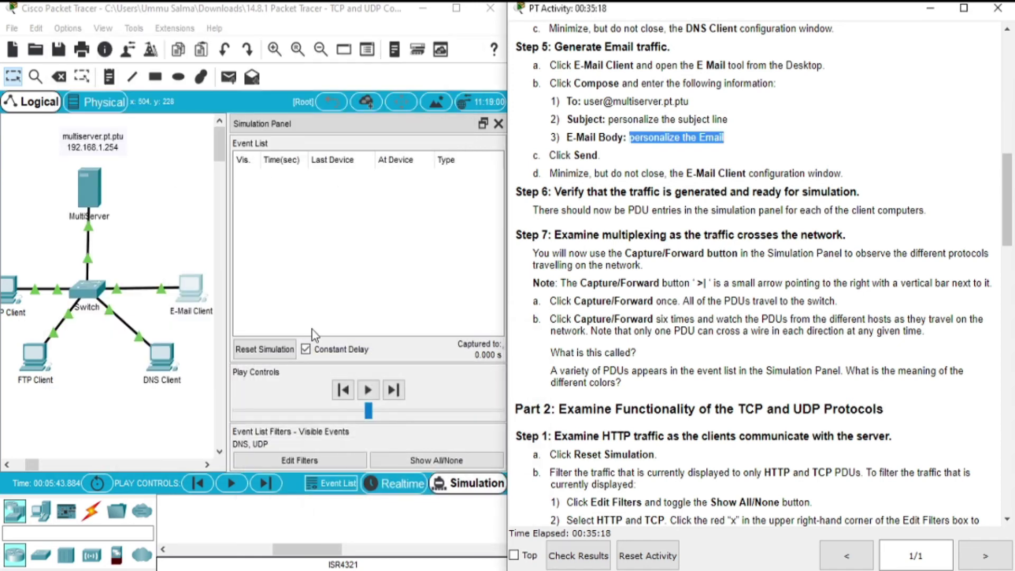
- Clear the event list filters and set them to display only POP3, SMTP and TCP, as Step 4 requires
{"action": "left_click", "coordinate": [415, 465]}
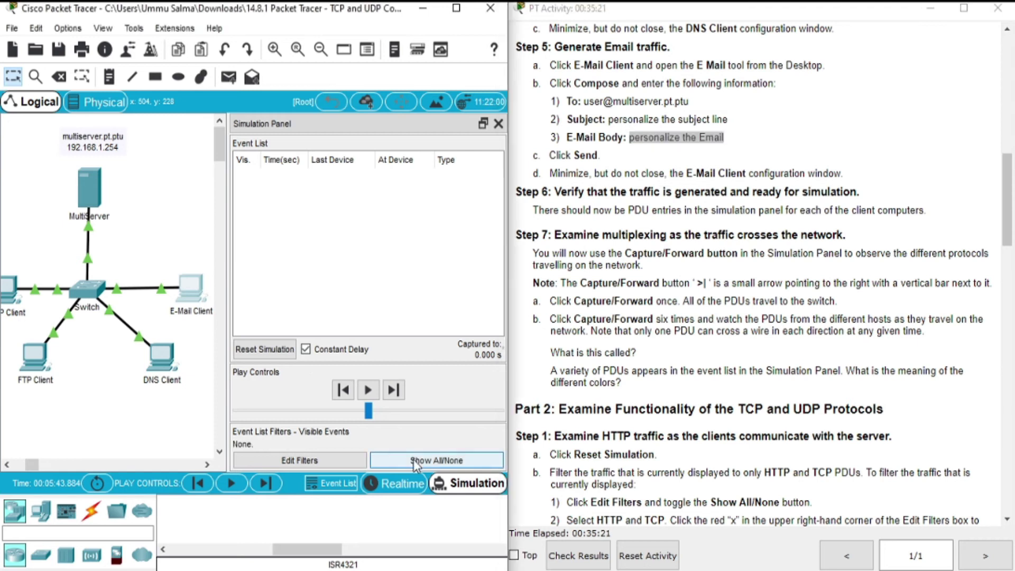
{"action": "left_click", "coordinate": [325, 455]}
{"action": "left_click_drag", "start_coordinate": [1008, 238], "coordinate": [1001, 514]}
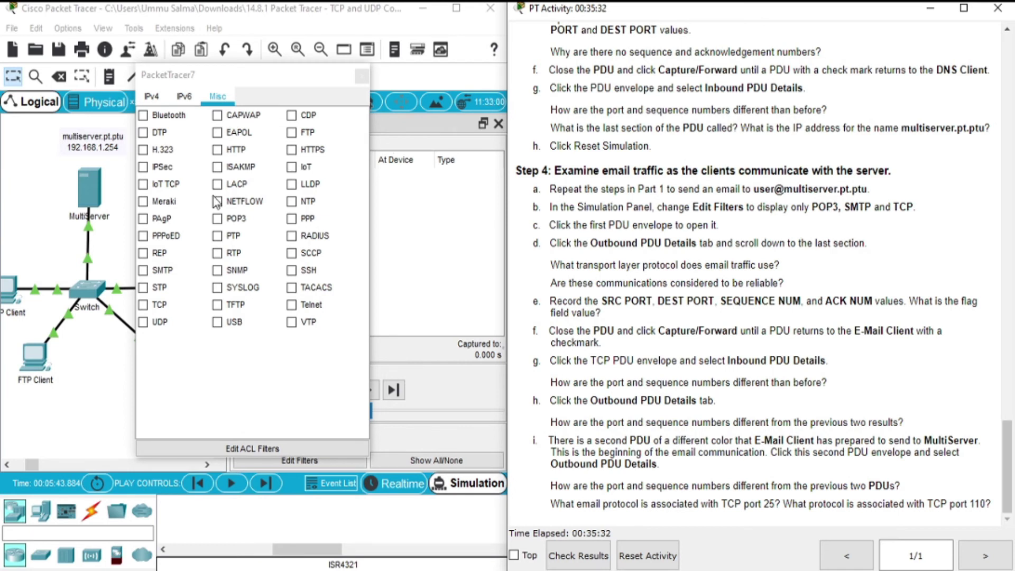
{"action": "left_click", "coordinate": [217, 218]}
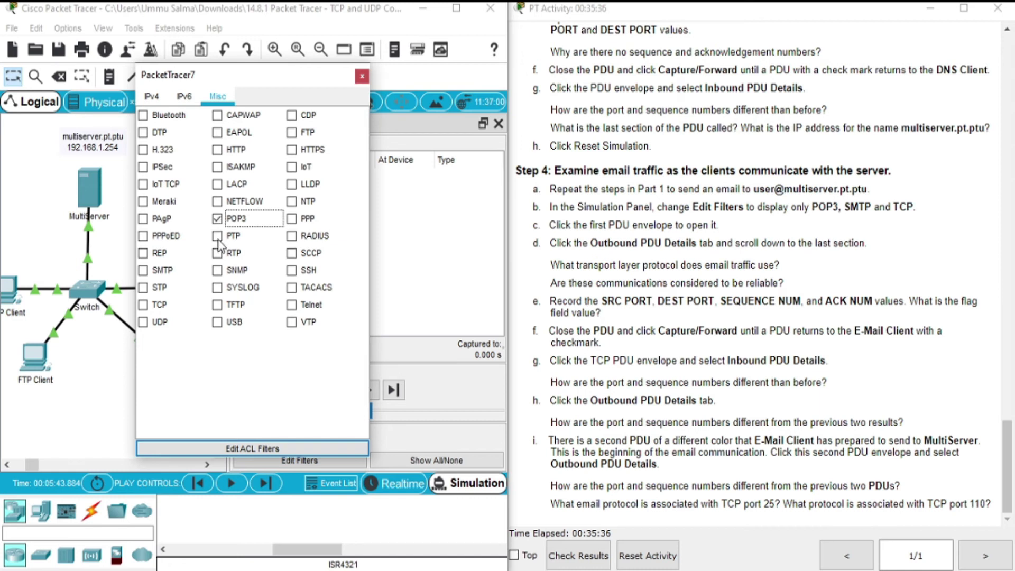
{"action": "left_click", "coordinate": [168, 271]}
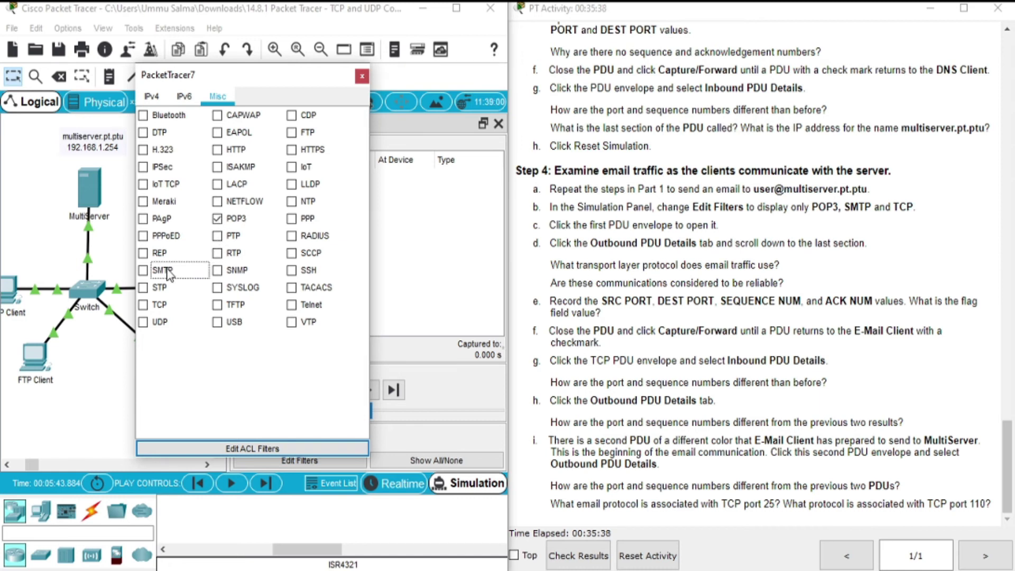
{"action": "left_click", "coordinate": [144, 272]}
{"action": "left_click", "coordinate": [362, 77]}
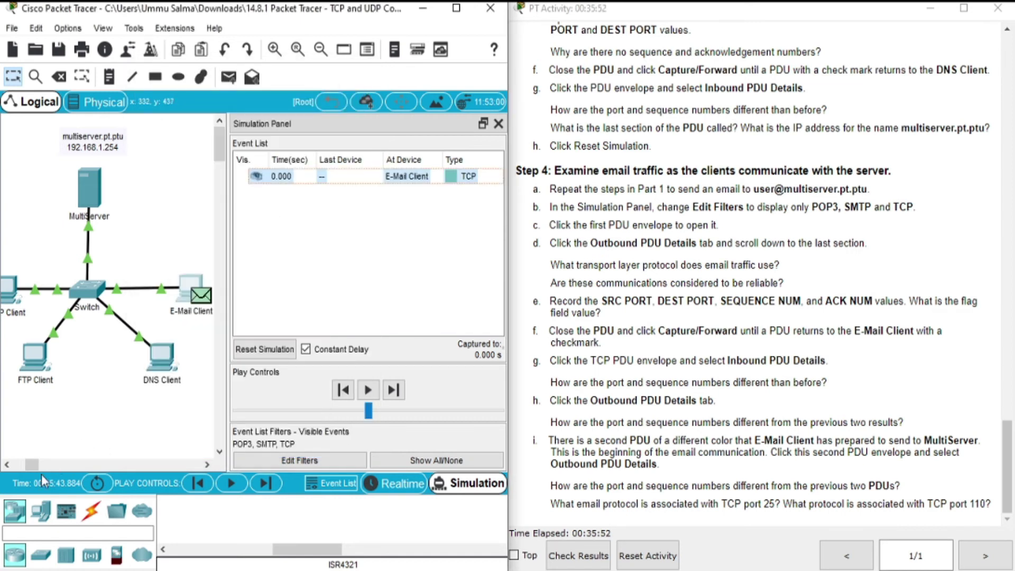
- Open the TCP PDU at the E-Mail Client and examine the ports, sequence and acknowledgement numbers, and flags in its outbound TCP section
{"action": "left_click_drag", "start_coordinate": [30, 464], "coordinate": [31, 464]}
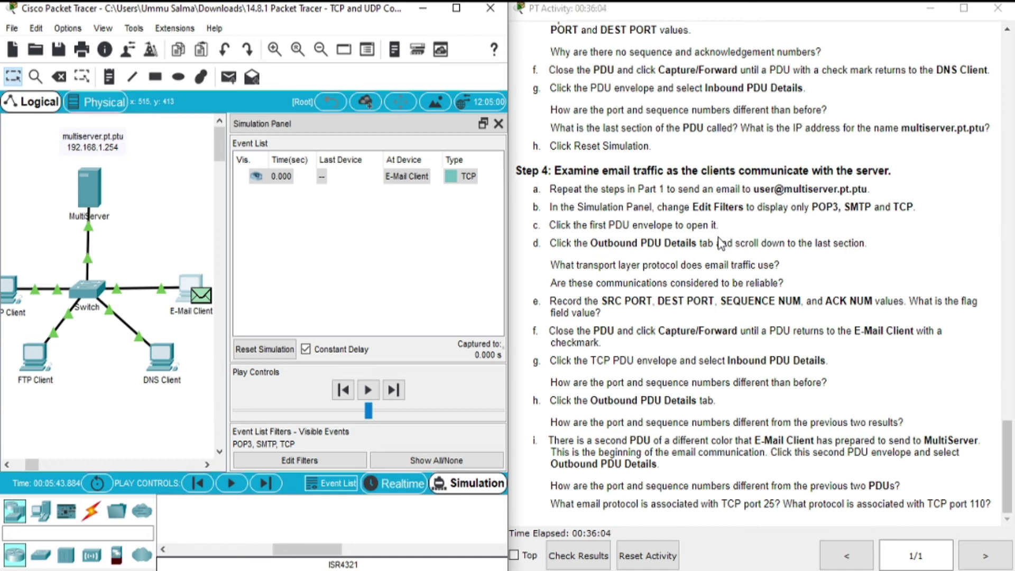
{"action": "left_click", "coordinate": [198, 298]}
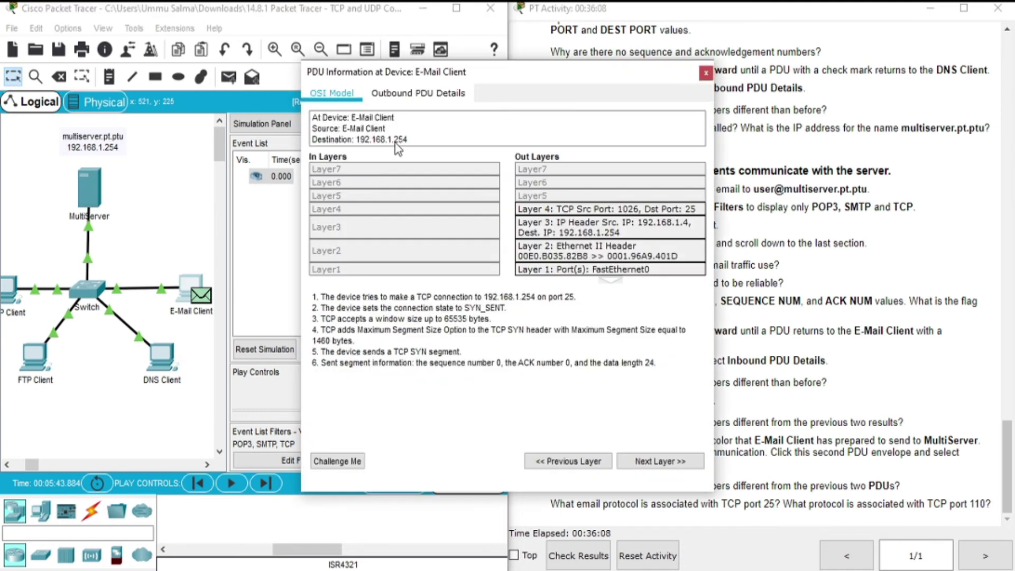
{"action": "left_click_drag", "start_coordinate": [394, 73], "coordinate": [198, 59]}
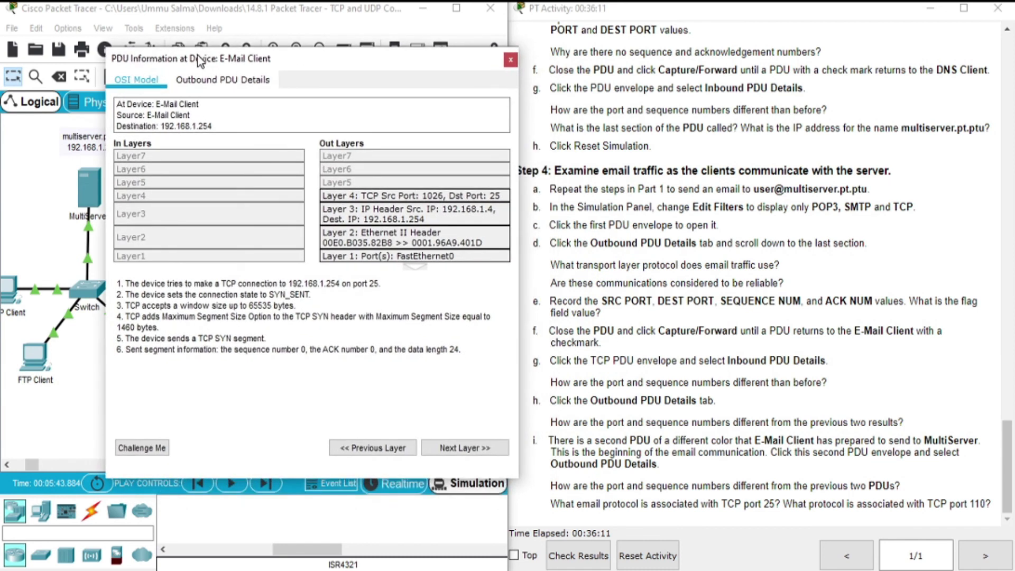
{"action": "left_click", "coordinate": [214, 80]}
{"action": "left_click_drag", "start_coordinate": [495, 206], "coordinate": [491, 296]}
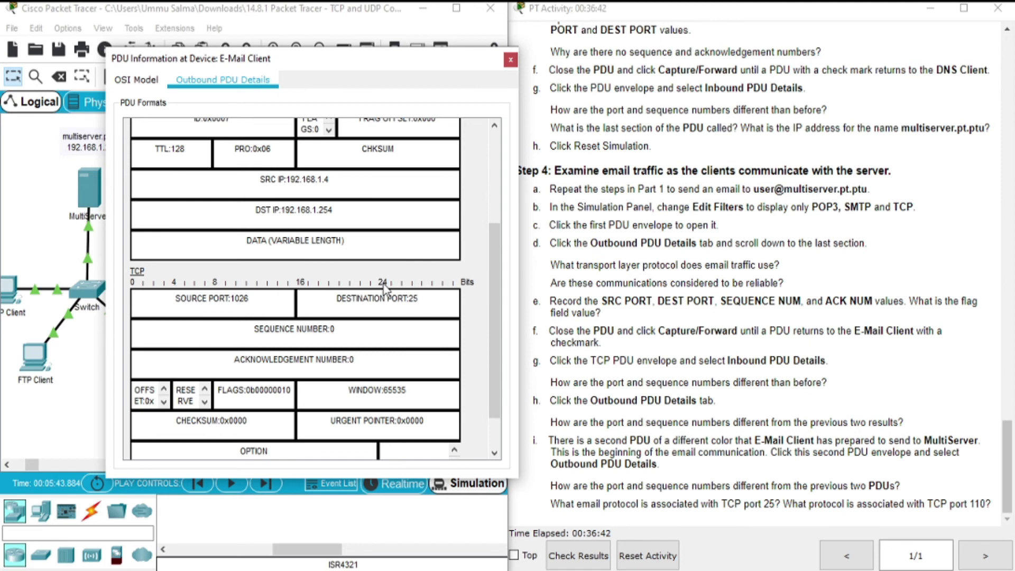
{"action": "left_click", "coordinate": [643, 265]}
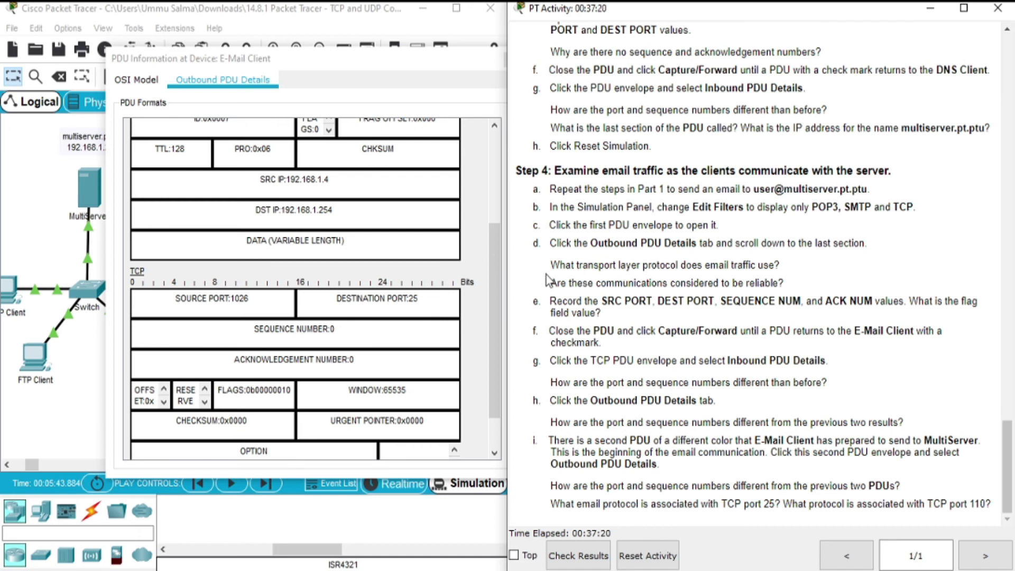
{"action": "left_click_drag", "start_coordinate": [497, 252], "coordinate": [483, 271]}
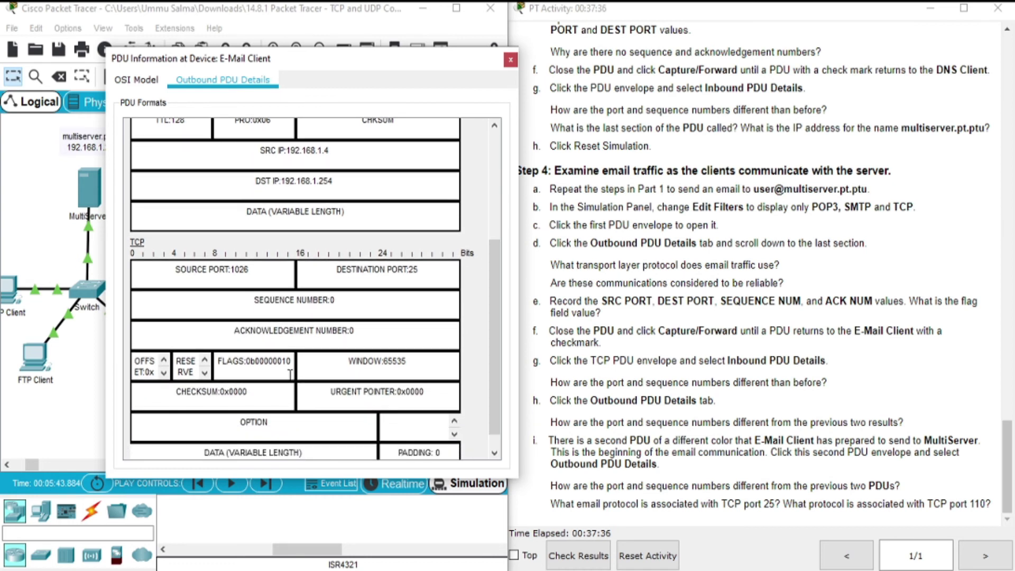
{"action": "mouse_move", "coordinate": [1008, 438]}
{"action": "left_mouse_down"}
{"action": "mouse_move", "coordinate": [996, 272]}
{"action": "mouse_move", "coordinate": [989, 285]}
{"action": "mouse_move", "coordinate": [1010, 425]}
{"action": "left_mouse_up"}
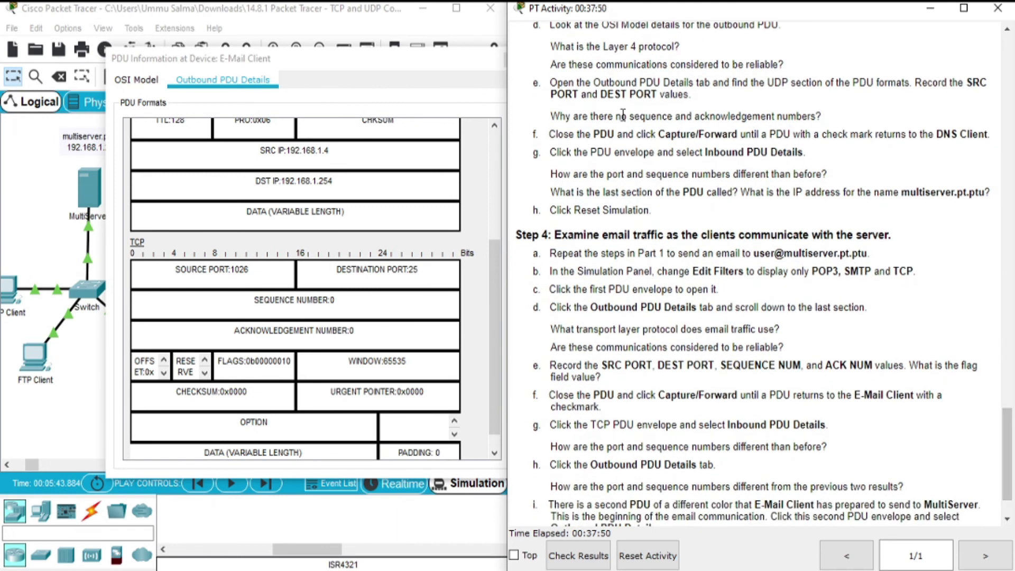
- Close the PDU details and advance the simulation one event at a time until the TCP PDU returns to the E-Mail Client
{"action": "left_click", "coordinate": [436, 74]}
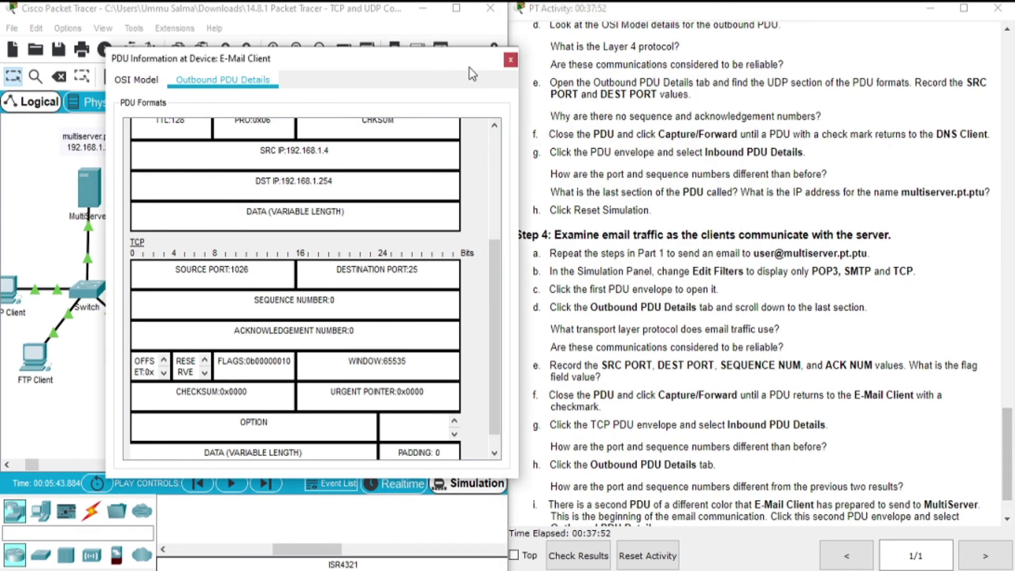
{"action": "left_click", "coordinate": [507, 62]}
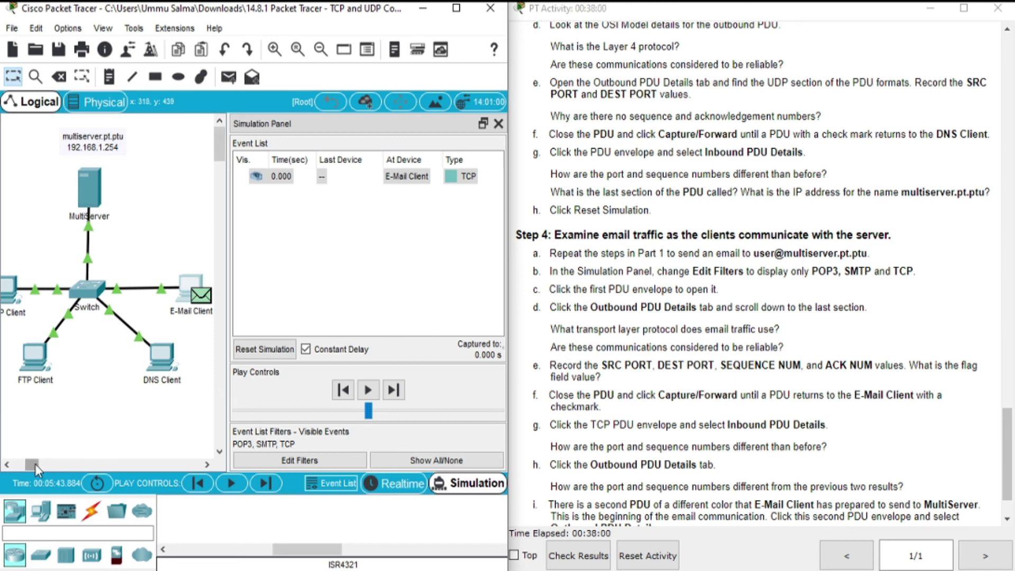
{"action": "left_click_drag", "start_coordinate": [35, 465], "coordinate": [39, 461]}
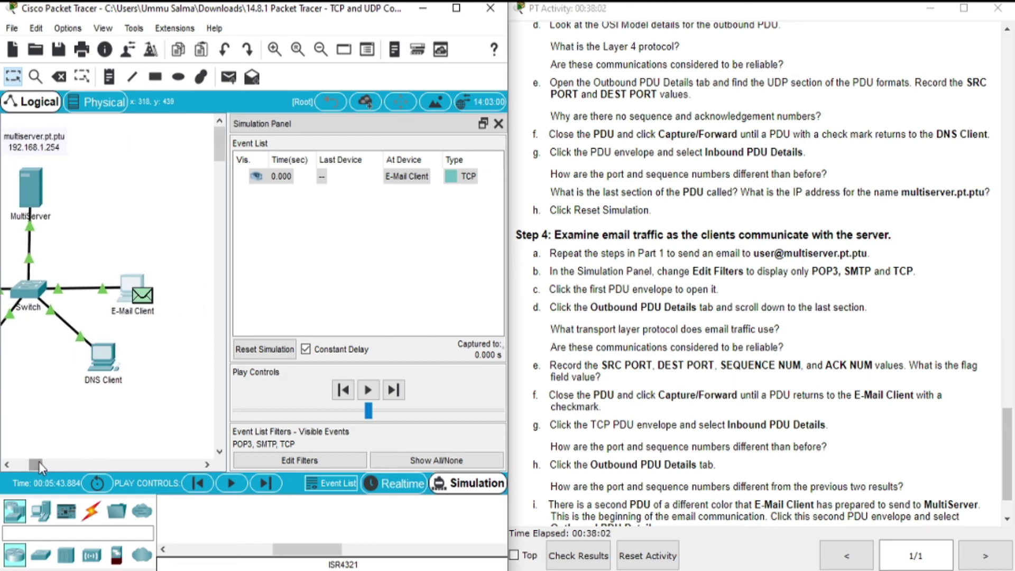
{"action": "left_click", "coordinate": [393, 390]}
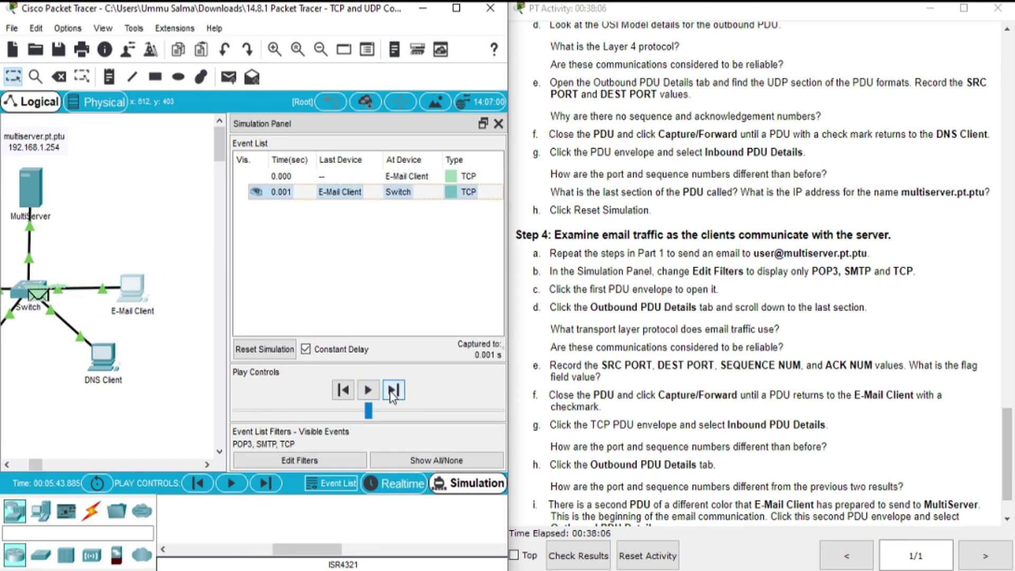
{"action": "left_click", "coordinate": [393, 391]}
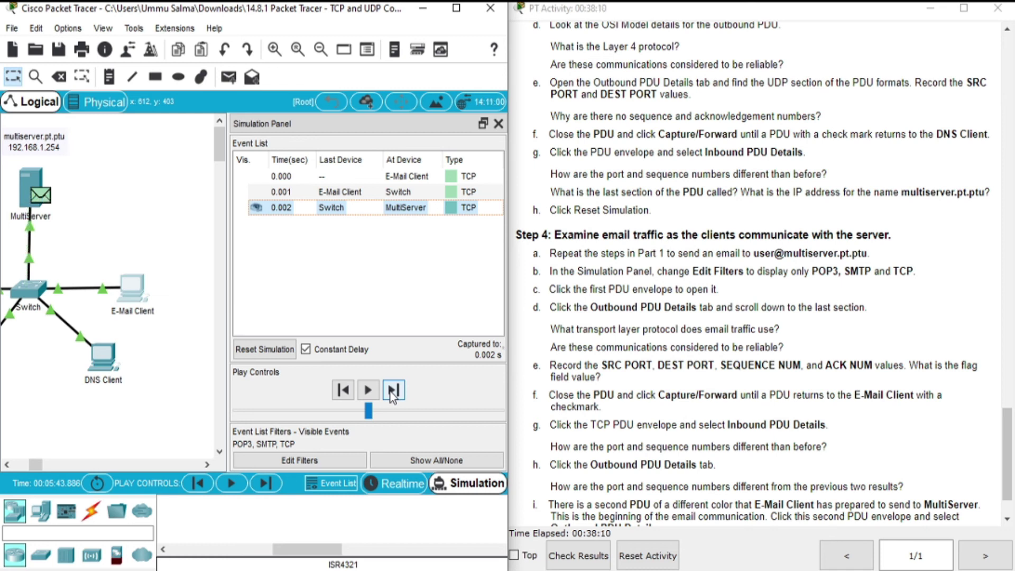
{"action": "left_click", "coordinate": [392, 391]}
{"action": "left_click", "coordinate": [393, 390]}
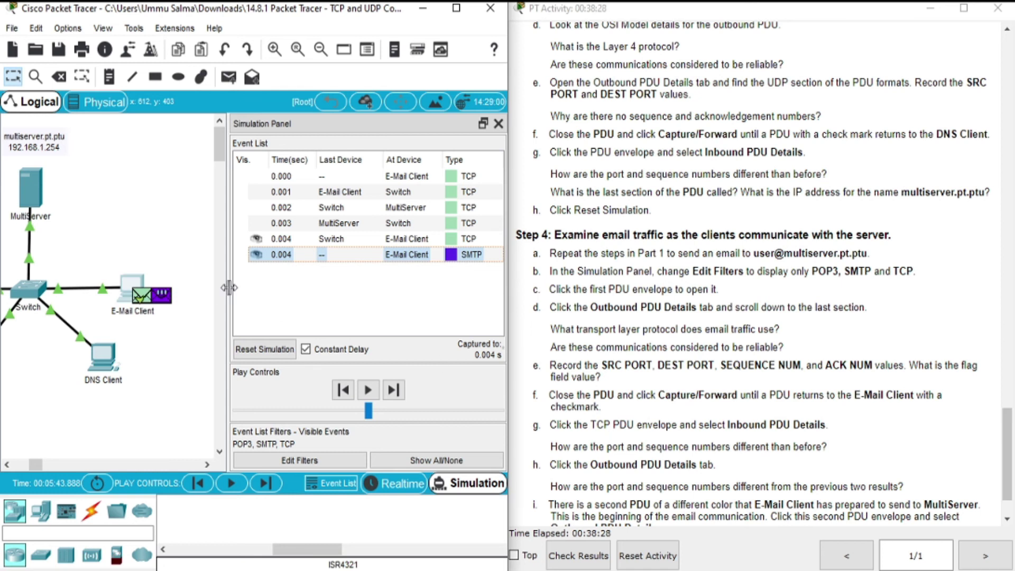
- Open the returned TCP PDU at the E-Mail Client and examine the ports, sequence and acknowledgement numbers in its inbound TCP section
{"action": "left_click", "coordinate": [143, 297]}
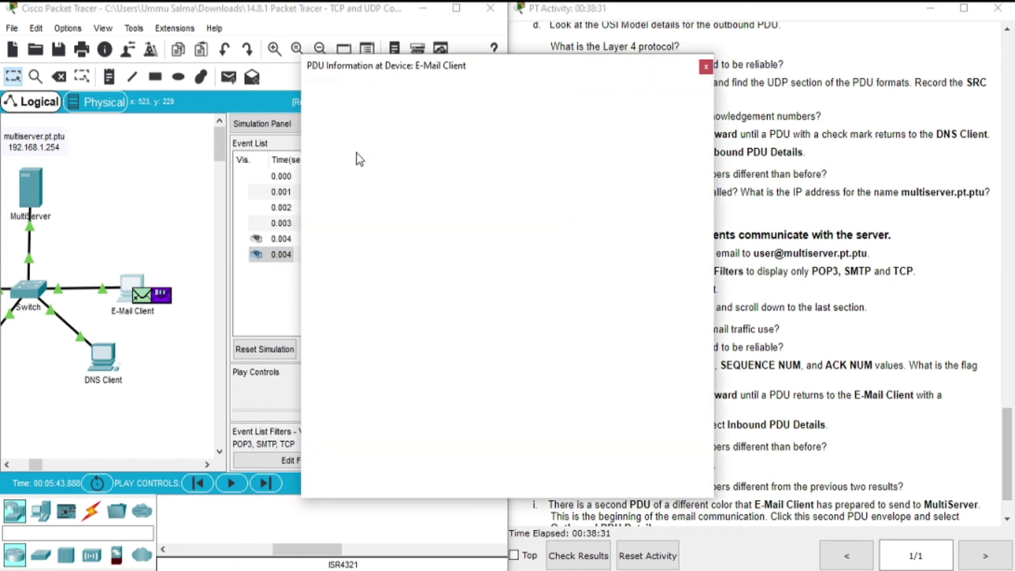
{"action": "left_click_drag", "start_coordinate": [402, 66], "coordinate": [190, 74]}
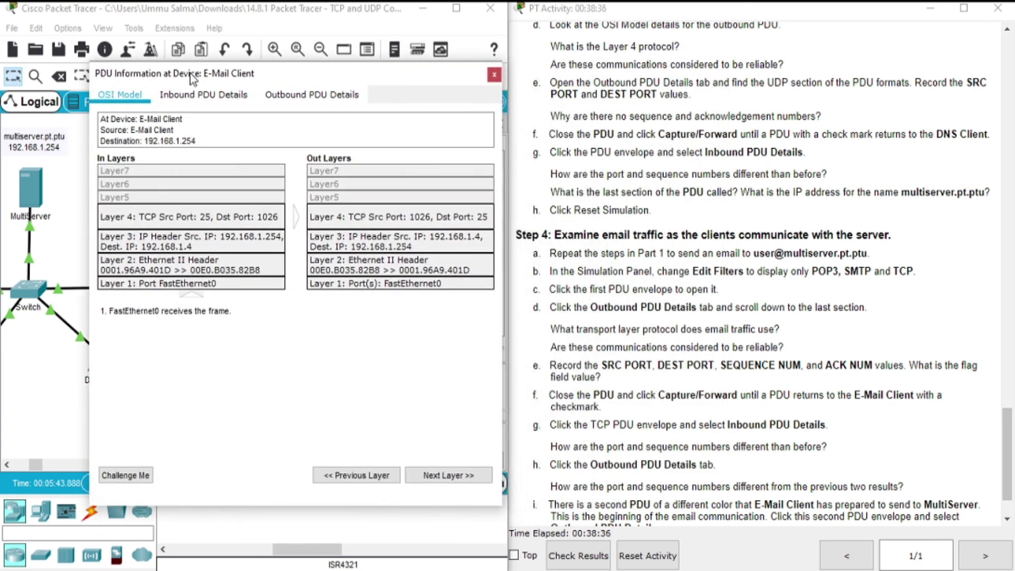
{"action": "left_click", "coordinate": [165, 98]}
{"action": "left_click_drag", "start_coordinate": [471, 186], "coordinate": [484, 307]}
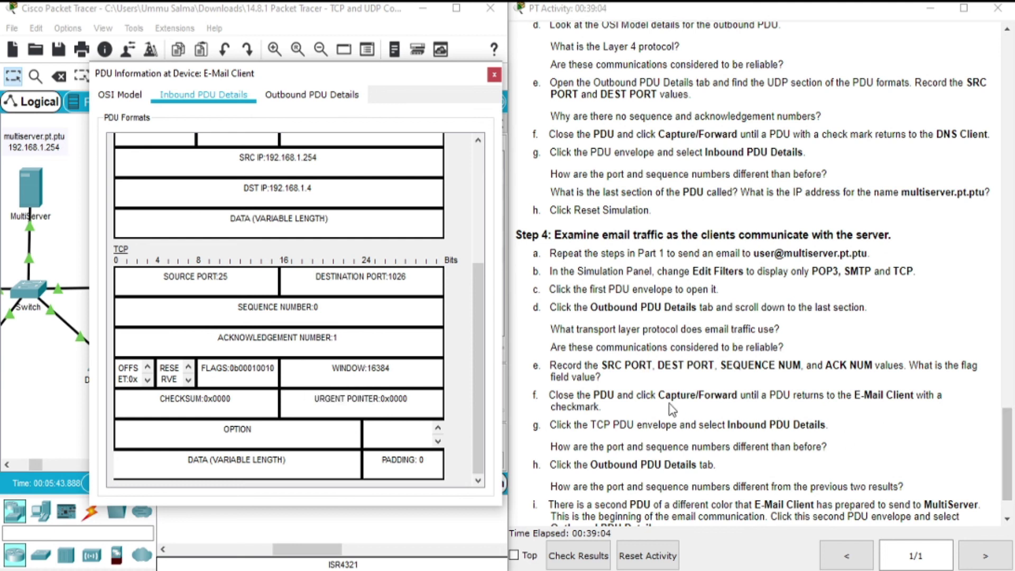
{"action": "left_click_drag", "start_coordinate": [1009, 442], "coordinate": [1012, 476]}
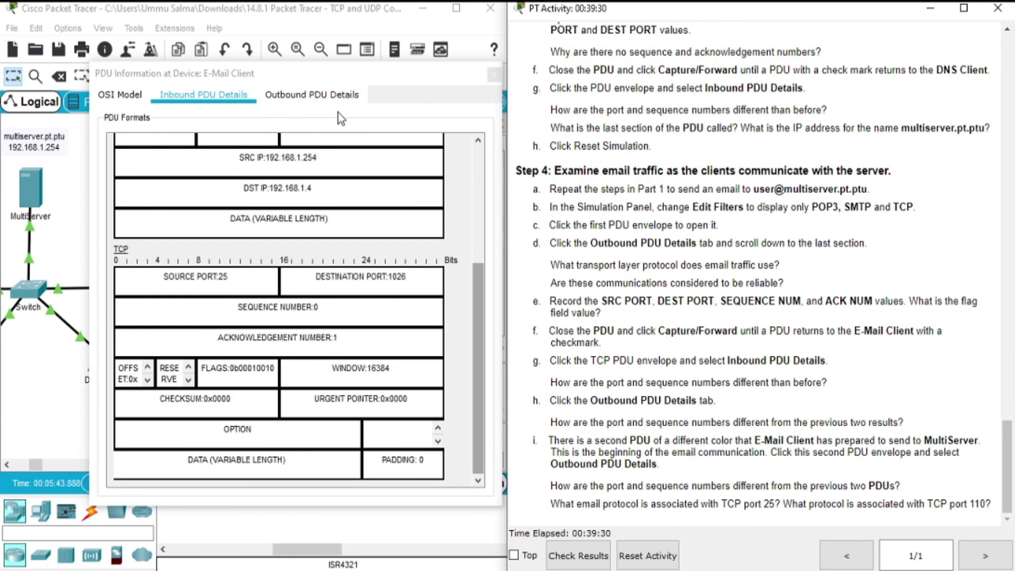
- Examine the returned PDU's outbound TCP section and compare its flags with the flag table in the Step 1 instructions
{"action": "left_click", "coordinate": [309, 97]}
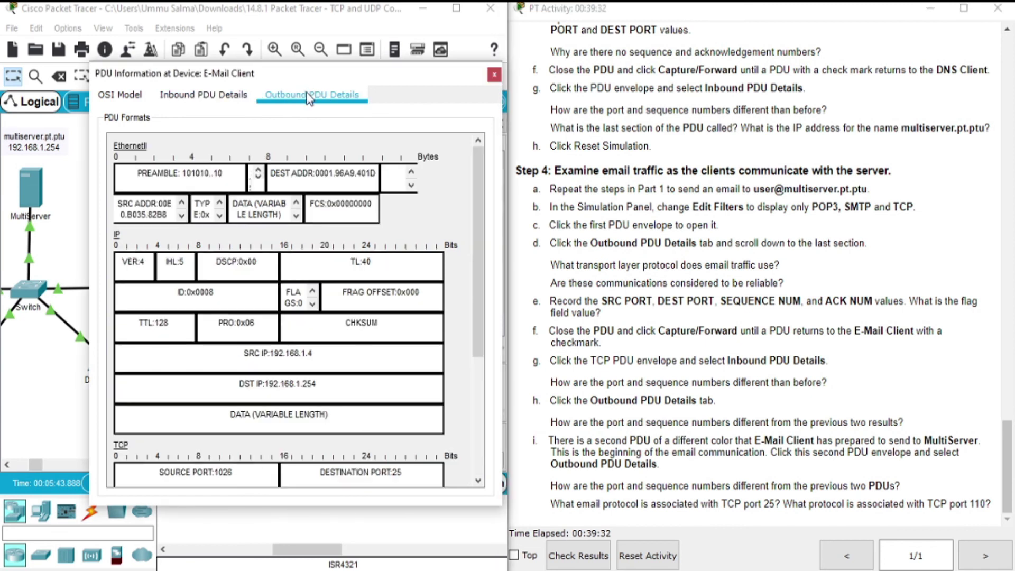
{"action": "left_click_drag", "start_coordinate": [479, 247], "coordinate": [487, 350]}
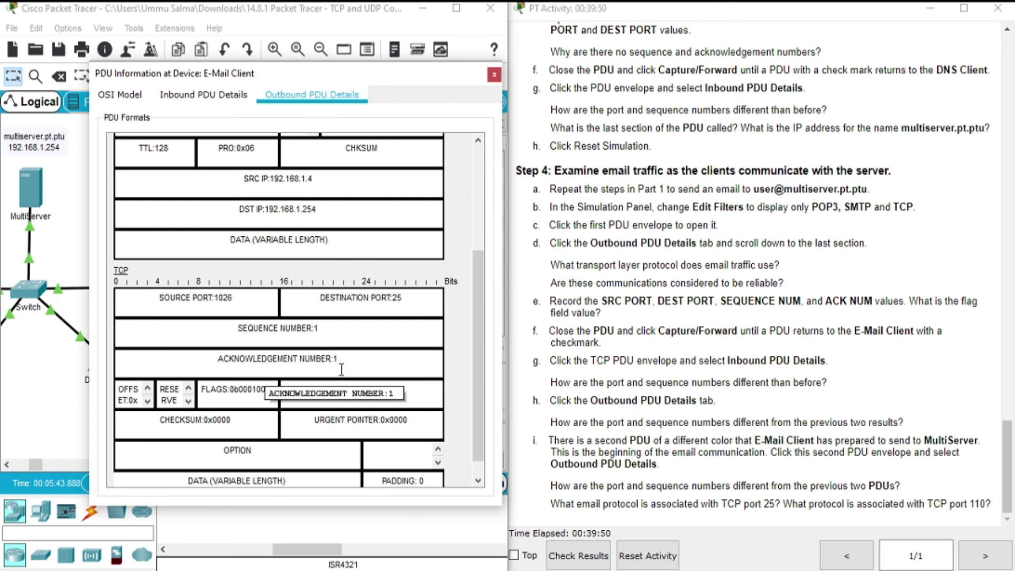
{"action": "left_click", "coordinate": [257, 389]}
{"action": "left_click_drag", "start_coordinate": [1007, 444], "coordinate": [982, 322]}
{"action": "scroll", "coordinate": [982, 322], "scroll_direction": "up", "scroll_amount": 7}
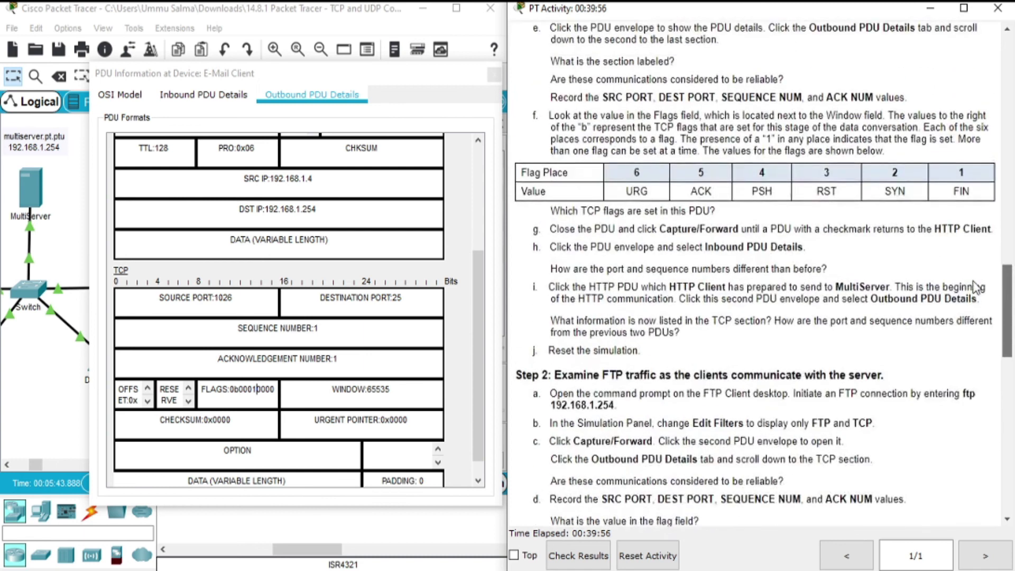
{"action": "scroll", "coordinate": [975, 331], "scroll_direction": "down", "scroll_amount": 7}
{"action": "scroll", "coordinate": [976, 364], "scroll_direction": "down", "scroll_amount": 7}
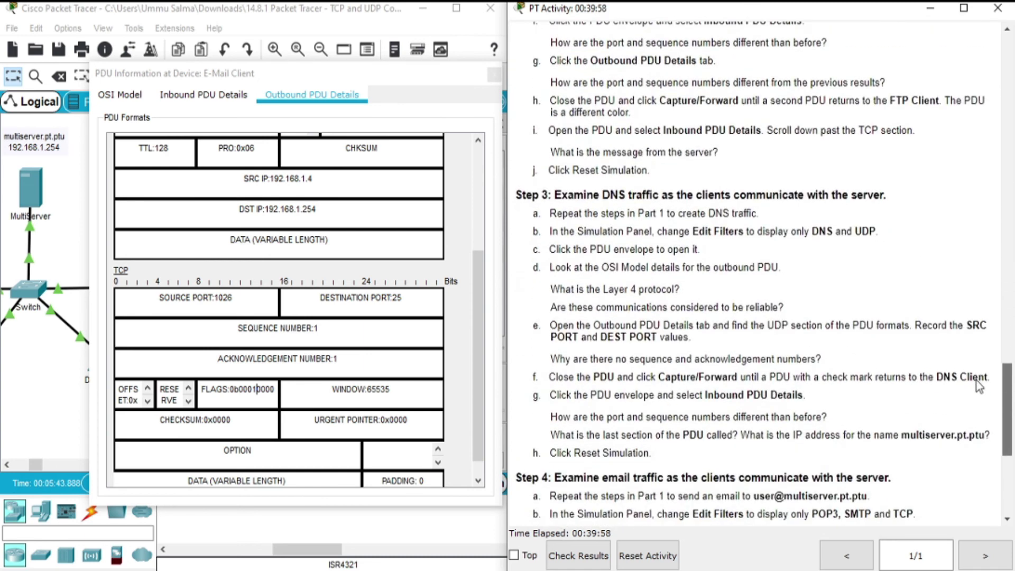
{"action": "scroll", "coordinate": [984, 429], "scroll_direction": "down", "scroll_amount": 3}
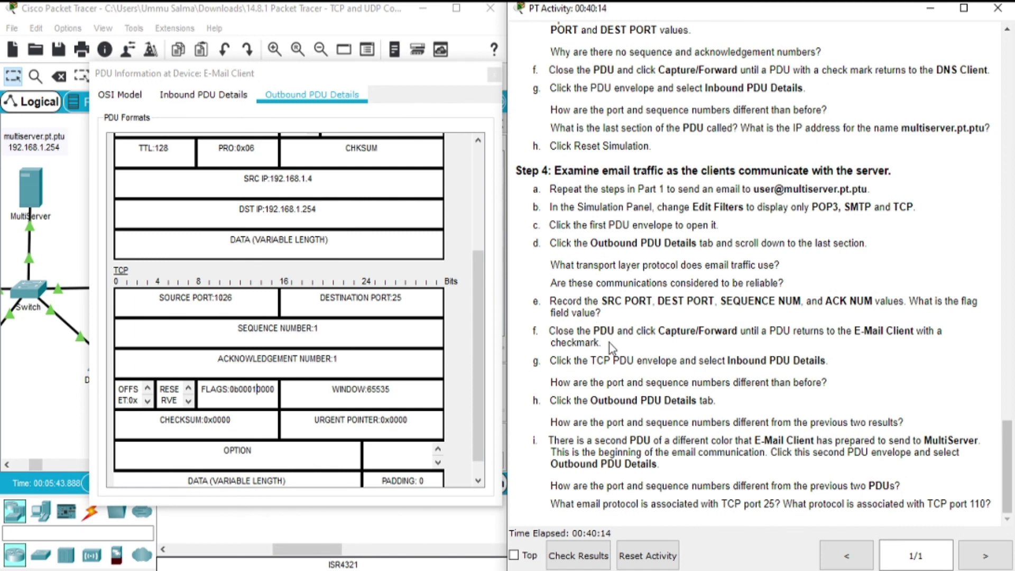
- Review the outbound IP and TCP fields of the returned PDU against the Step 4 questions, and close its details
{"action": "left_click", "coordinate": [477, 310]}
{"action": "scroll", "coordinate": [476, 303], "scroll_direction": "up", "scroll_amount": 4}
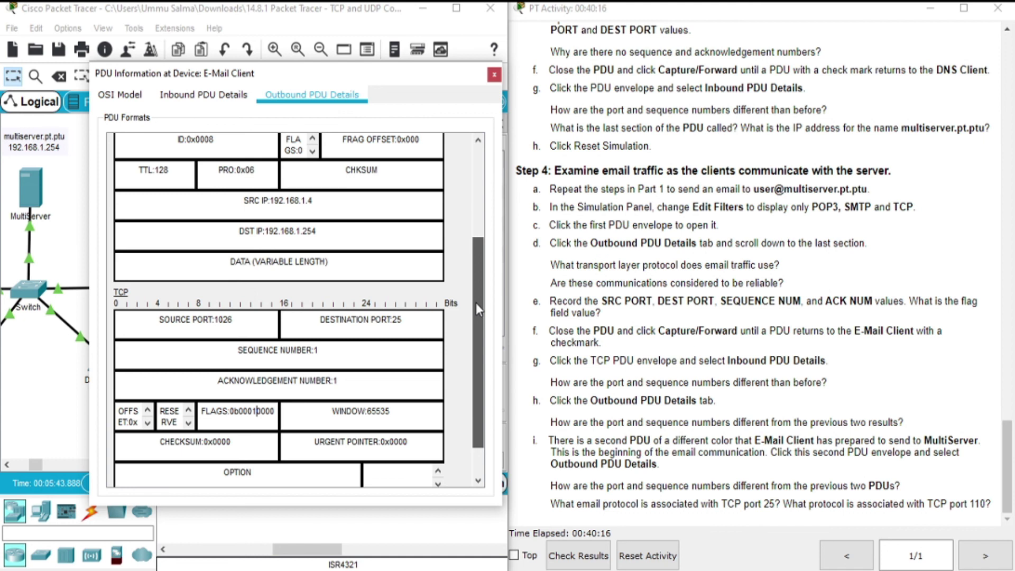
{"action": "scroll", "coordinate": [488, 236], "scroll_direction": "up", "scroll_amount": 3}
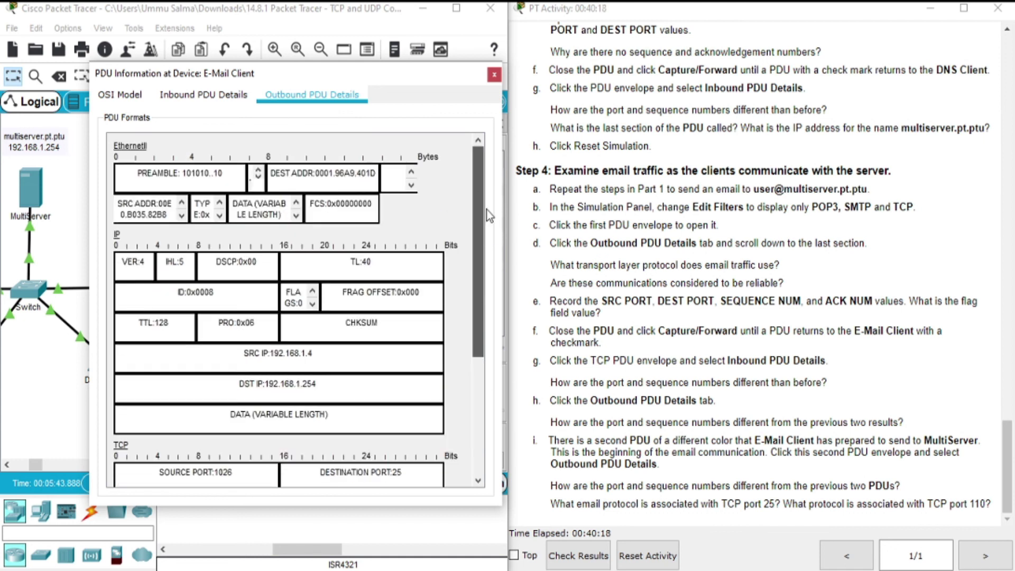
{"action": "scroll", "coordinate": [484, 285], "scroll_direction": "down", "scroll_amount": 4}
{"action": "scroll", "coordinate": [484, 295], "scroll_direction": "down", "scroll_amount": 1}
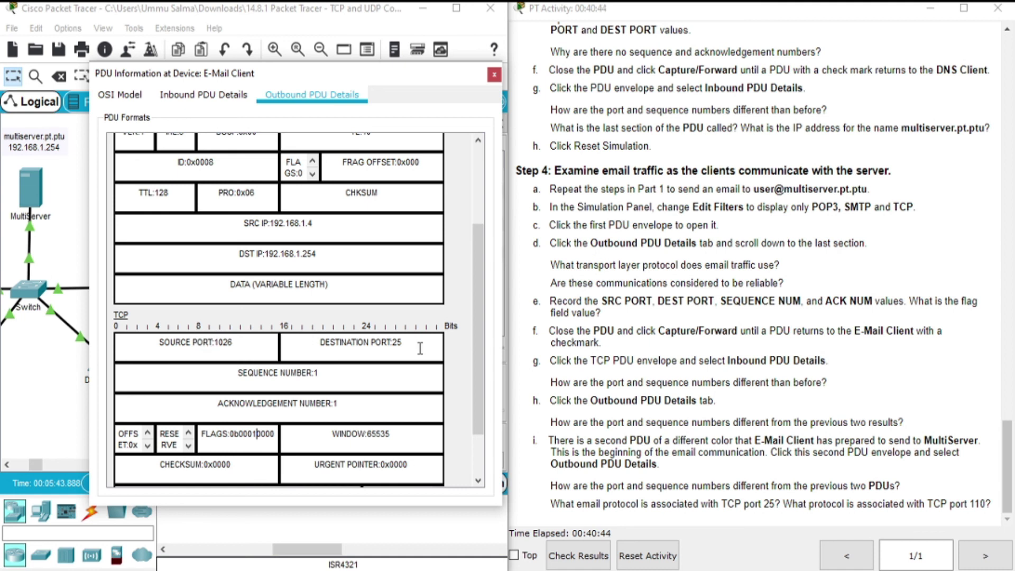
{"action": "left_click_drag", "start_coordinate": [474, 354], "coordinate": [481, 382]}
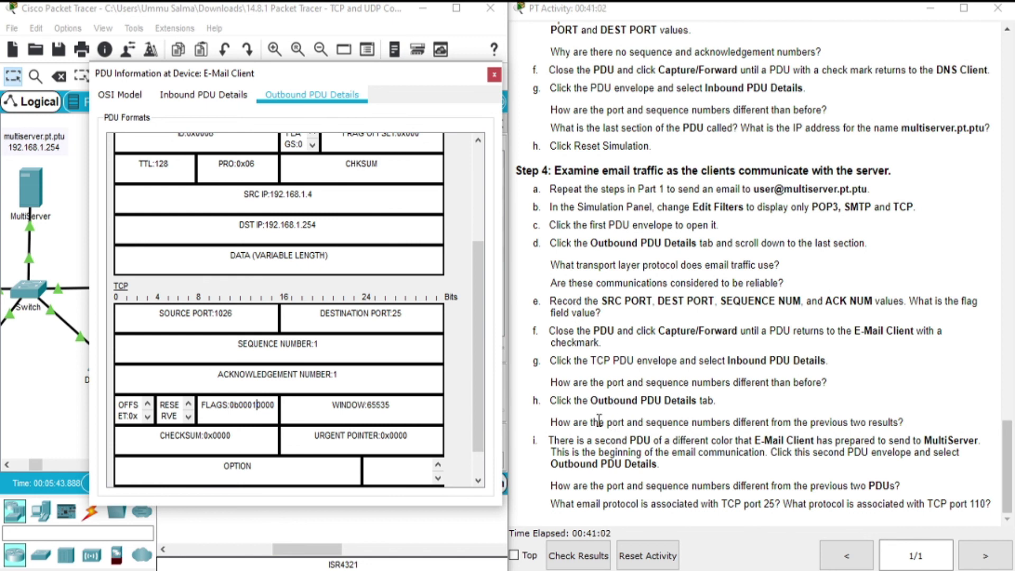
{"action": "left_click", "coordinate": [494, 75]}
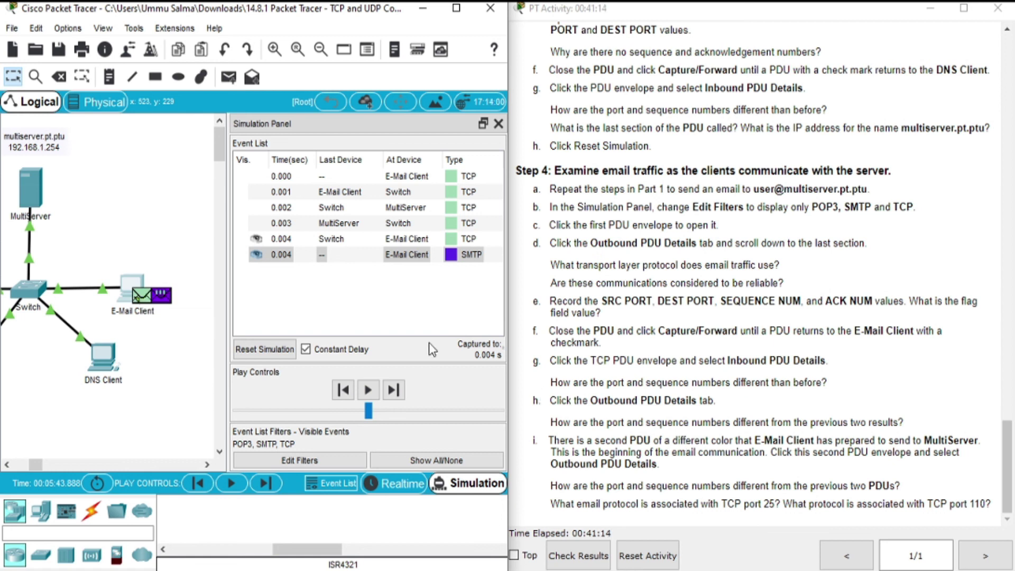
- Open the SMTP PDU at the E-Mail Client and examine the ports, sequence numbers and flags in its outbound TCP section
{"action": "left_click", "coordinate": [166, 301]}
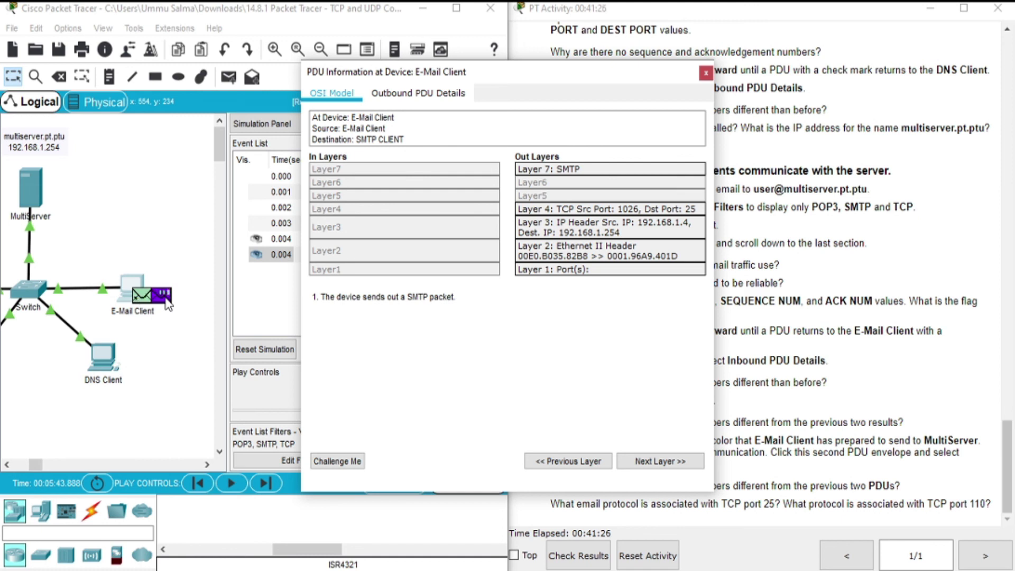
{"action": "left_click", "coordinate": [405, 95]}
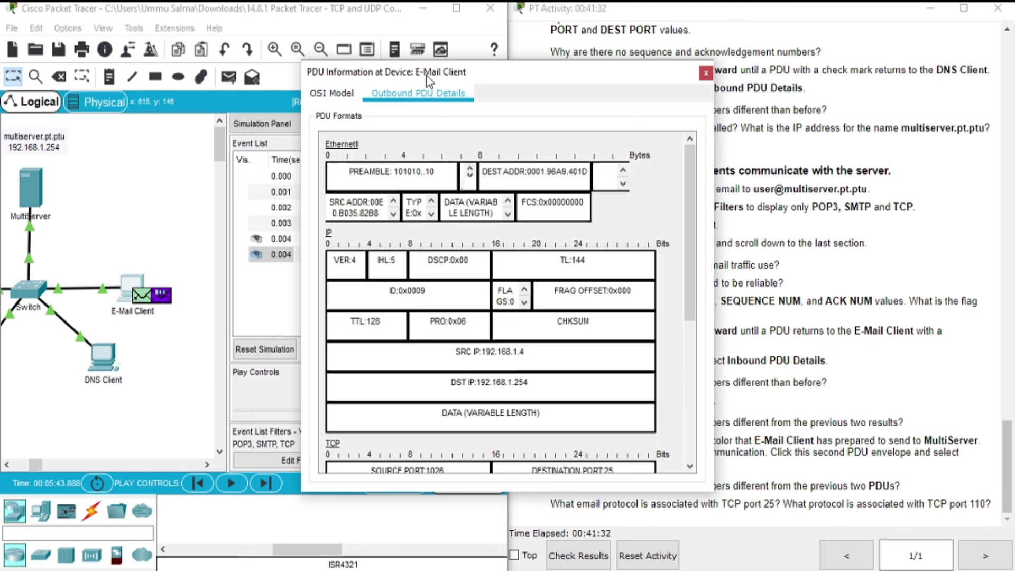
{"action": "left_click_drag", "start_coordinate": [423, 82], "coordinate": [180, 53]}
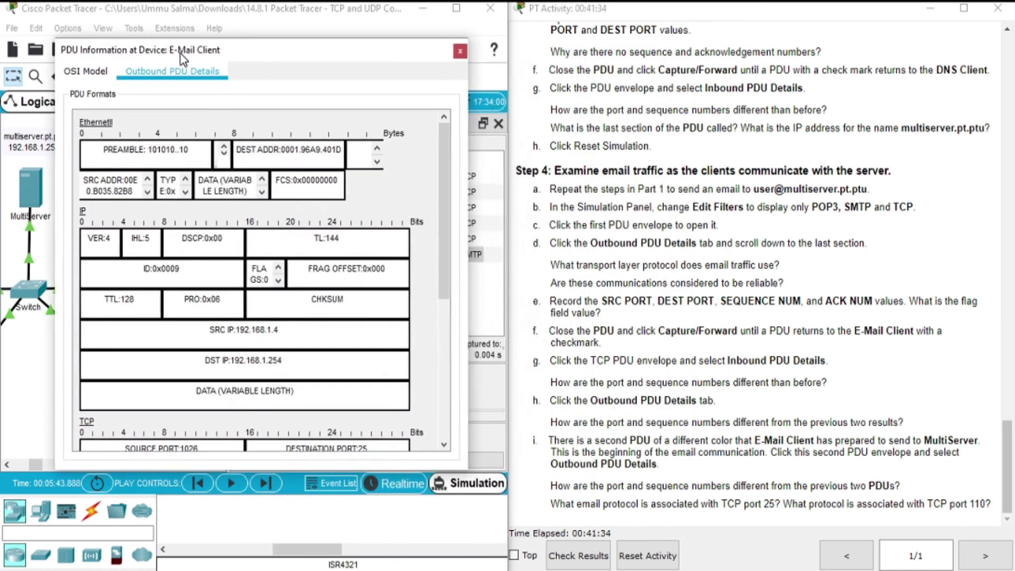
{"action": "left_click_drag", "start_coordinate": [448, 205], "coordinate": [463, 316]}
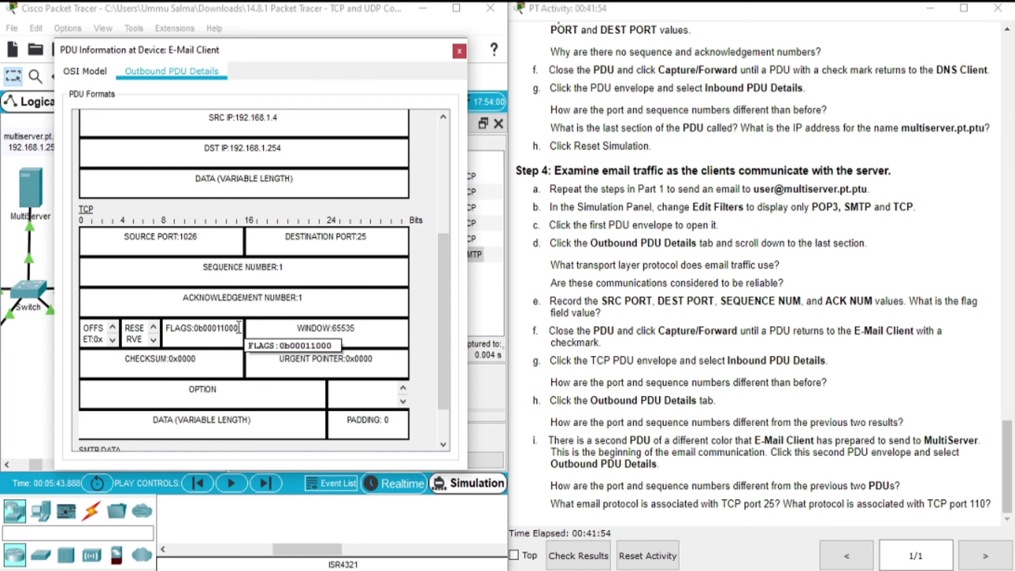
- Compare the SMTP PDU's flags with the instructions' flag table and review the remaining Step 4 questions, ending at the activity's opening section
{"action": "left_click_drag", "start_coordinate": [1010, 439], "coordinate": [966, 259]}
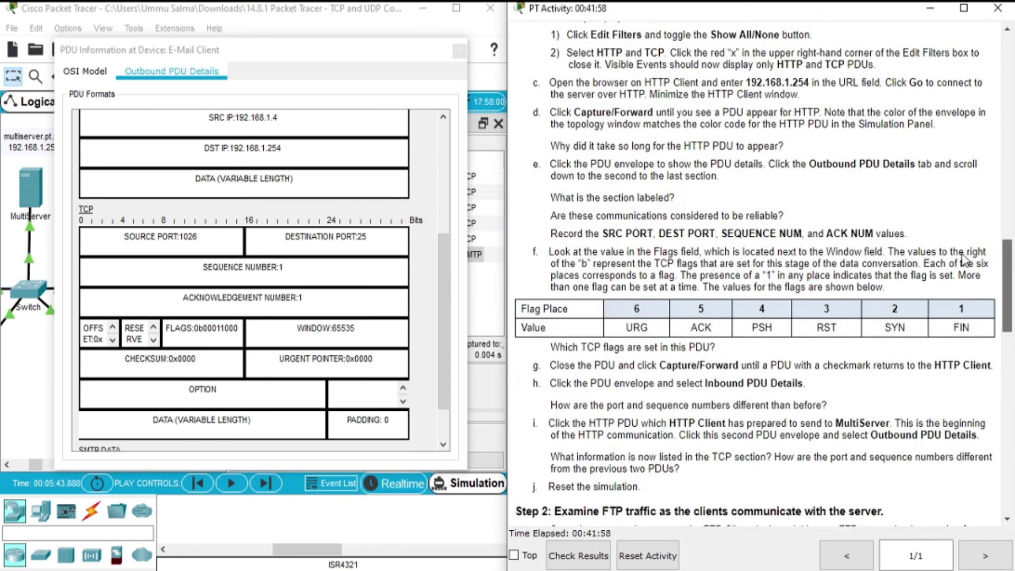
{"action": "scroll", "coordinate": [964, 259], "scroll_direction": "down", "scroll_amount": 10}
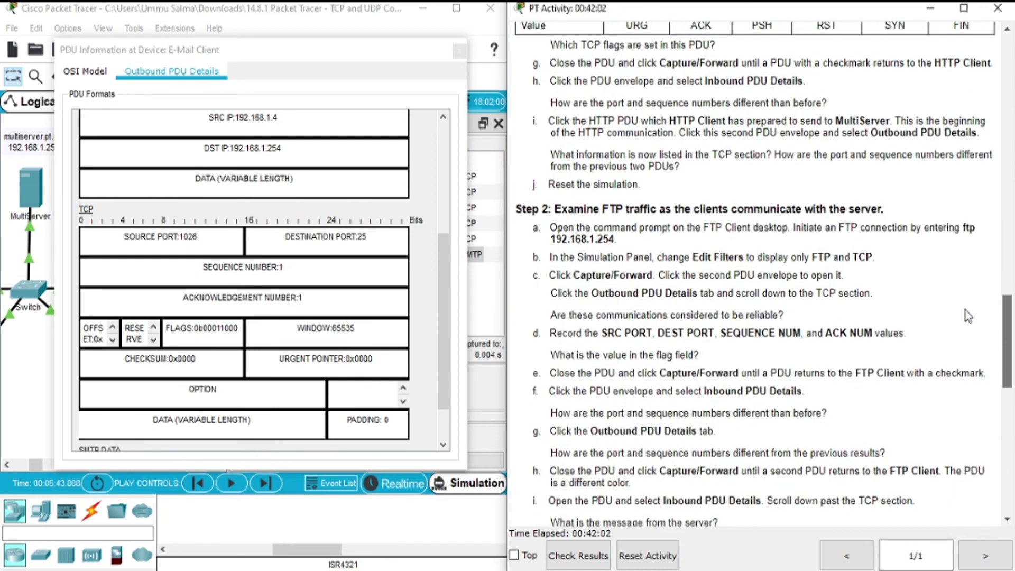
{"action": "scroll", "coordinate": [966, 310], "scroll_direction": "down", "scroll_amount": 20}
{"action": "scroll", "coordinate": [984, 423], "scroll_direction": "down", "scroll_amount": 3}
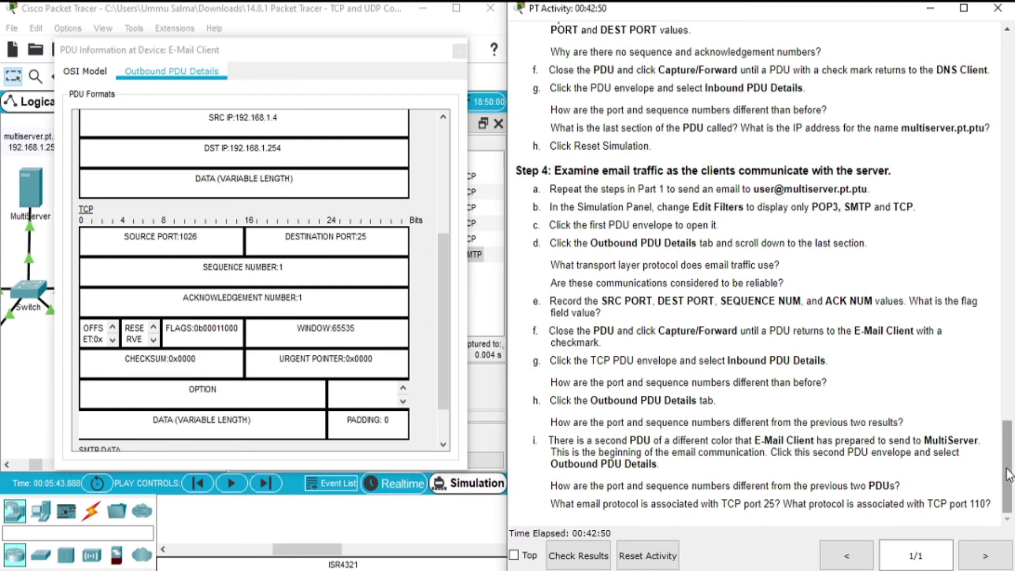
{"action": "left_click_drag", "start_coordinate": [1007, 473], "coordinate": [994, 76]}
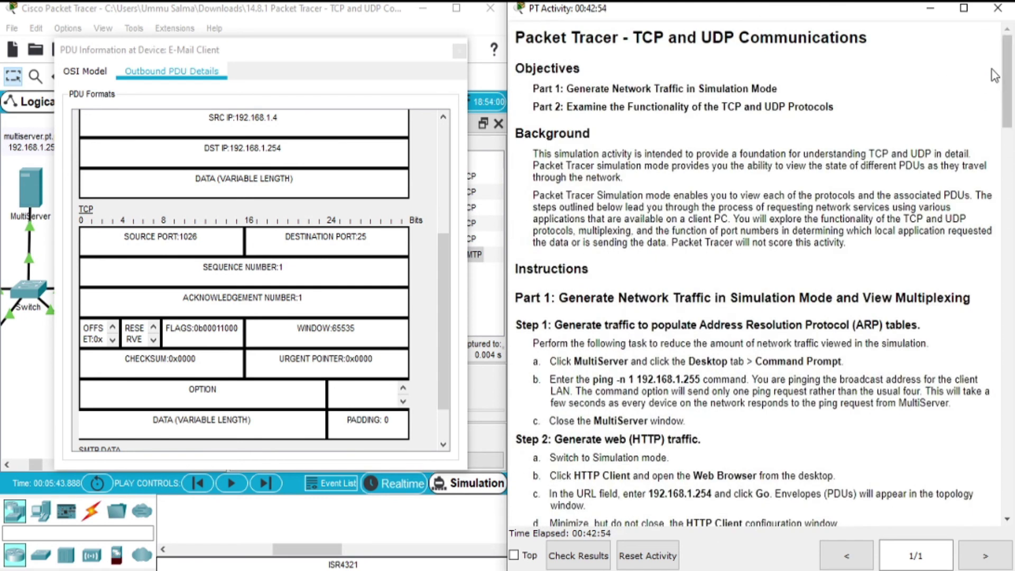